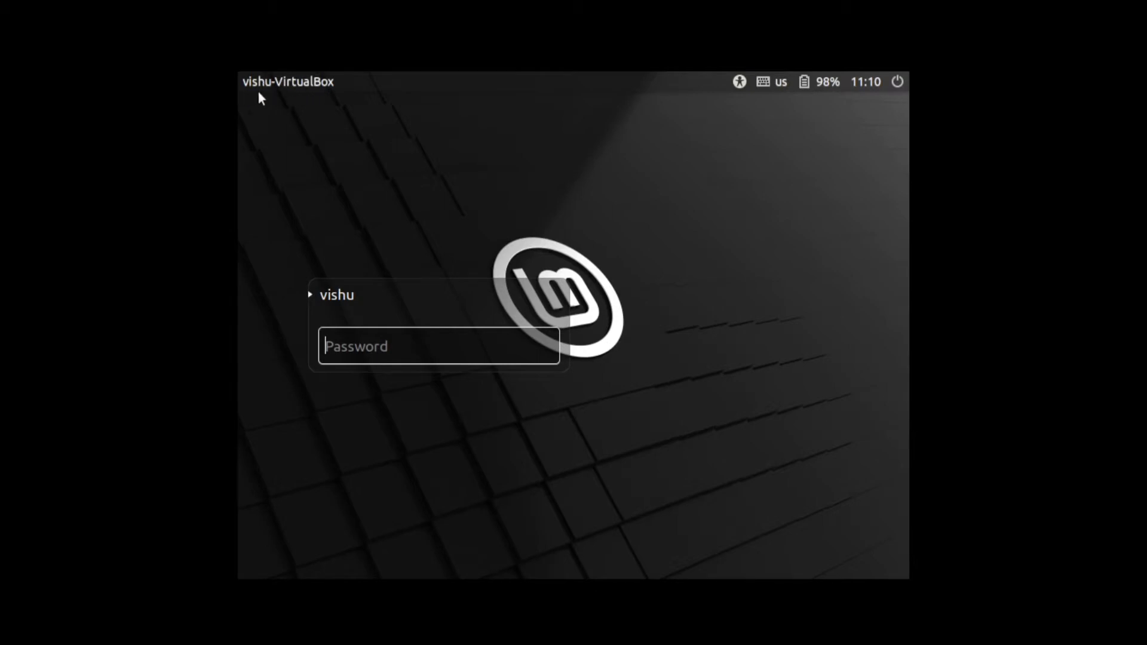
Look through the accessibility options and the power options on the login screen
{"action": "left_click", "coordinate": [741, 82]}
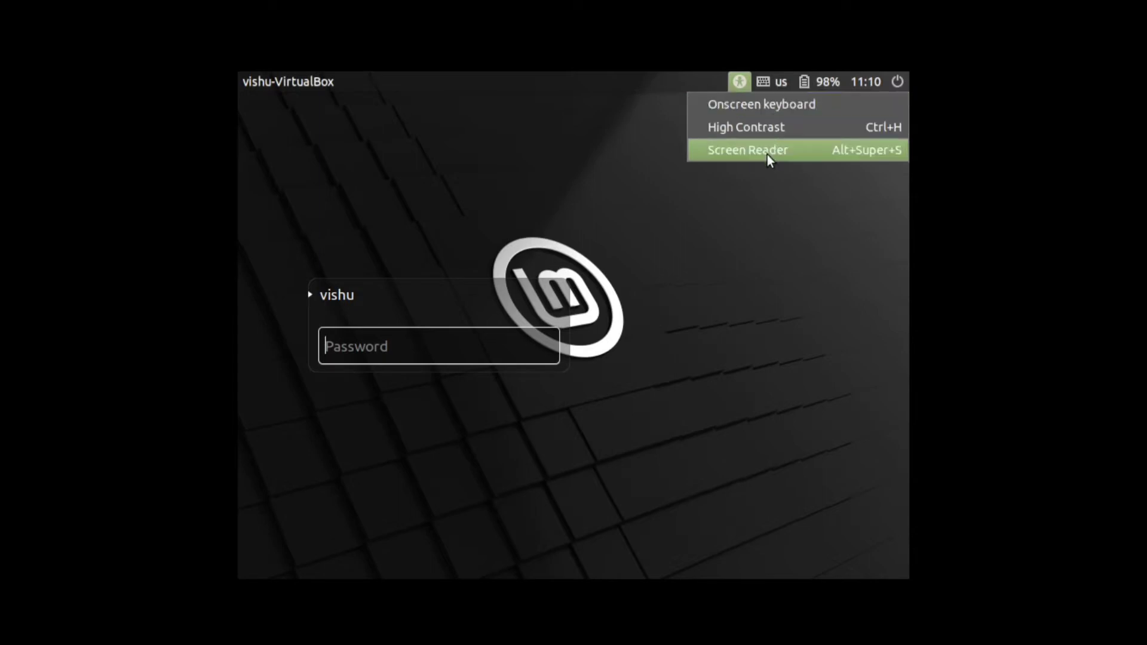
{"action": "left_click", "coordinate": [760, 207]}
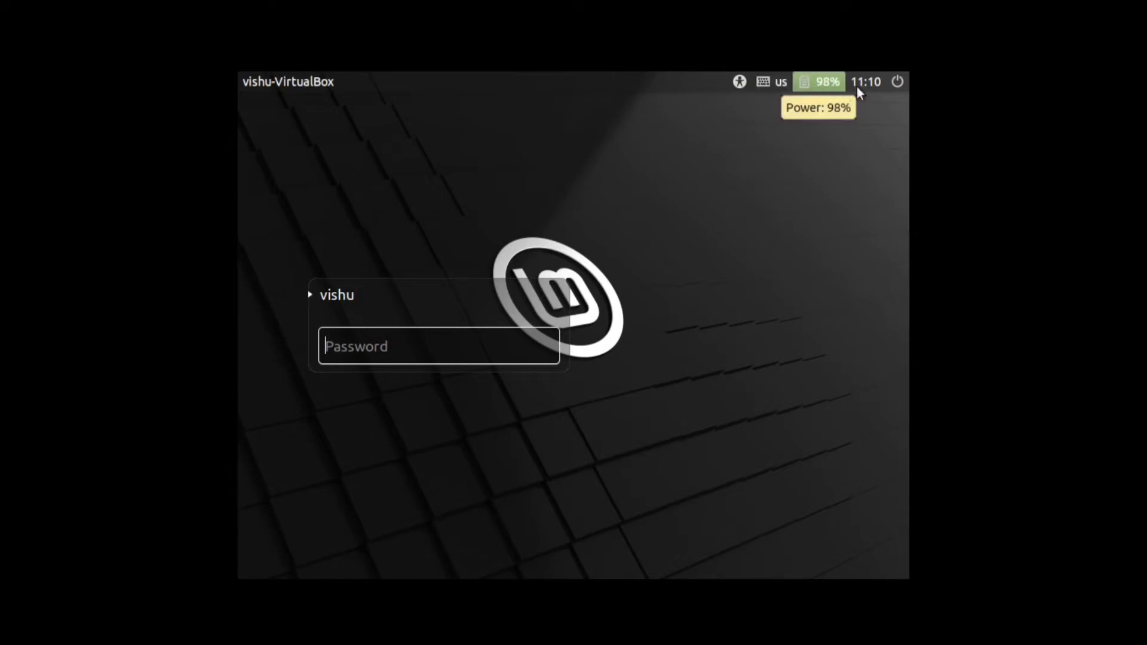
{"action": "left_click", "coordinate": [899, 78]}
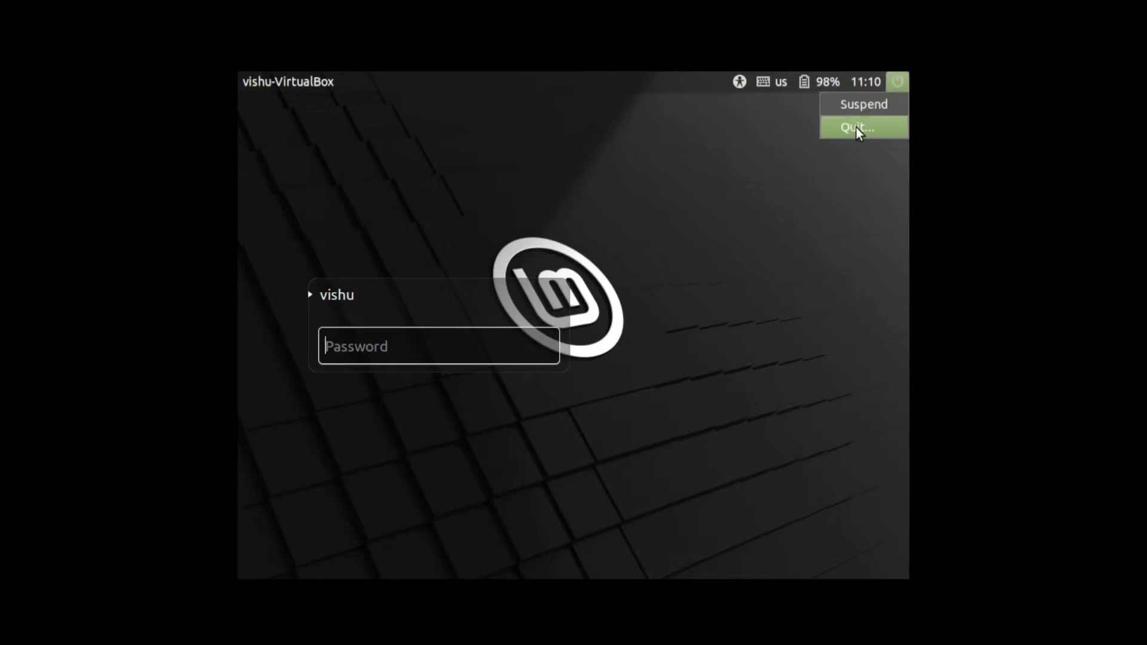
{"action": "left_click", "coordinate": [855, 168]}
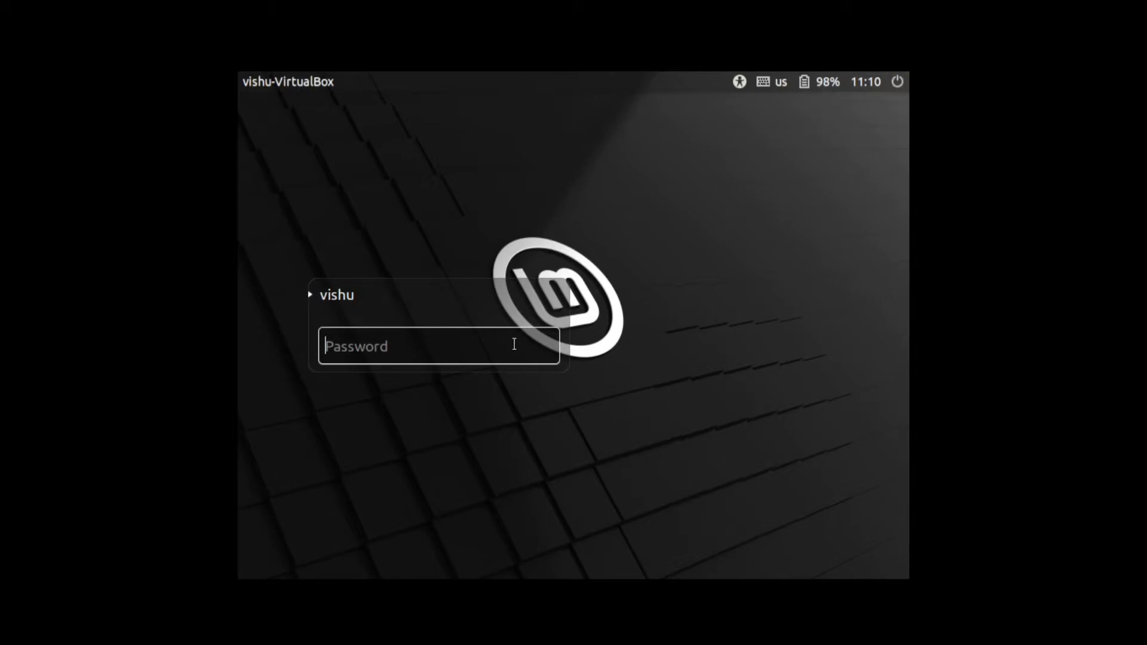
Enter the account password and log in to the desktop
{"action": "type", "text": "•••••"}
{"action": "key", "text": "Return"}
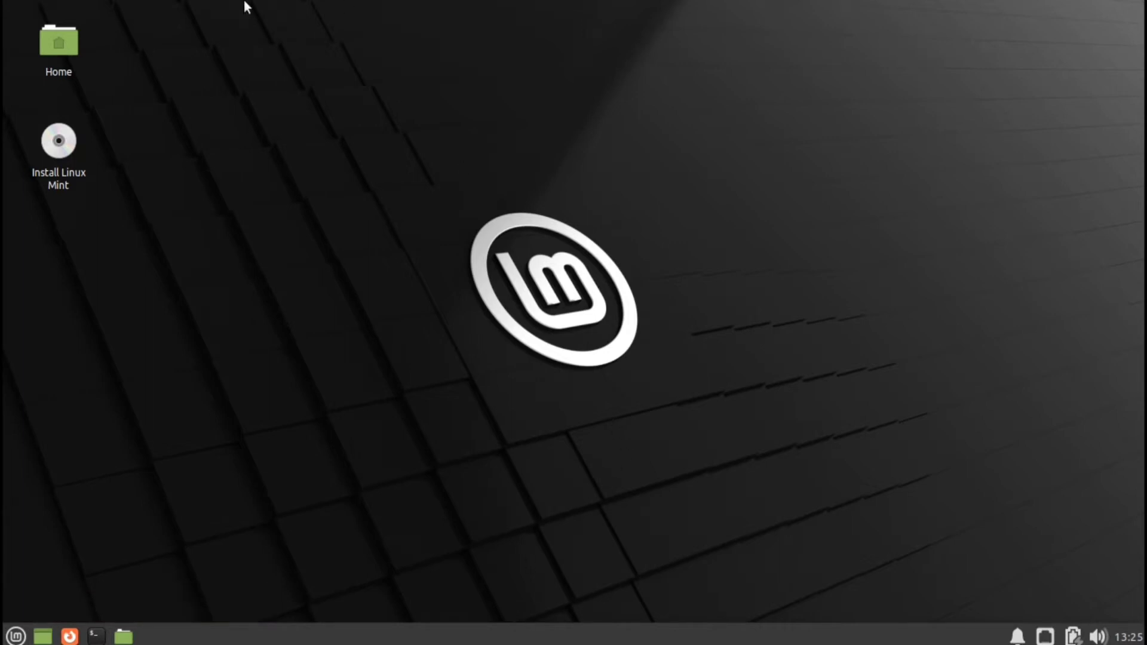
{"action": "left_click_drag", "start_coordinate": [399, 121], "coordinate": [1047, 438]}
{"action": "left_click_drag", "start_coordinate": [1050, 486], "coordinate": [379, 102]}
{"action": "mouse_move", "coordinate": [320, 66]}
{"action": "left_mouse_down"}
{"action": "mouse_move", "coordinate": [786, 348]}
{"action": "mouse_move", "coordinate": [1121, 496]}
{"action": "mouse_move", "coordinate": [463, 118]}
{"action": "mouse_move", "coordinate": [357, 76]}
{"action": "left_mouse_up"}
Browse the installed programs in the application launcher, going through the full application list and the Accessories category
{"action": "mouse_move", "coordinate": [421, 642]}
{"action": "left_click", "coordinate": [12, 634]}
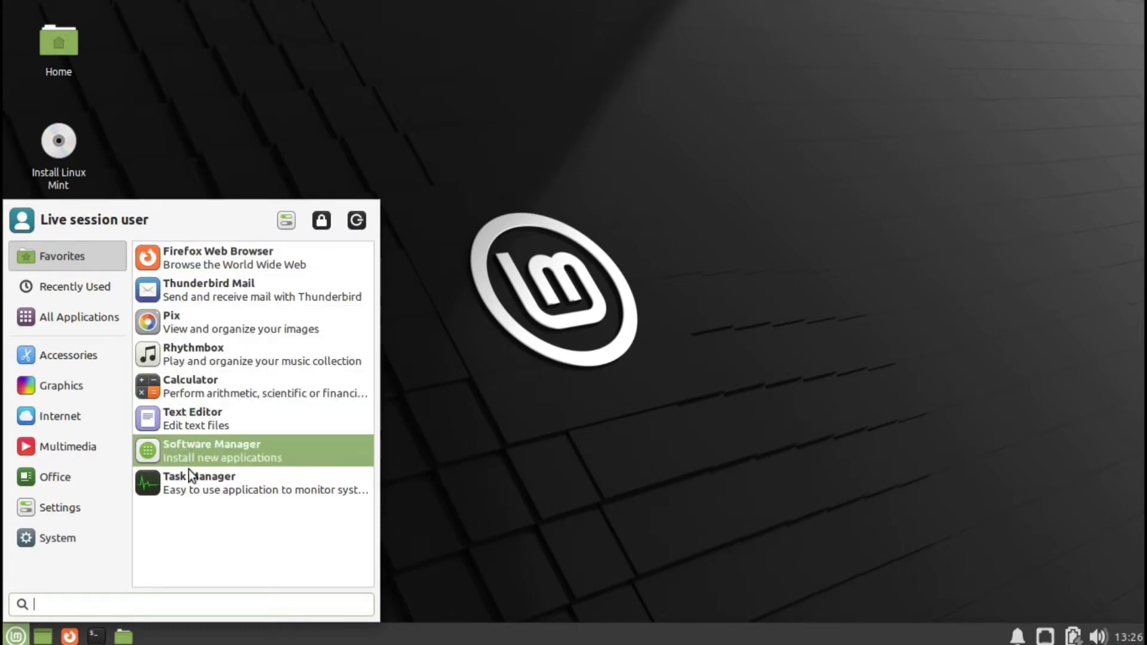
{"action": "mouse_move", "coordinate": [66, 315]}
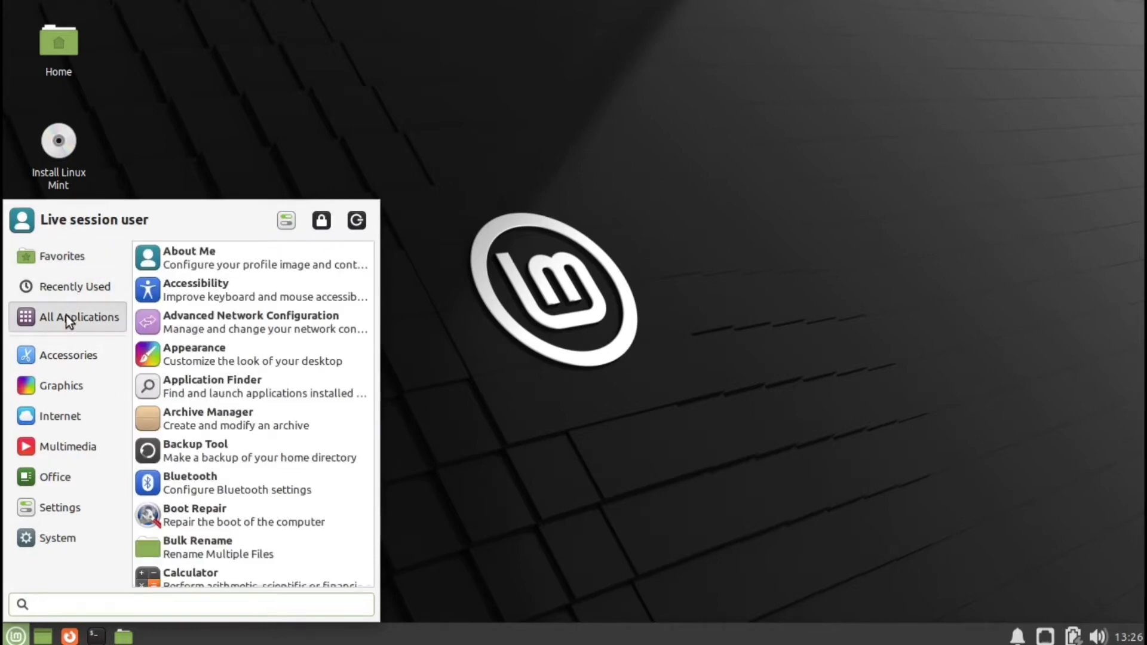
{"action": "scroll", "coordinate": [204, 281], "scroll_direction": "down", "scroll_amount": 10}
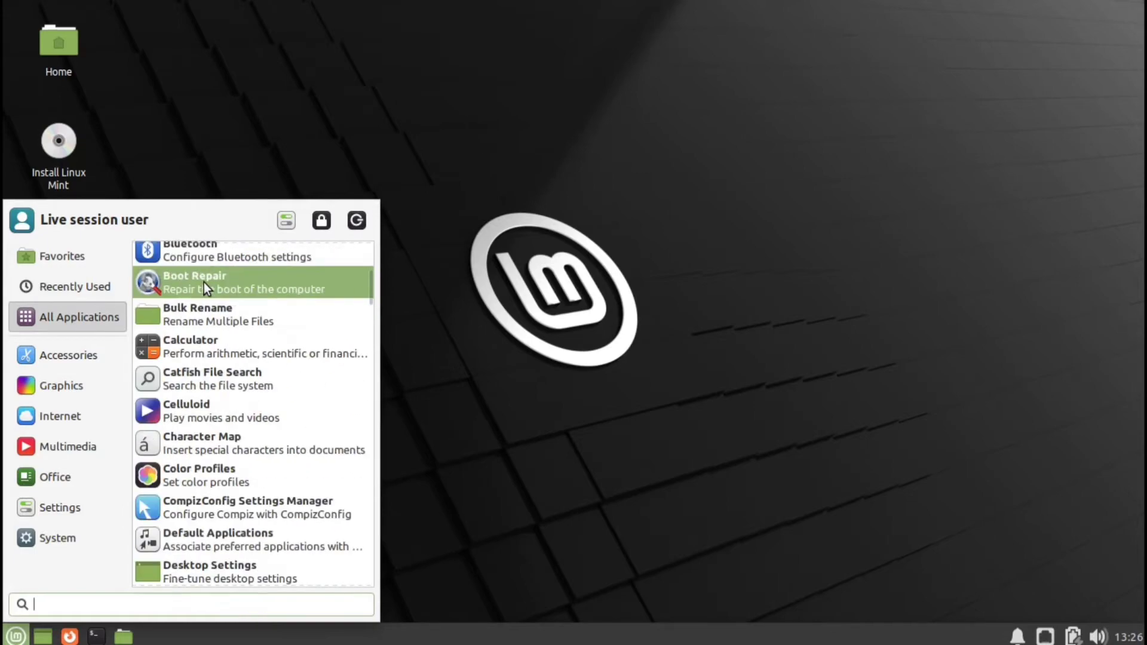
{"action": "scroll", "coordinate": [203, 281], "scroll_direction": "down", "scroll_amount": 15}
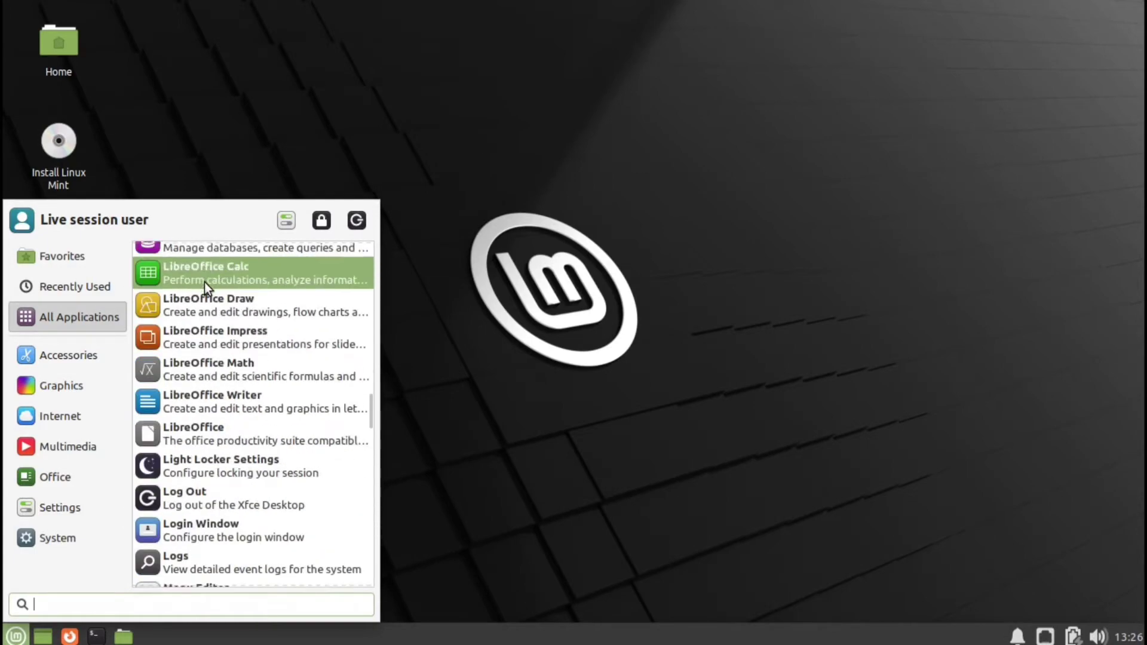
{"action": "scroll", "coordinate": [204, 282], "scroll_direction": "down", "scroll_amount": 20}
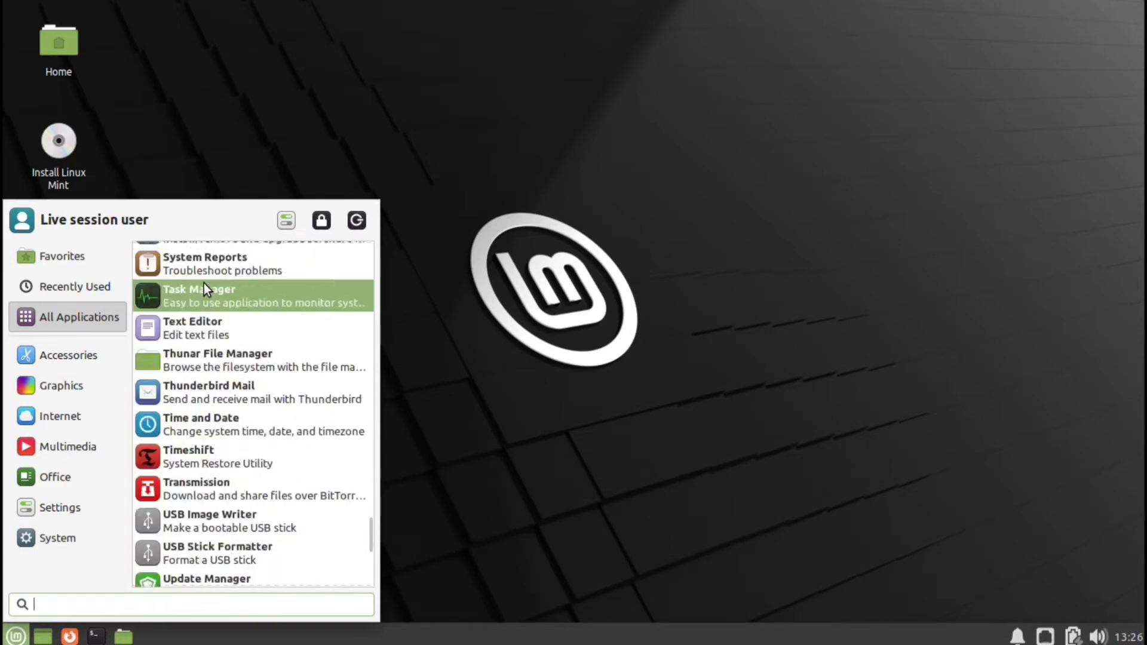
{"action": "left_click", "coordinate": [67, 358]}
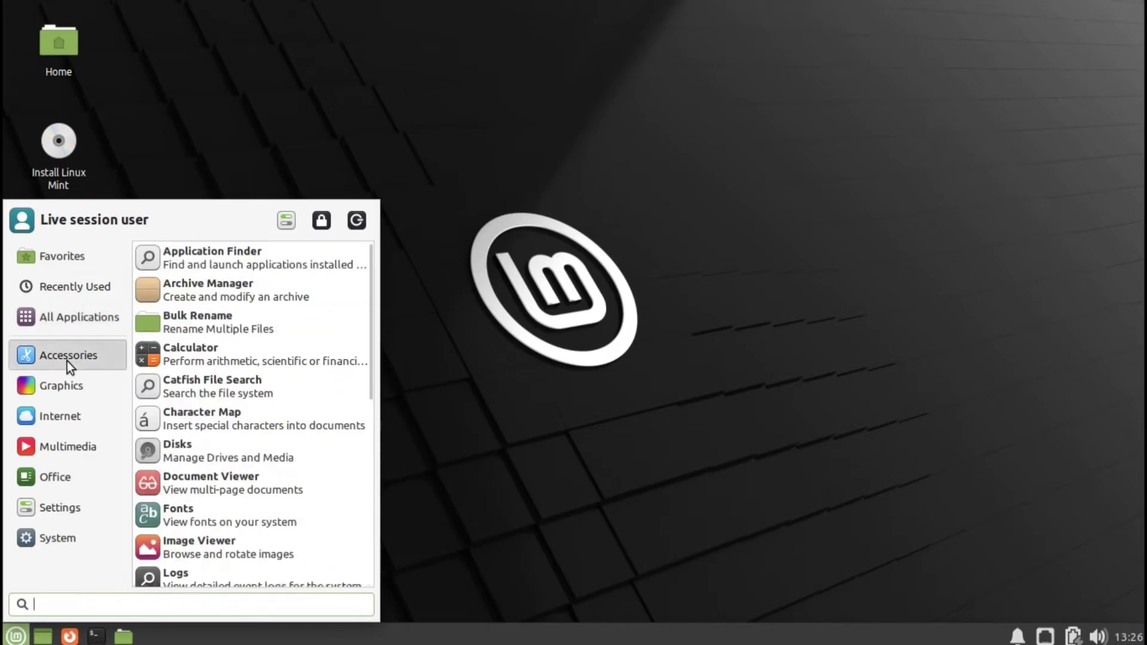
{"action": "scroll", "coordinate": [206, 371], "scroll_direction": "down", "scroll_amount": 6}
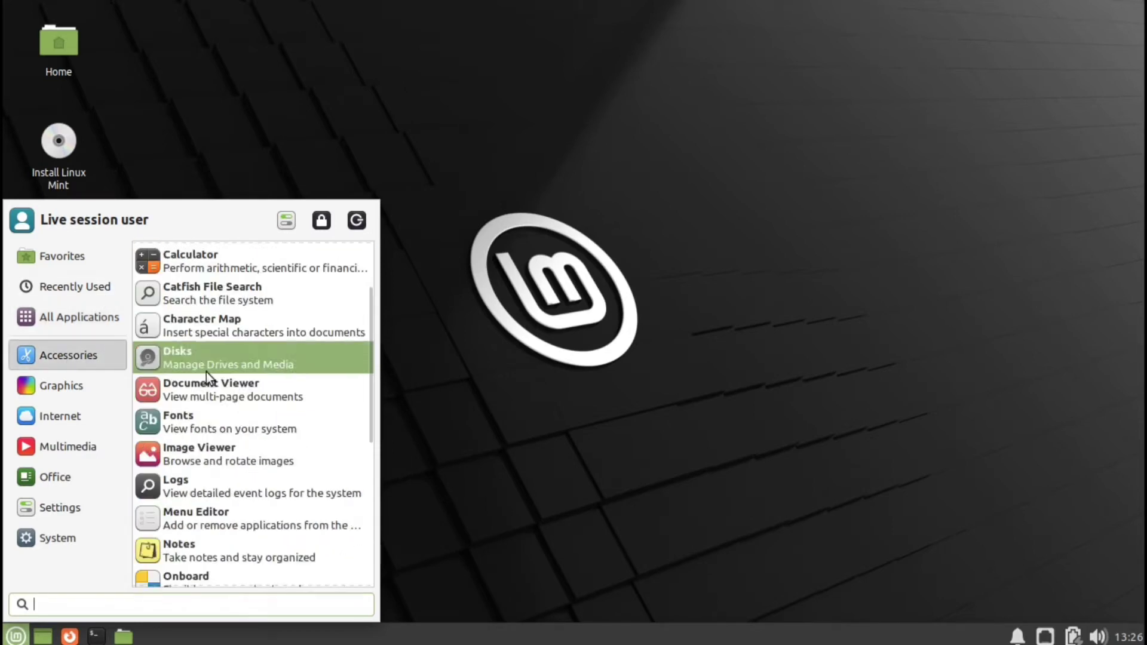
{"action": "scroll", "coordinate": [206, 371], "scroll_direction": "down", "scroll_amount": 6}
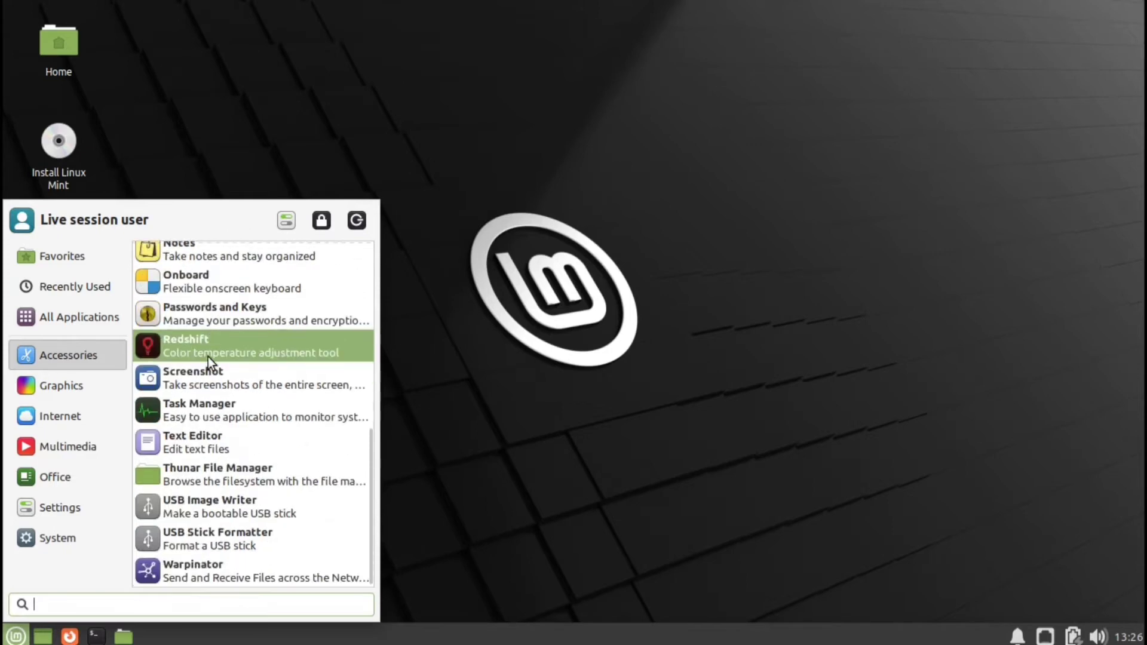
Review the Graphics, Internet, Multimedia, Office, Settings and System application categories, and close the launcher
{"action": "left_click", "coordinate": [52, 388]}
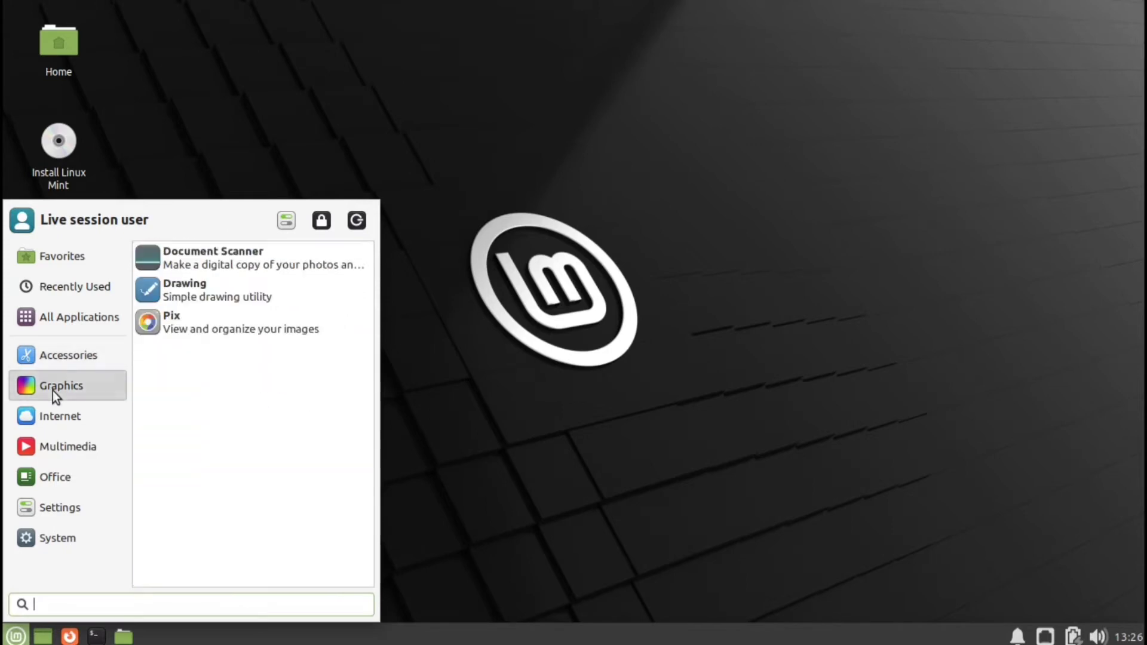
{"action": "left_click", "coordinate": [61, 416]}
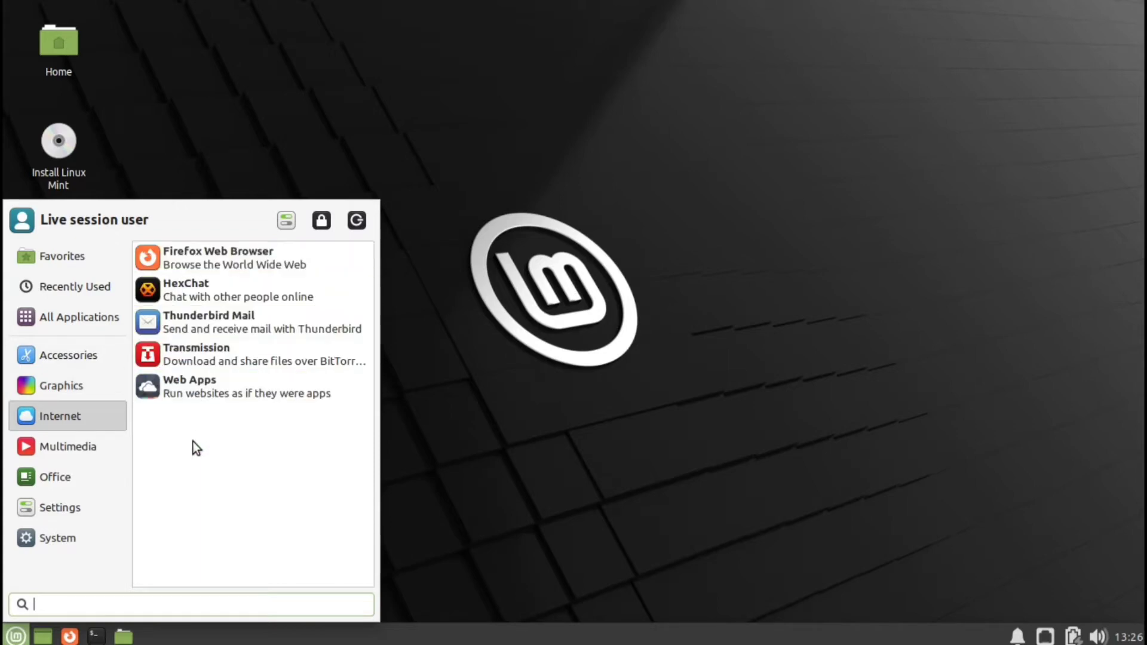
{"action": "left_click", "coordinate": [46, 447]}
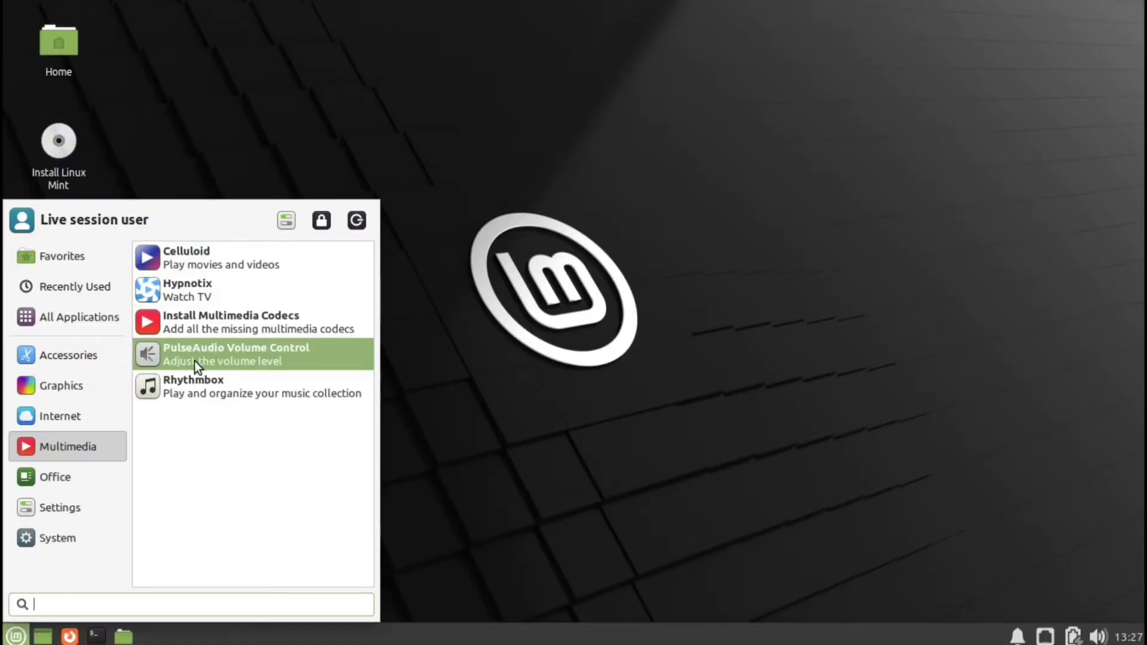
{"action": "mouse_move", "coordinate": [55, 477]}
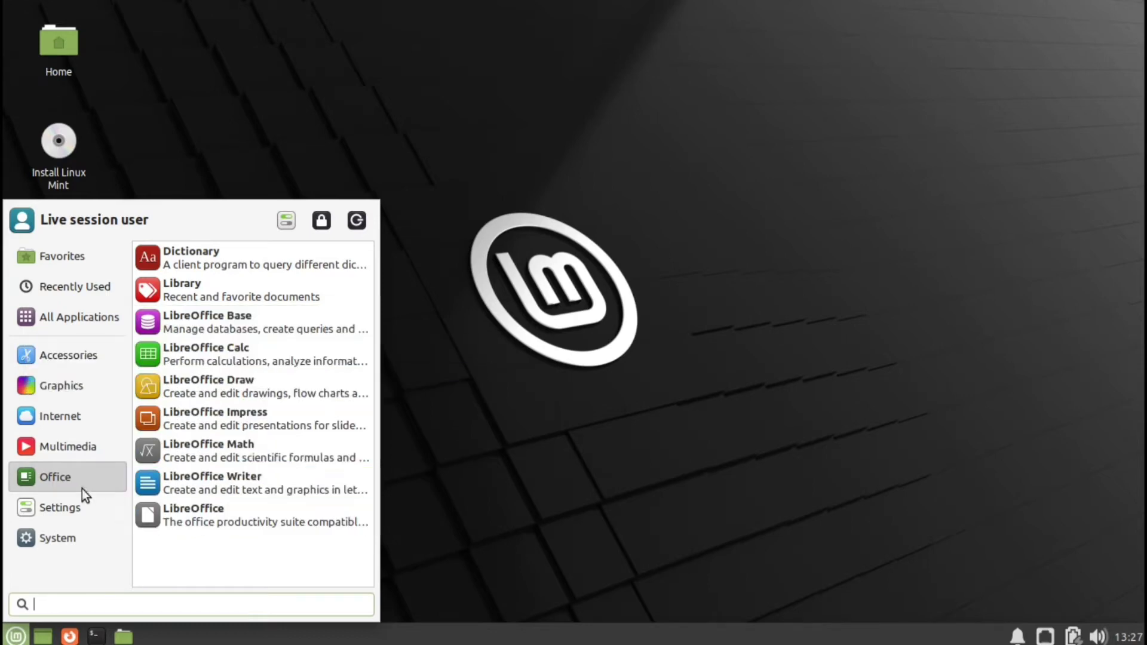
{"action": "mouse_move", "coordinate": [66, 507]}
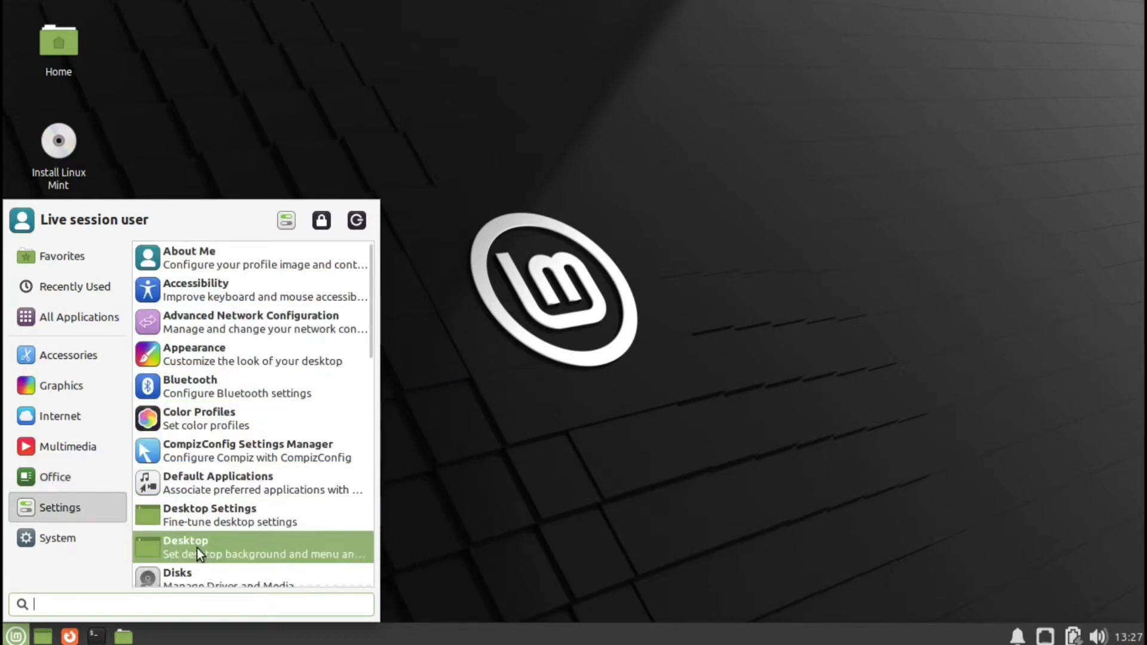
{"action": "scroll", "coordinate": [197, 548], "scroll_direction": "down", "scroll_amount": 10}
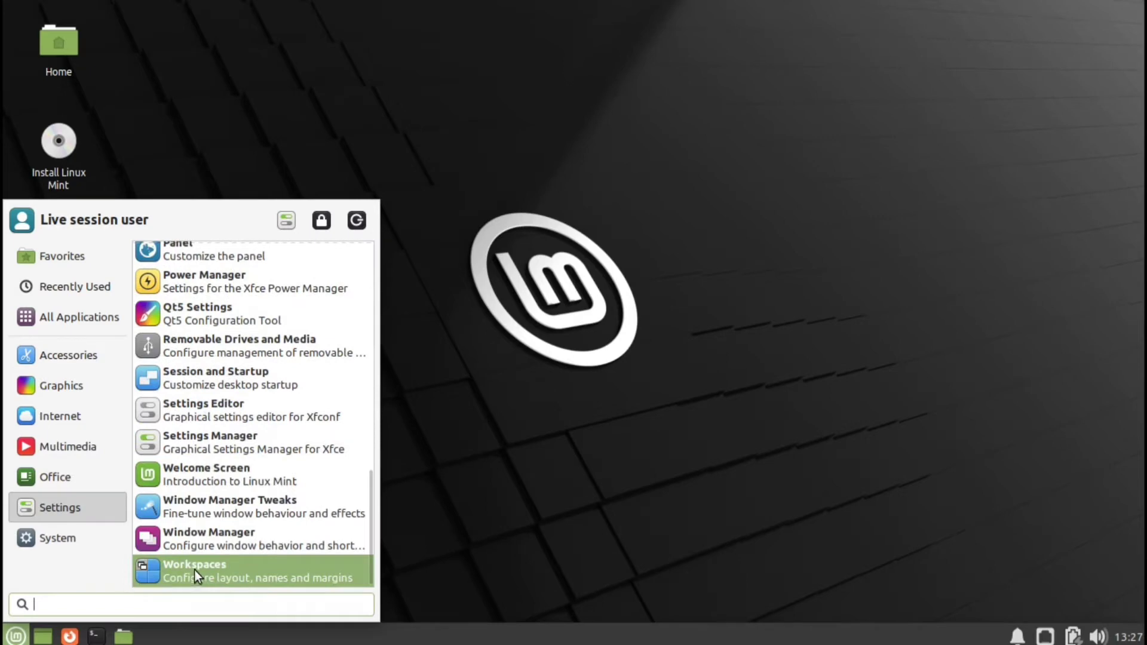
{"action": "mouse_move", "coordinate": [57, 537]}
{"action": "scroll", "coordinate": [303, 461], "scroll_direction": "down", "scroll_amount": 4}
{"action": "scroll", "coordinate": [302, 461], "scroll_direction": "down", "scroll_amount": 3}
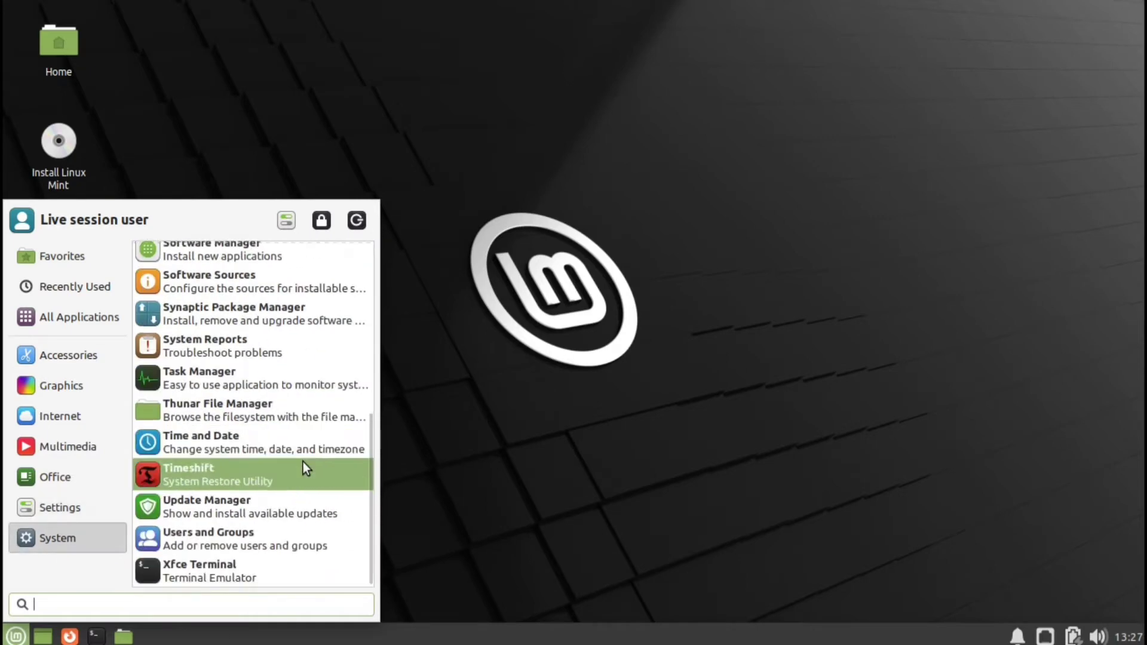
{"action": "left_click", "coordinate": [619, 403]}
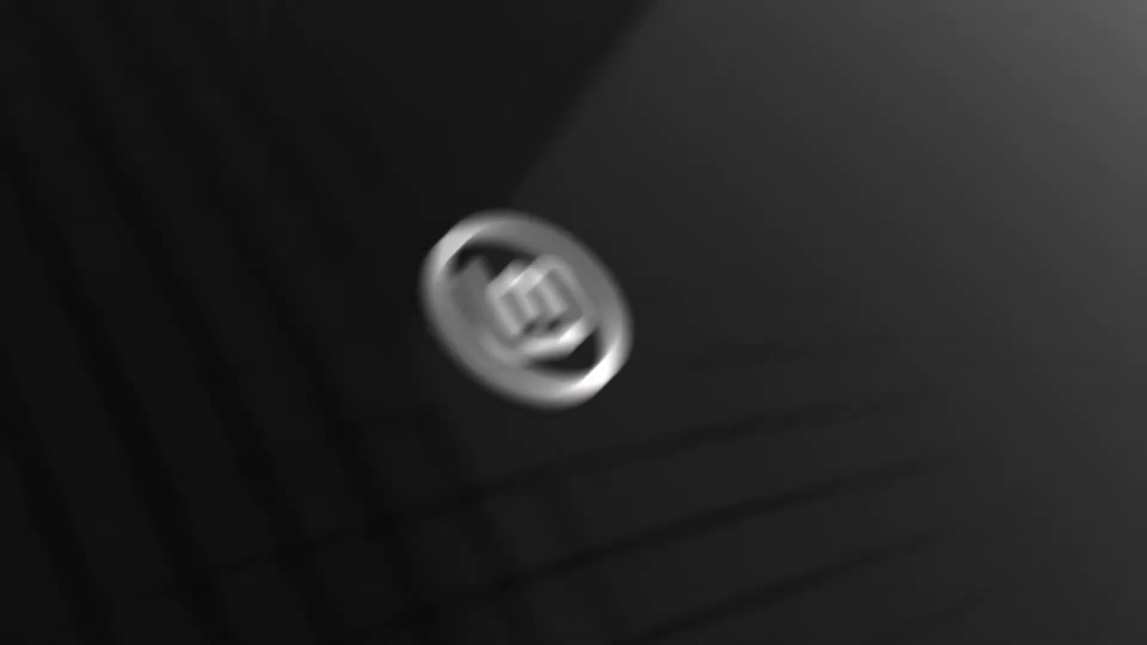
Check the clock, volume, power, network and notification indicators of the desktop panel one after another
{"action": "left_click", "coordinate": [1123, 638]}
{"action": "left_click", "coordinate": [1097, 637]}
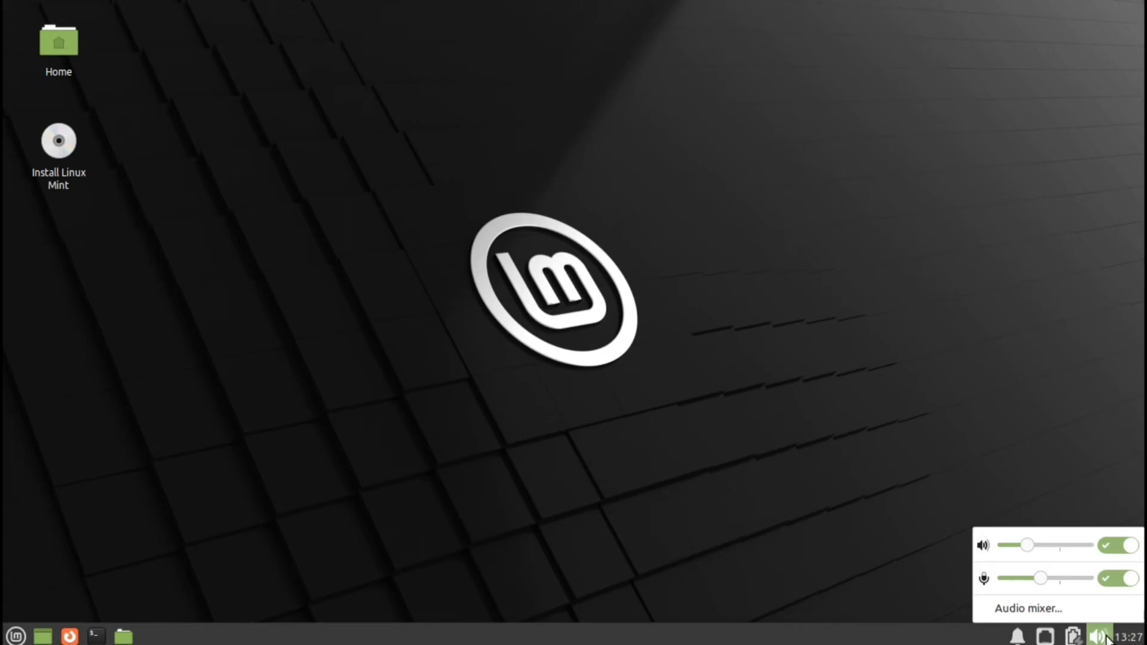
{"action": "left_click", "coordinate": [1098, 637]}
{"action": "left_click", "coordinate": [1073, 637]}
{"action": "left_click", "coordinate": [1074, 637]}
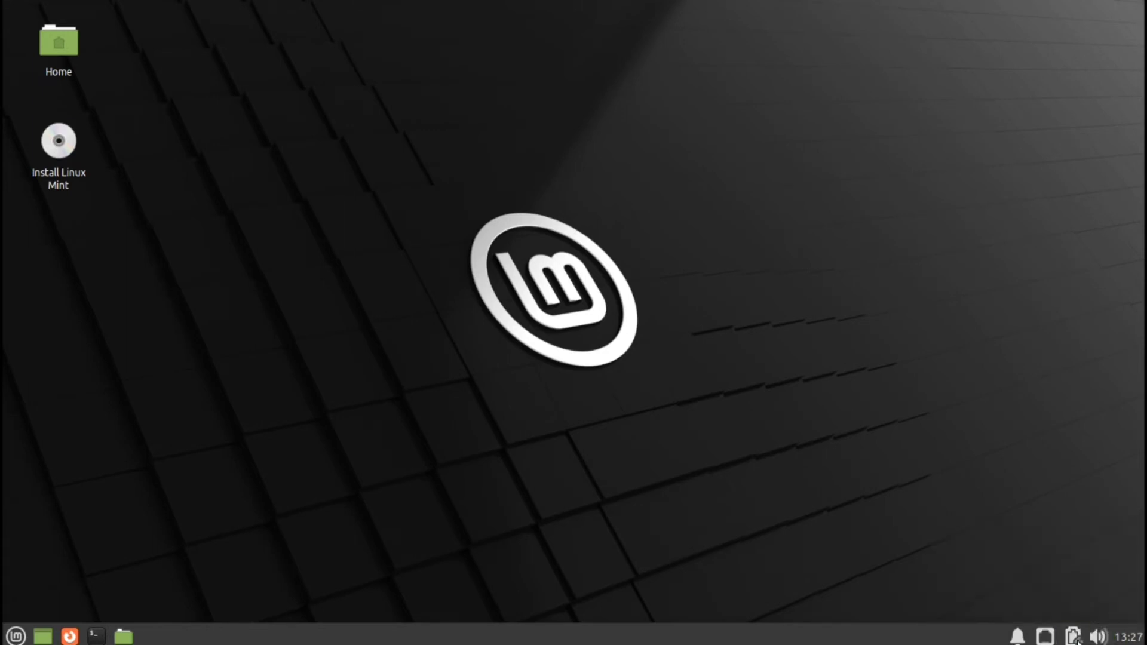
{"action": "left_click", "coordinate": [1045, 637]}
{"action": "left_click", "coordinate": [1045, 637]}
{"action": "left_click", "coordinate": [1017, 638]}
{"action": "left_click", "coordinate": [1017, 638]}
View the style options in the panel separator's properties and close the dialog without changing anything
{"action": "right_click", "coordinate": [370, 632]}
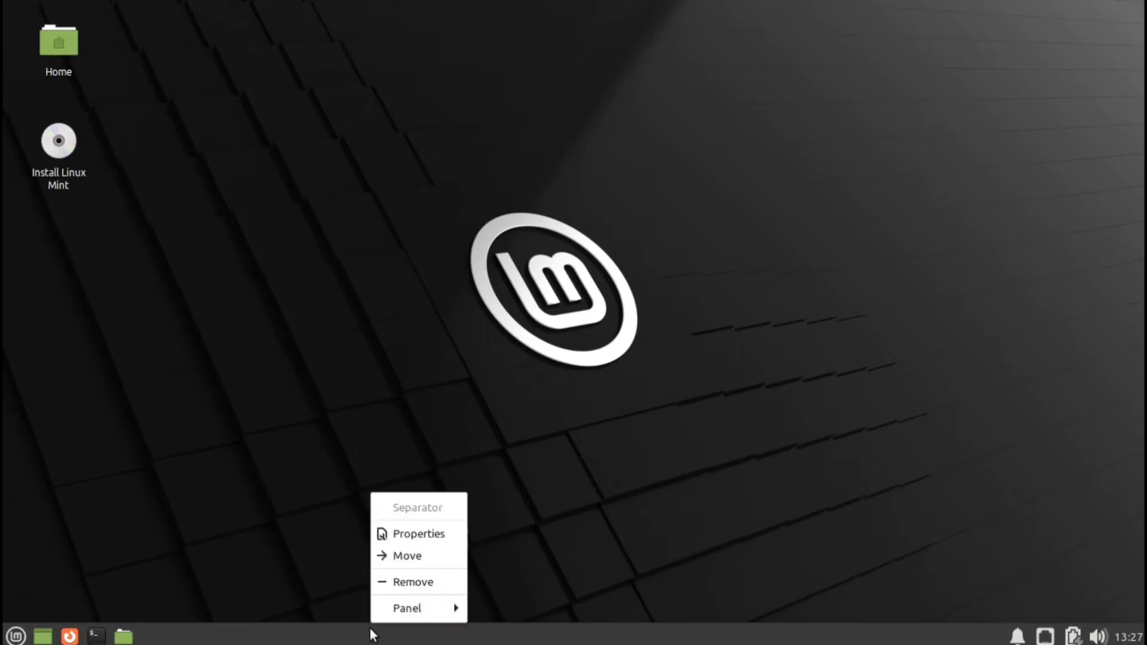
{"action": "left_click", "coordinate": [403, 533]}
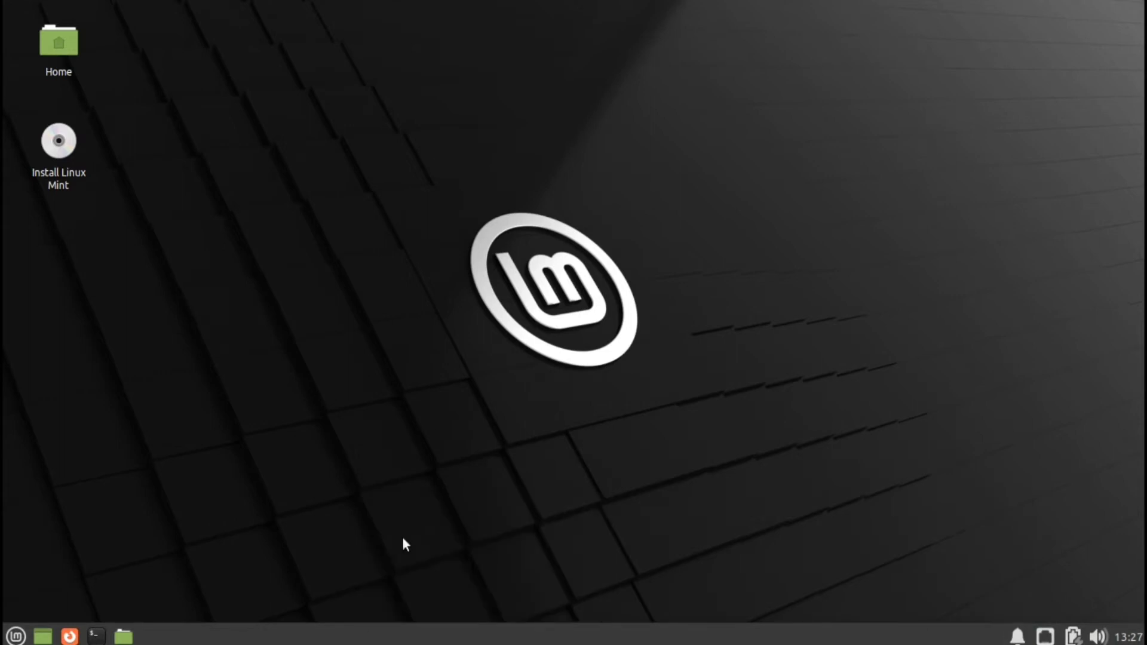
{"action": "left_click", "coordinate": [613, 310]}
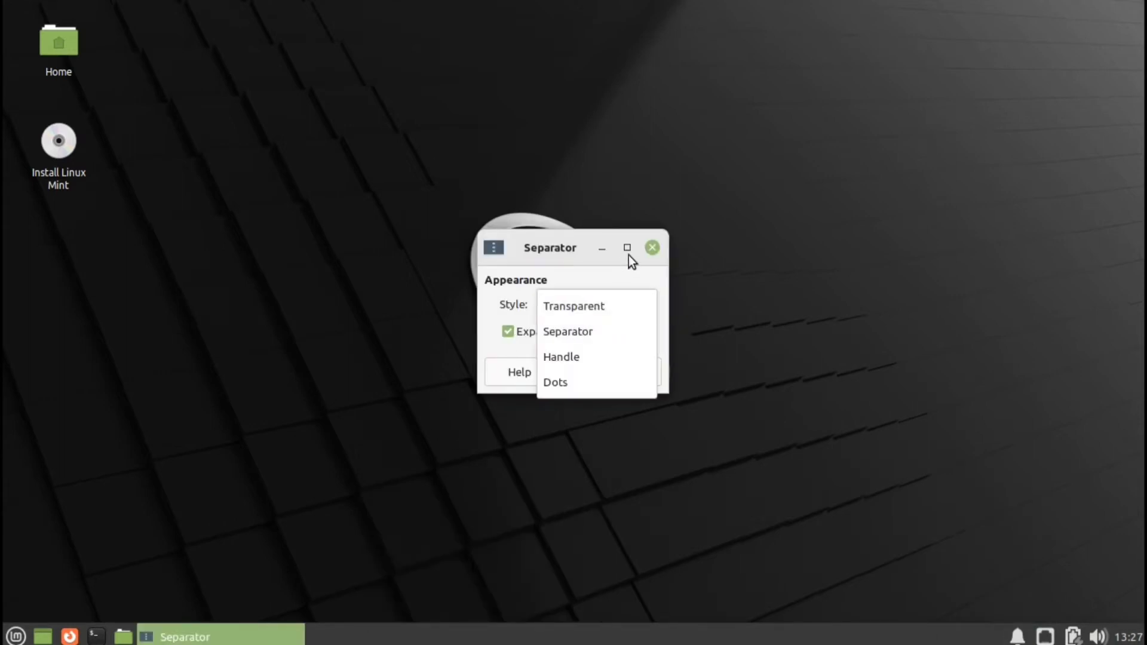
{"action": "left_click", "coordinate": [647, 245]}
{"action": "left_click", "coordinate": [647, 246]}
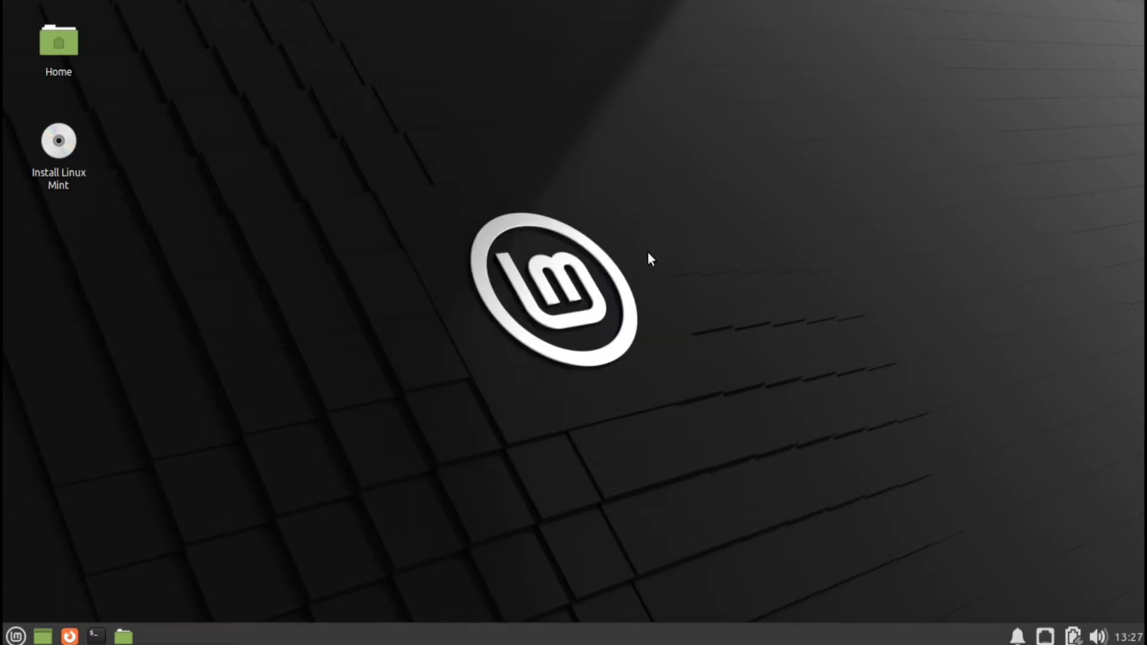
Open the preferences of Panel 1 and set its background style to Solid color
{"action": "right_click", "coordinate": [503, 640]}
{"action": "mouse_move", "coordinate": [551, 612]}
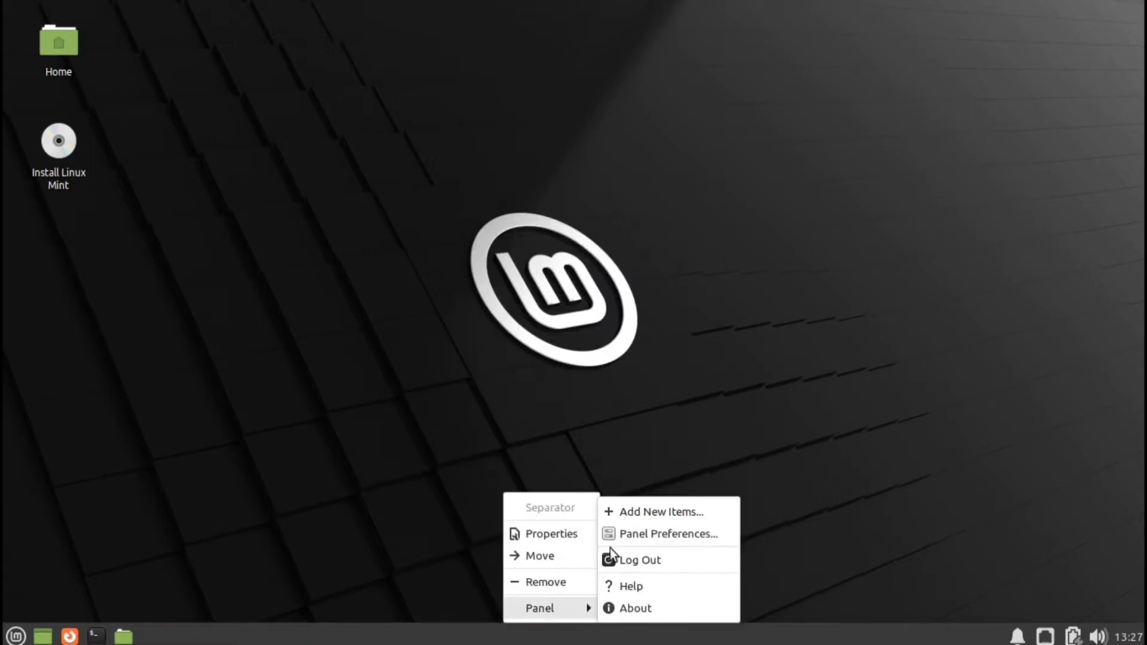
{"action": "left_click", "coordinate": [621, 534]}
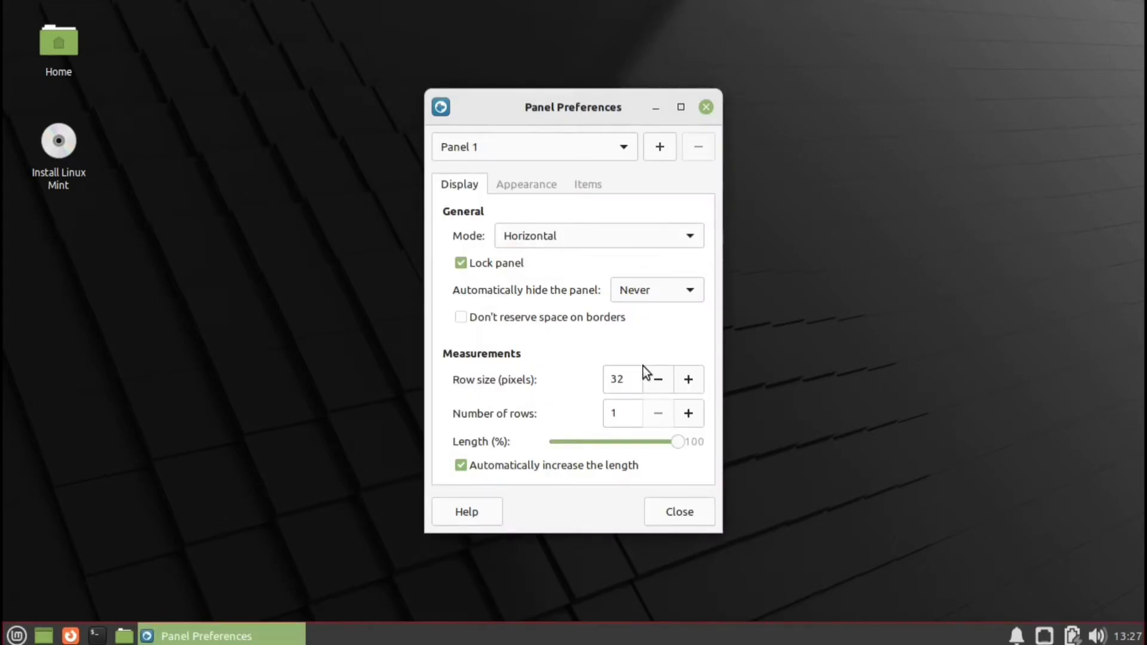
{"action": "left_click", "coordinate": [525, 180]}
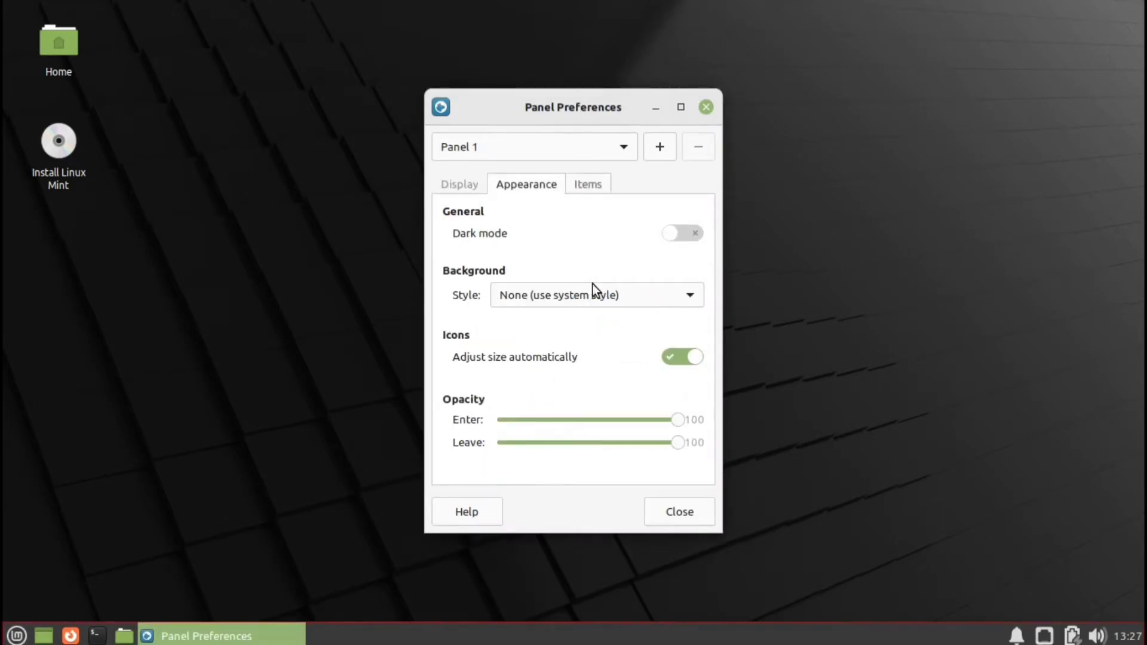
{"action": "left_click", "coordinate": [550, 303]}
{"action": "left_click", "coordinate": [553, 316]}
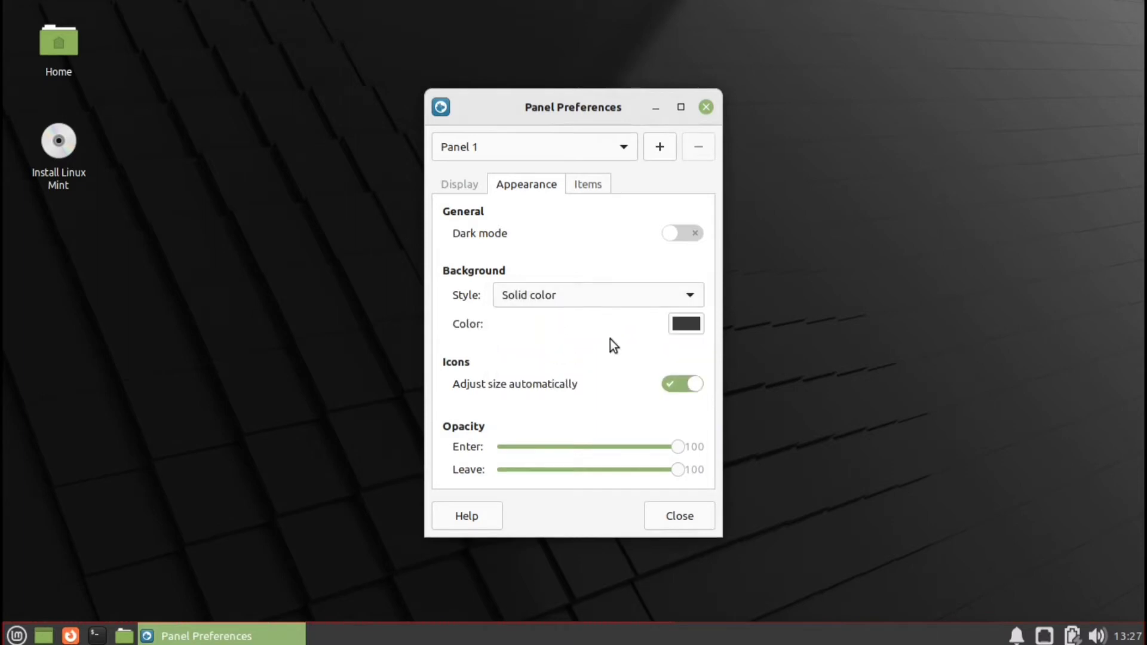
Set the panel's background colour to dark blue from the colour palette
{"action": "left_click", "coordinate": [686, 324]}
{"action": "left_click", "coordinate": [575, 314]}
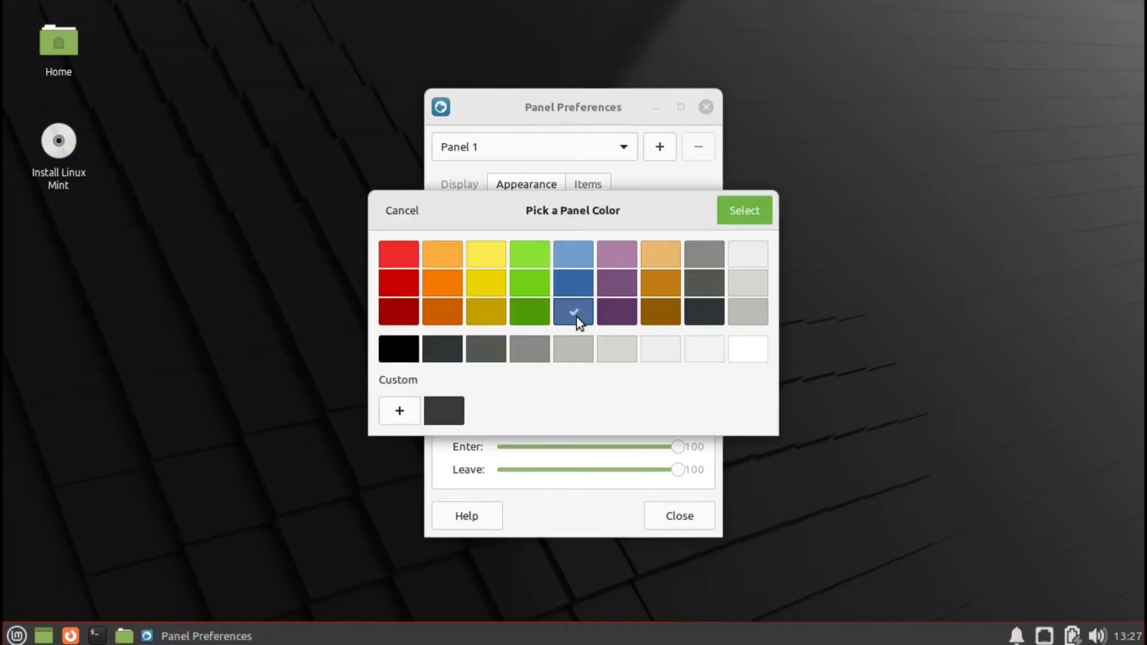
{"action": "left_click", "coordinate": [751, 215]}
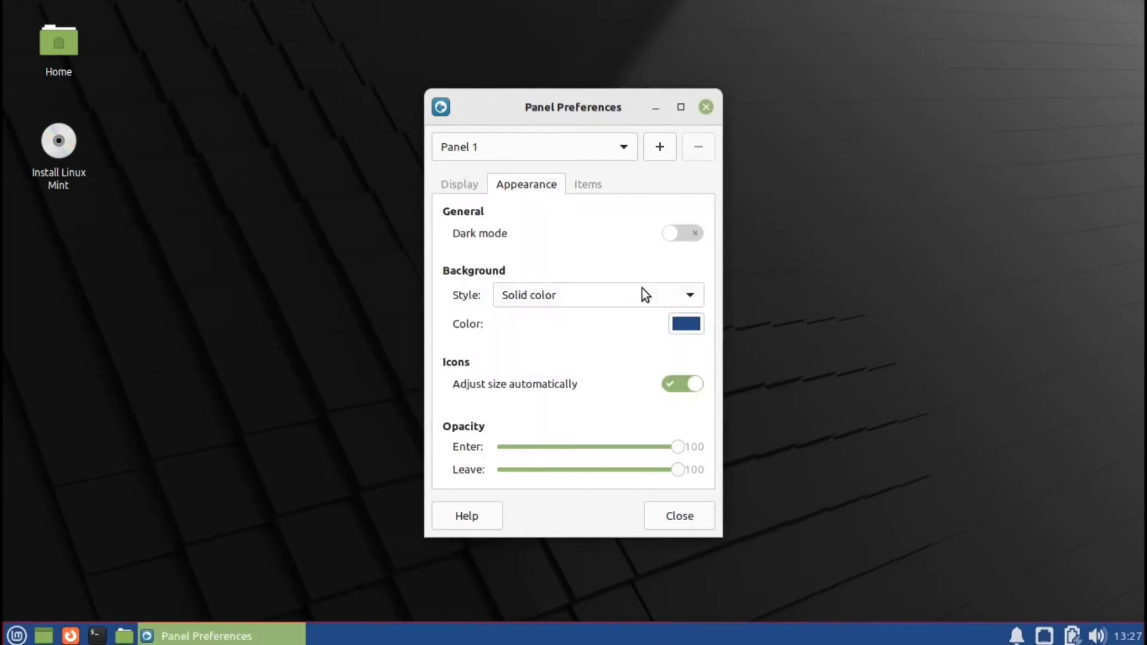
Change the panel's background colour to the medium yellow shade in the palette
{"action": "left_click", "coordinate": [694, 332]}
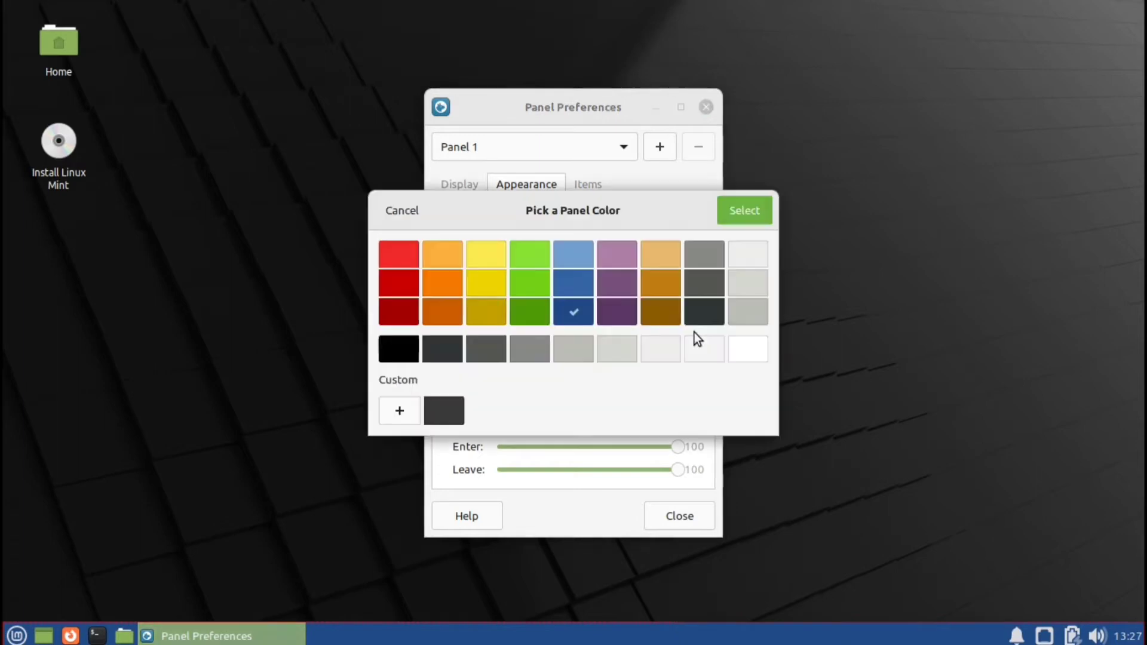
{"action": "left_click", "coordinate": [483, 287]}
{"action": "left_click", "coordinate": [752, 208]}
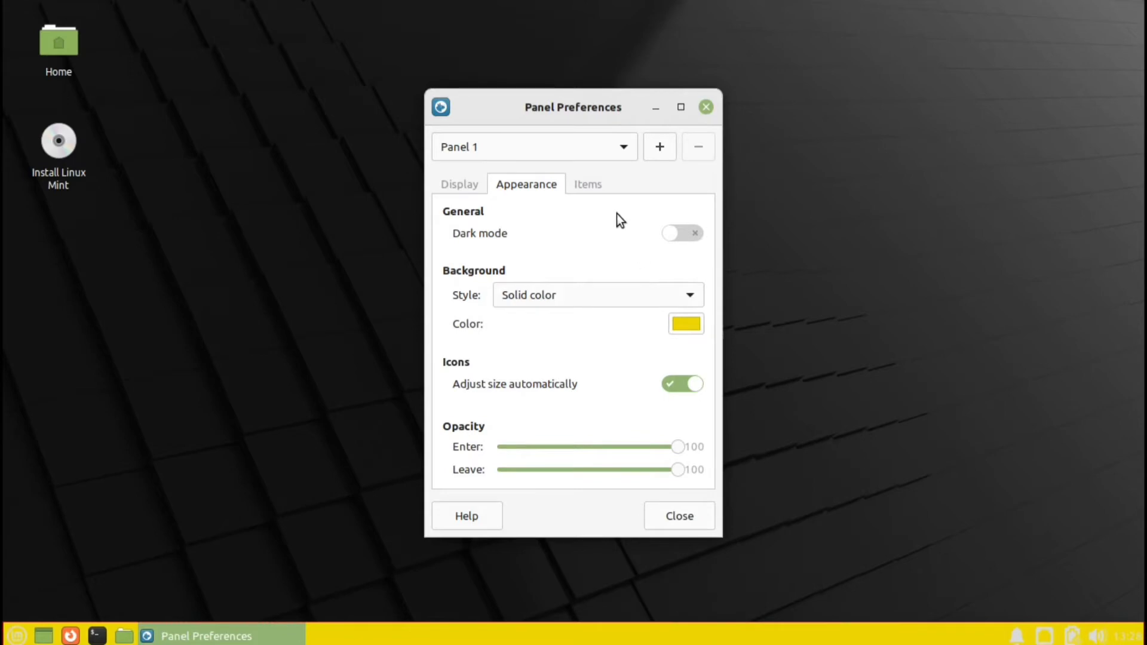
Reset the background style of Panel 1 to None (use system style)
{"action": "left_click", "coordinate": [640, 300]}
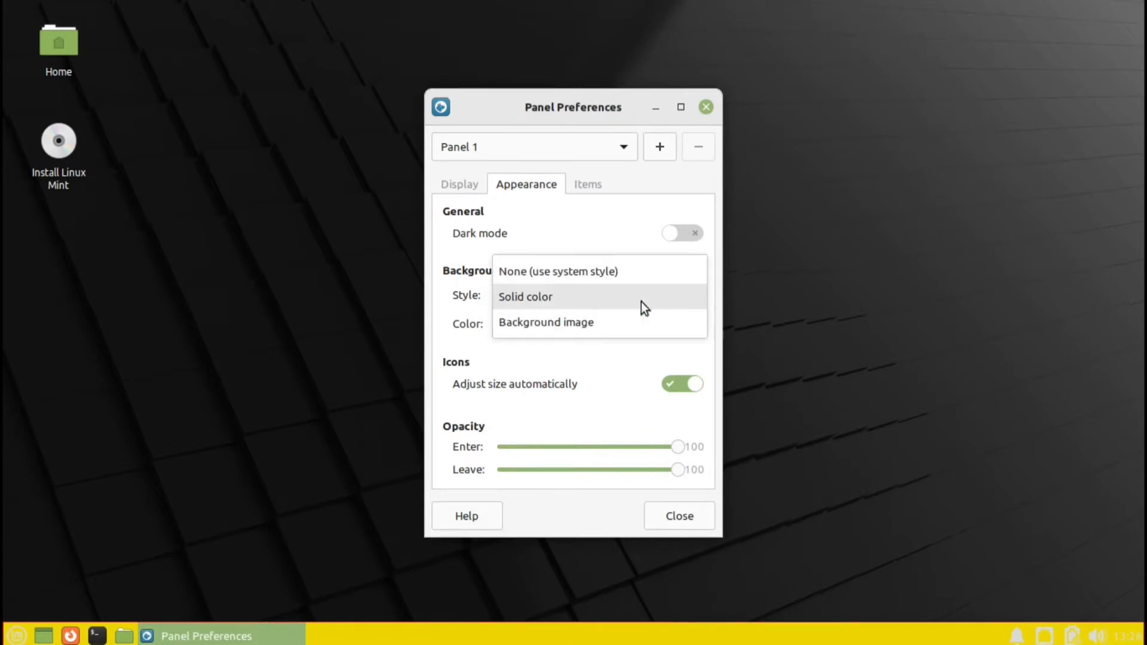
{"action": "left_click", "coordinate": [561, 285]}
{"action": "left_click", "coordinate": [564, 295]}
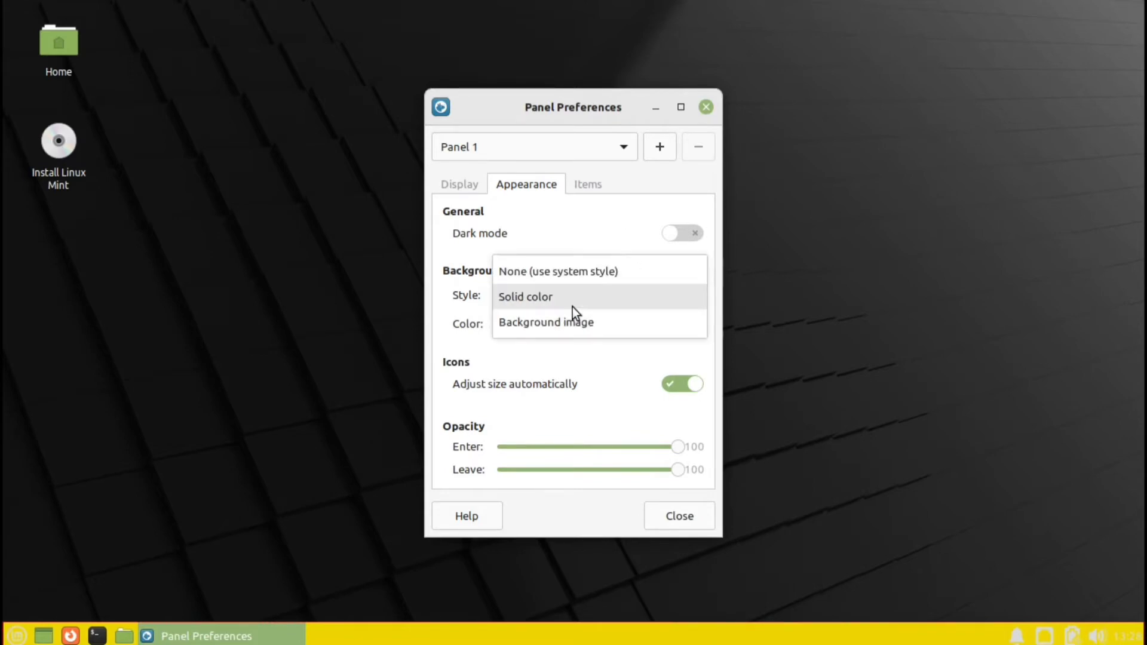
{"action": "left_click", "coordinate": [575, 271]}
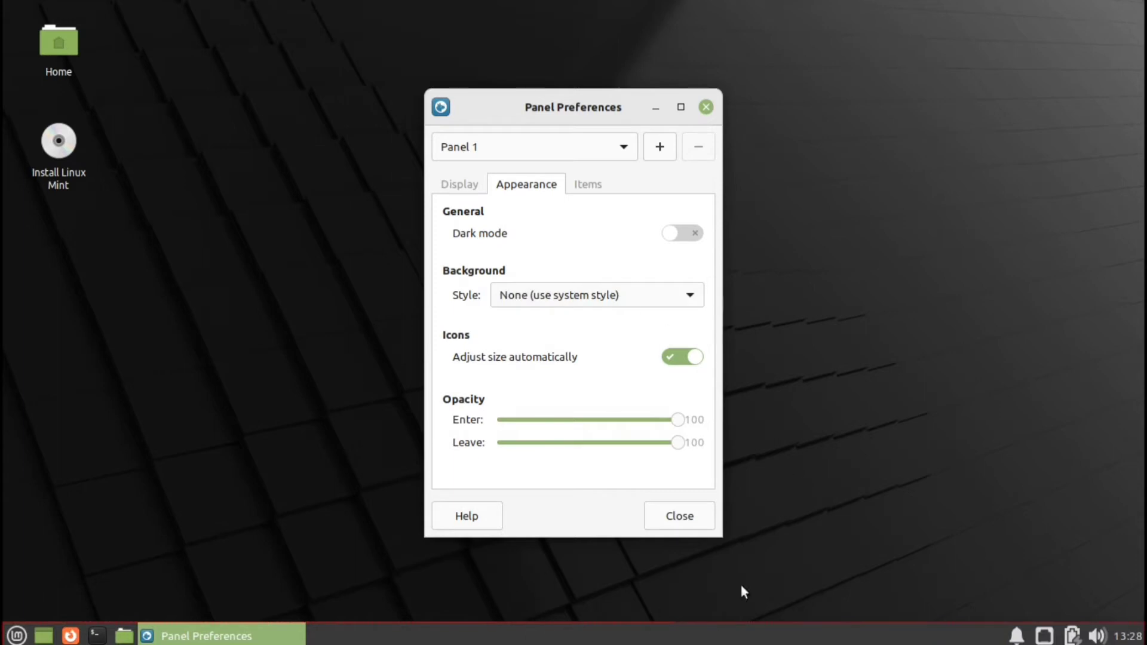
Review the full list of items placed on Panel 1
{"action": "left_click", "coordinate": [580, 190]}
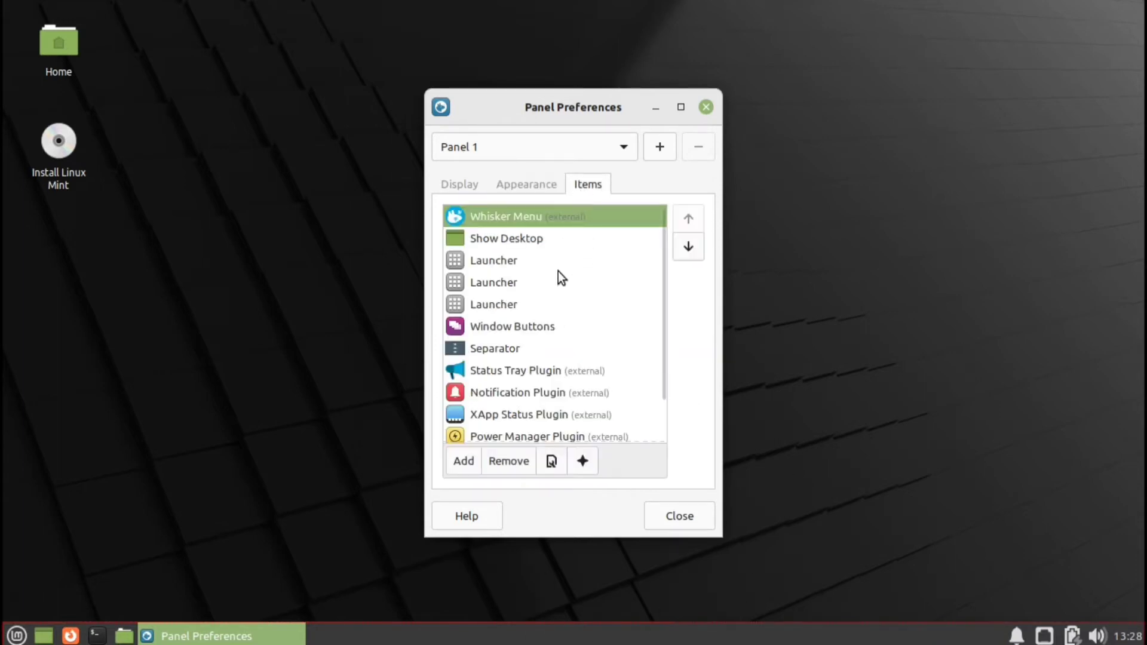
{"action": "scroll", "coordinate": [530, 413], "scroll_direction": "down", "scroll_amount": 2}
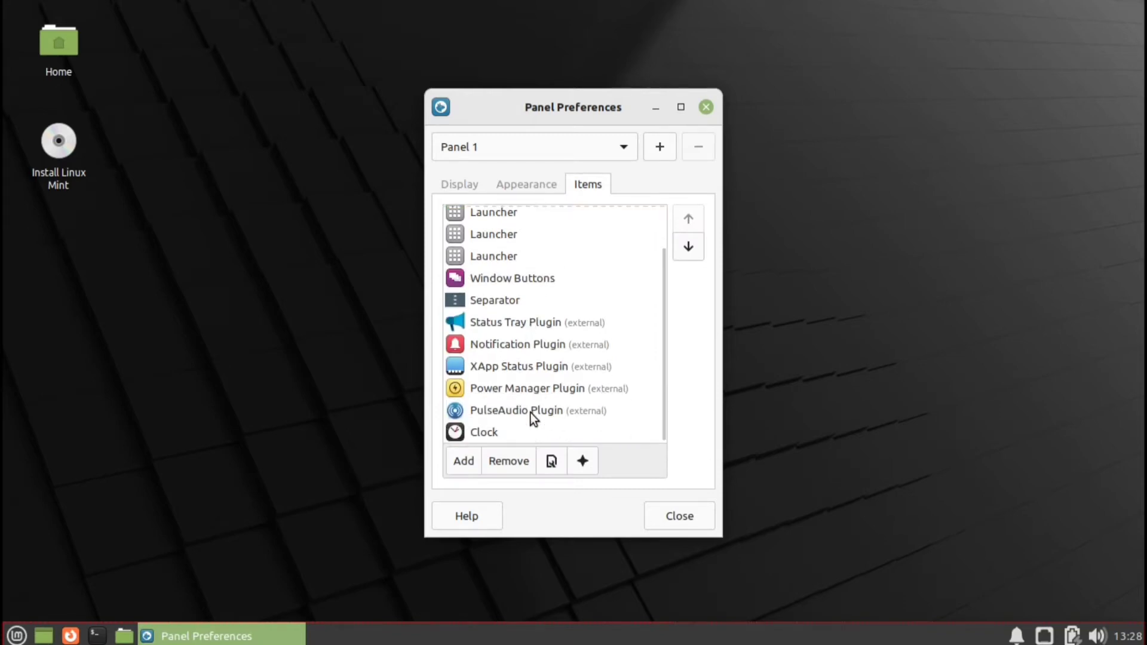
{"action": "scroll", "coordinate": [531, 413], "scroll_direction": "up", "scroll_amount": 2}
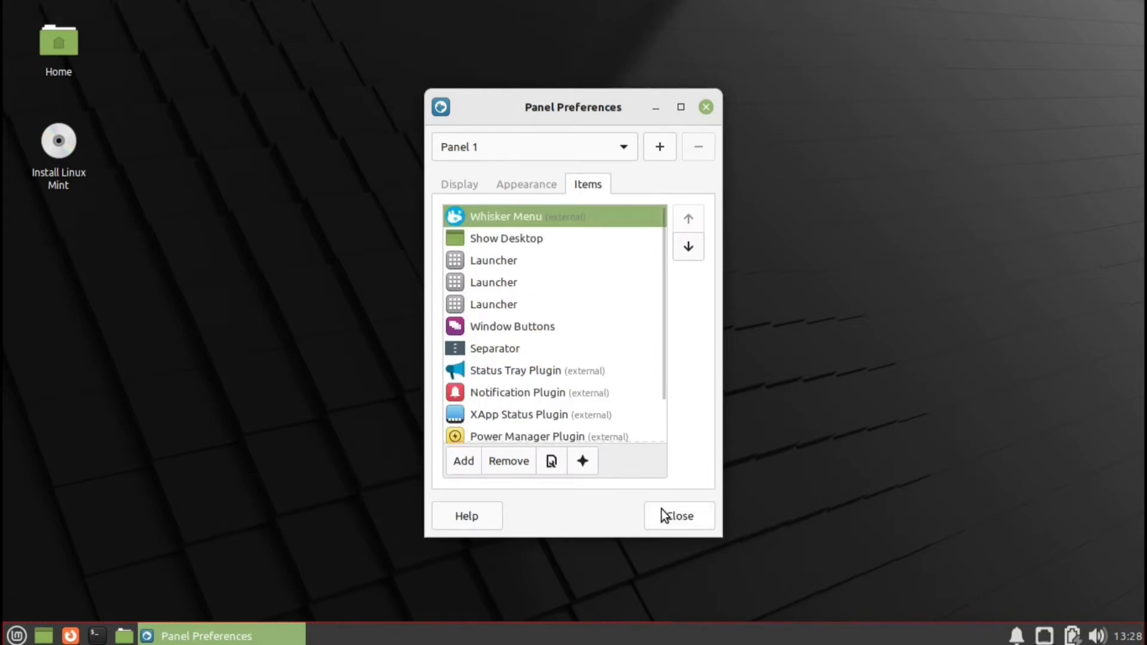
Set Panel 1 to hide automatically with the Intelligently option, and test it by opening the Home folder and moving its window
{"action": "left_click", "coordinate": [460, 184]}
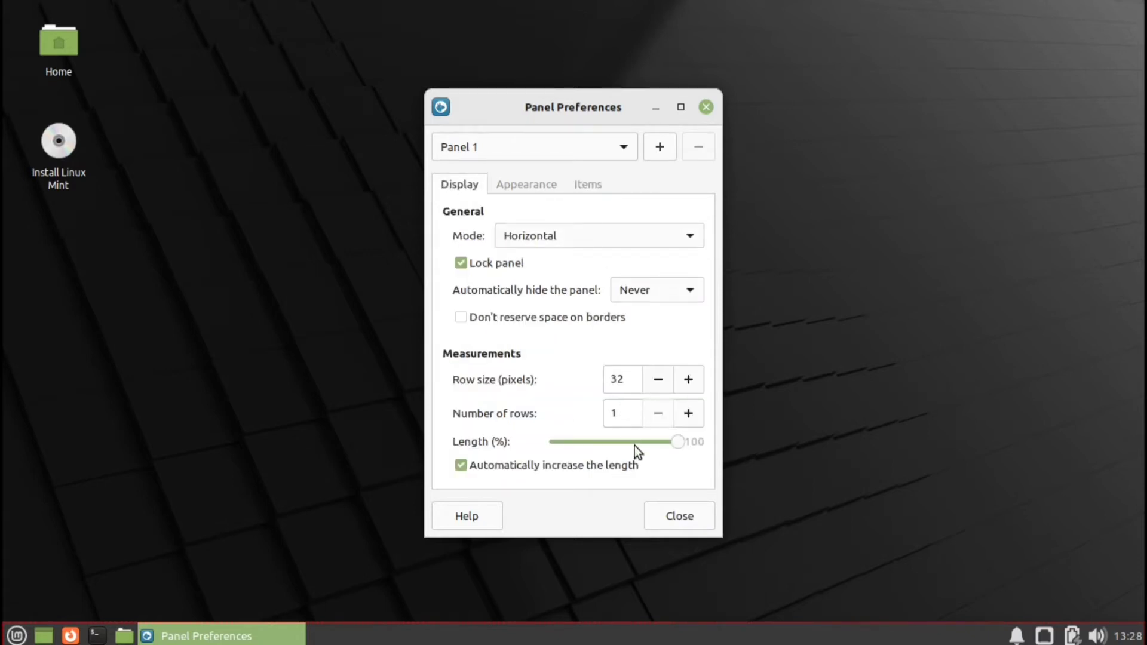
{"action": "left_click", "coordinate": [640, 289]}
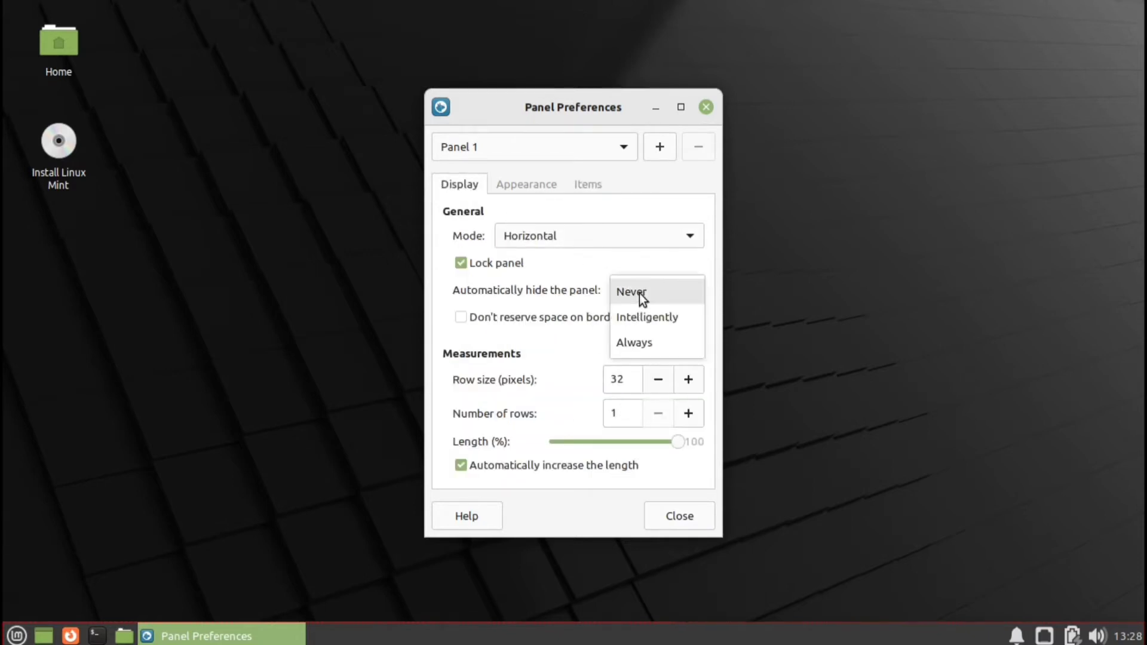
{"action": "left_click", "coordinate": [639, 324]}
{"action": "double_click", "coordinate": [62, 44]}
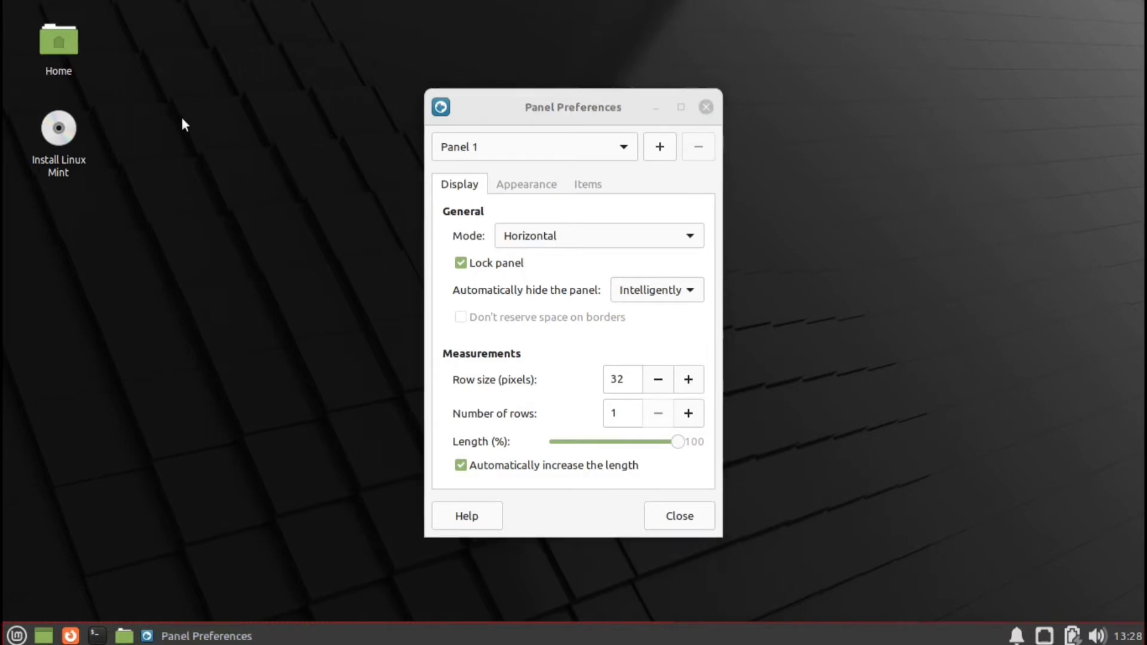
{"action": "left_click_drag", "start_coordinate": [245, 15], "coordinate": [258, 115]}
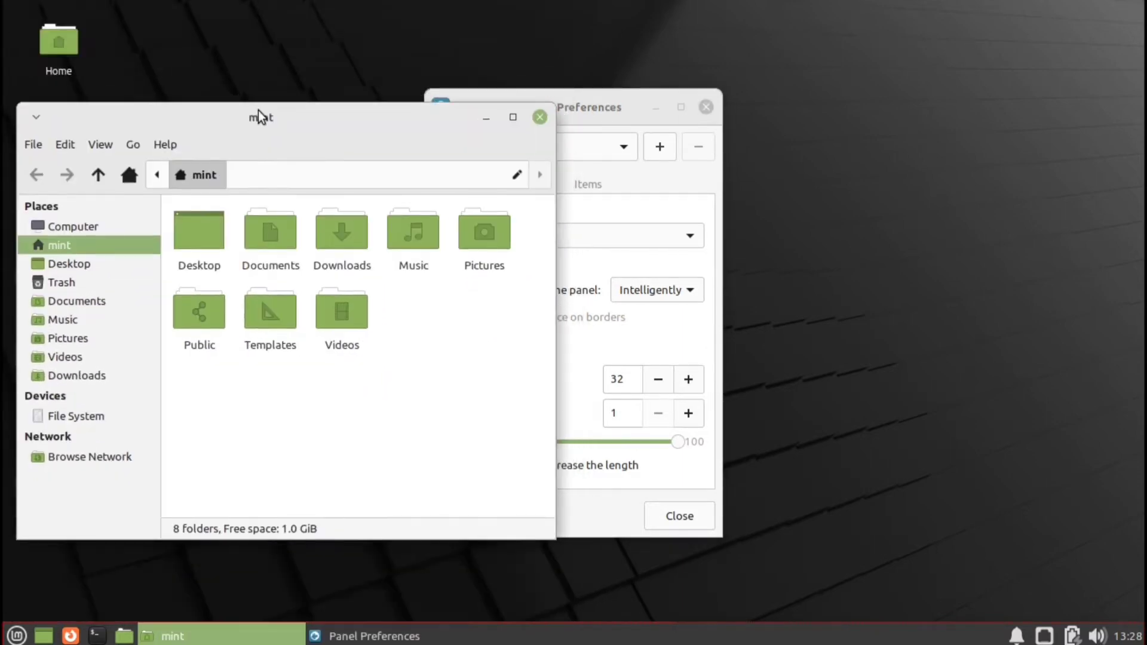
Set the panel's automatic hiding to Never, move the file manager window and close the panel preferences
{"action": "left_click", "coordinate": [621, 287]}
{"action": "left_click", "coordinate": [629, 276]}
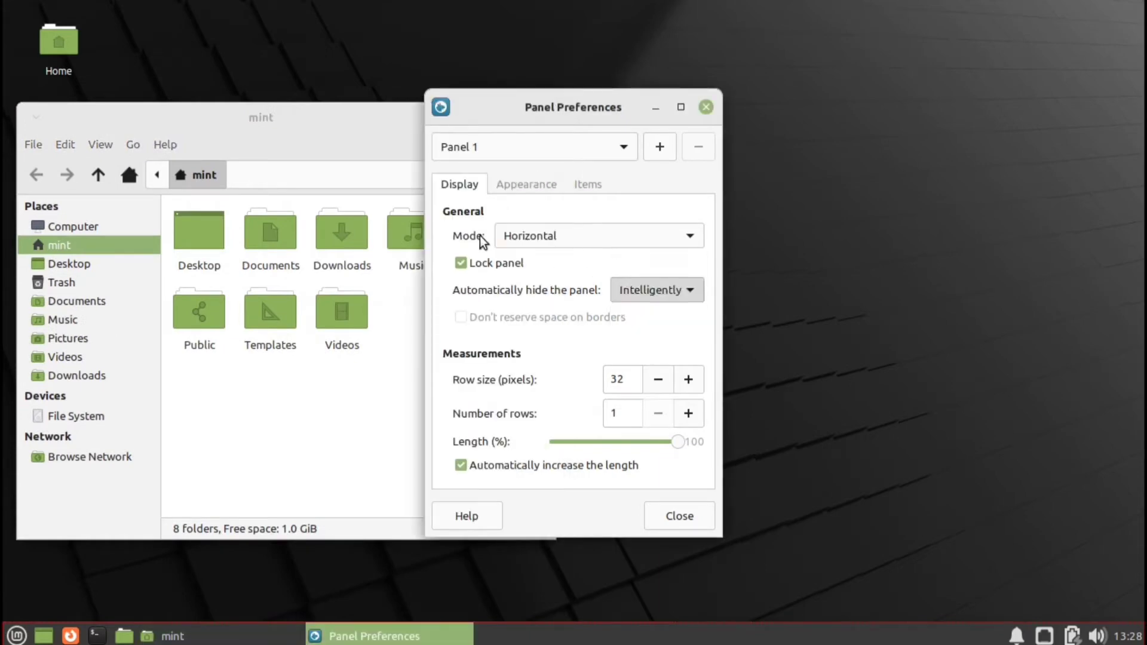
{"action": "left_click_drag", "start_coordinate": [234, 122], "coordinate": [276, 147]}
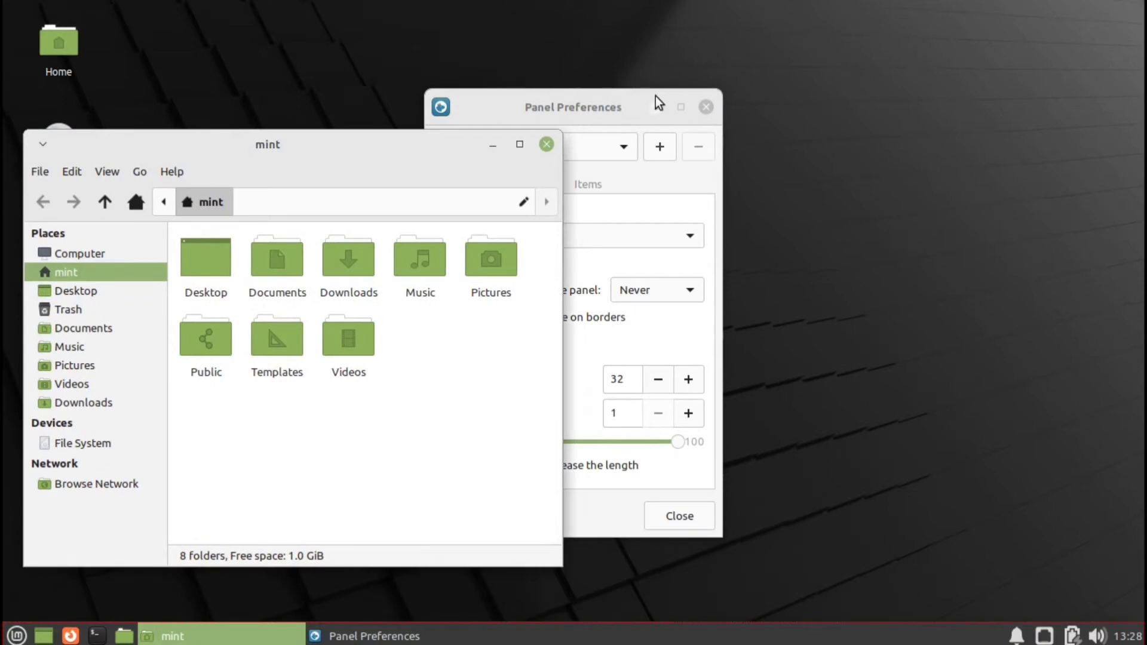
{"action": "left_click", "coordinate": [696, 104]}
{"action": "left_click", "coordinate": [705, 107]}
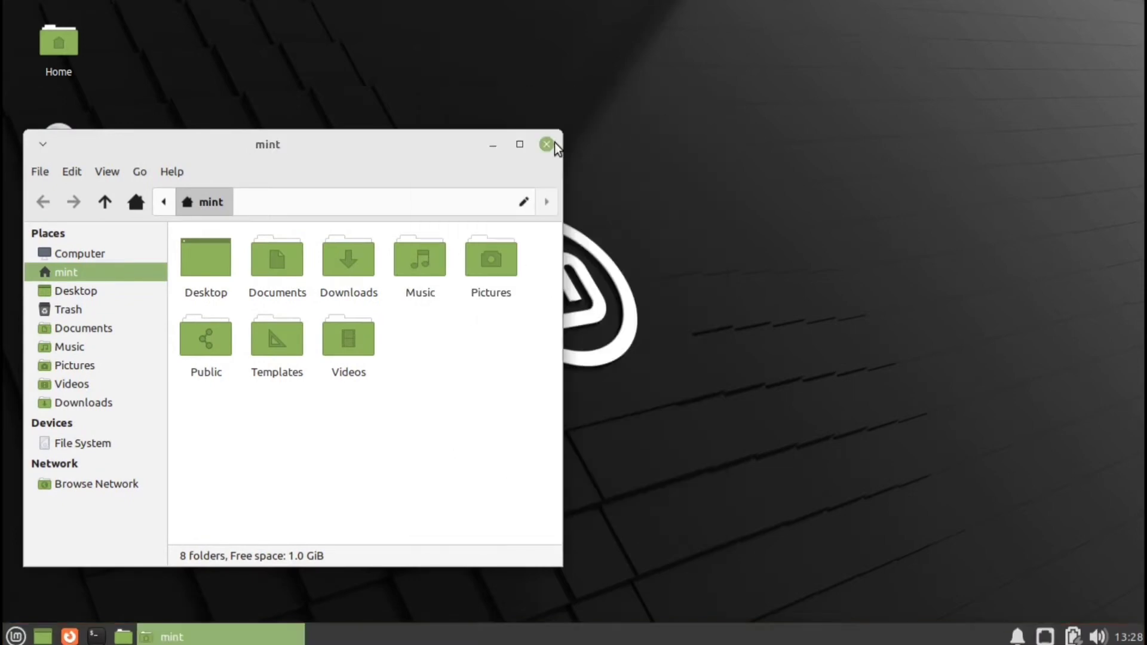
Set the panel's automatic hiding to Intelligently in its preferences, close them and test by moving the file manager window
{"action": "left_click_drag", "start_coordinate": [320, 159], "coordinate": [353, 113]}
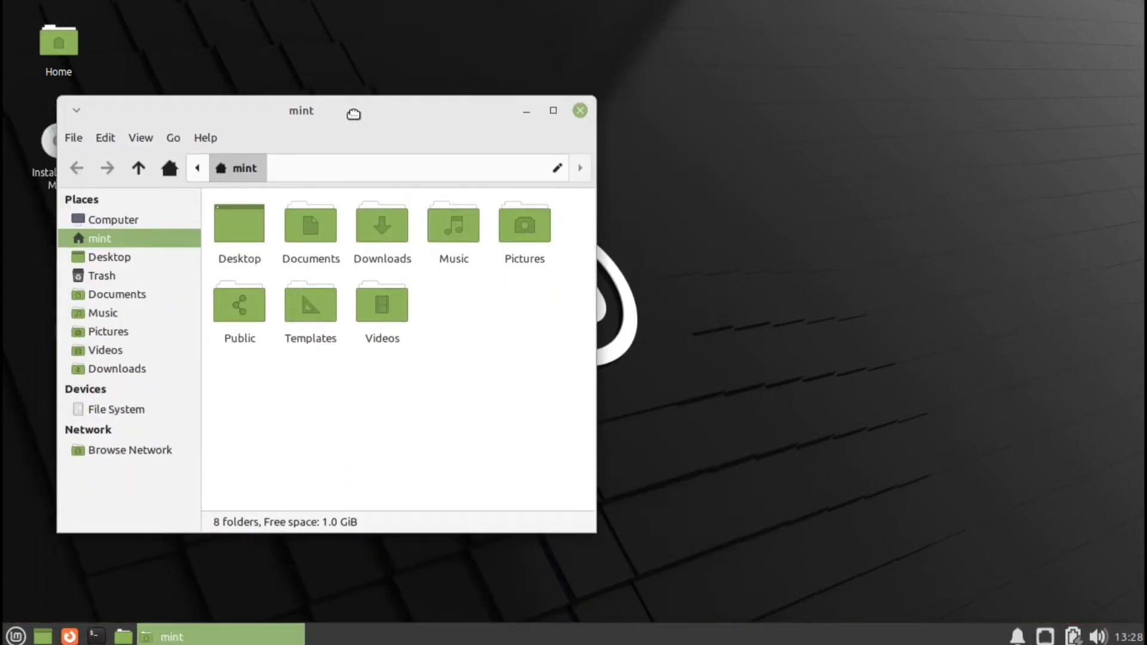
{"action": "right_click", "coordinate": [621, 629]}
{"action": "left_click", "coordinate": [722, 436]}
{"action": "left_click", "coordinate": [694, 289]}
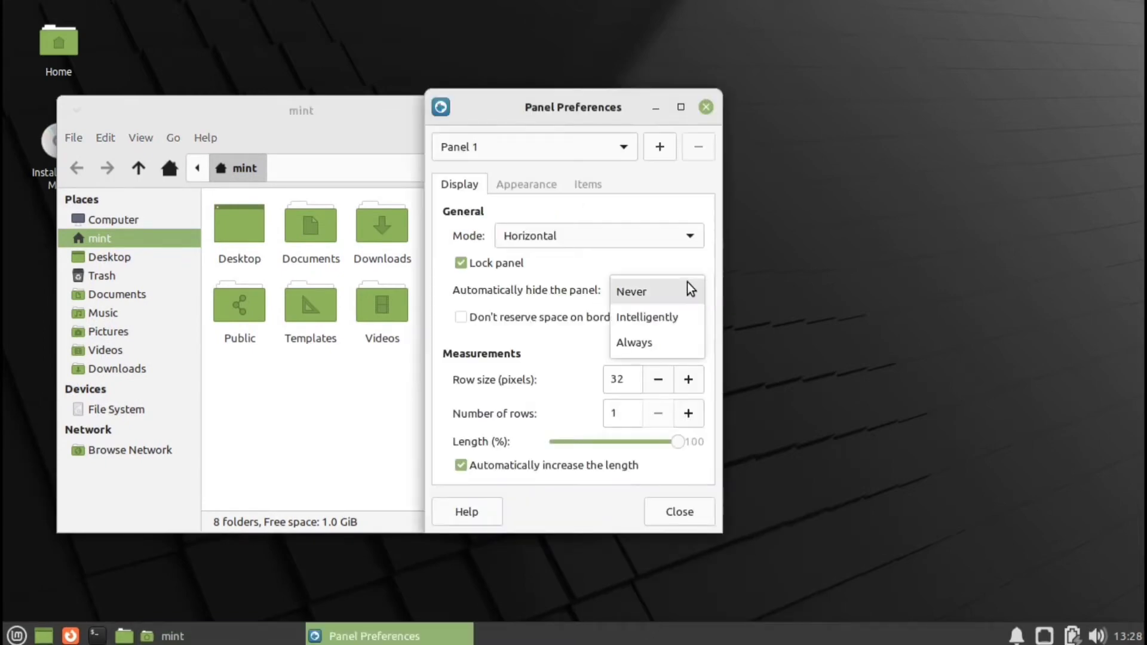
{"action": "left_click", "coordinate": [666, 319]}
{"action": "left_click", "coordinate": [706, 107]}
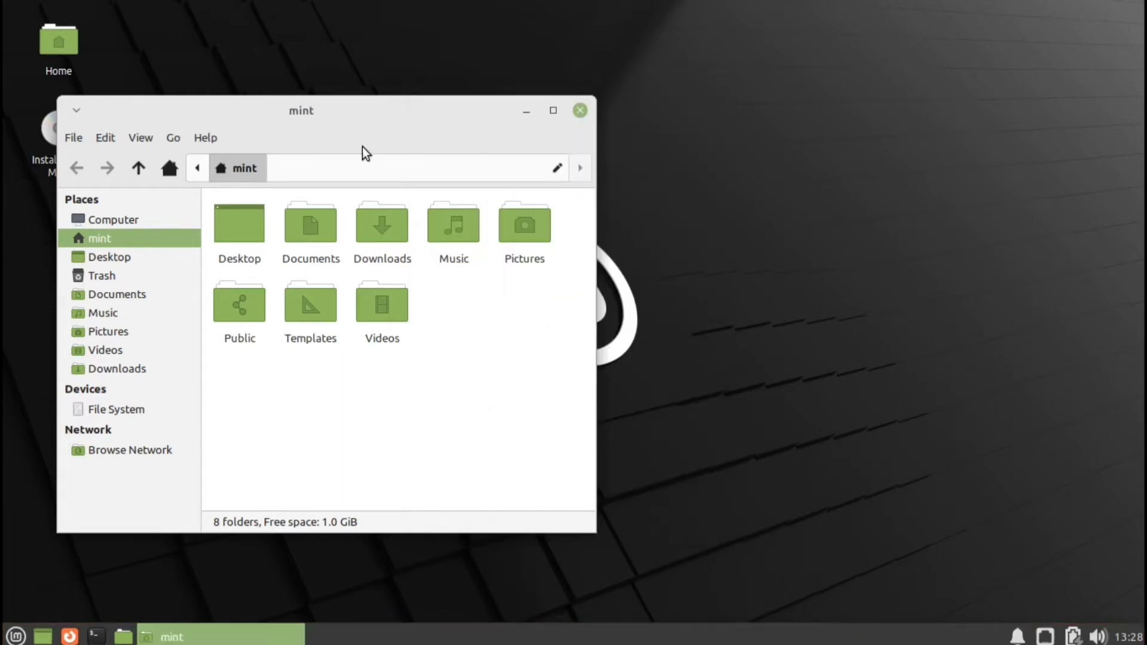
{"action": "left_click_drag", "start_coordinate": [339, 109], "coordinate": [377, 117]}
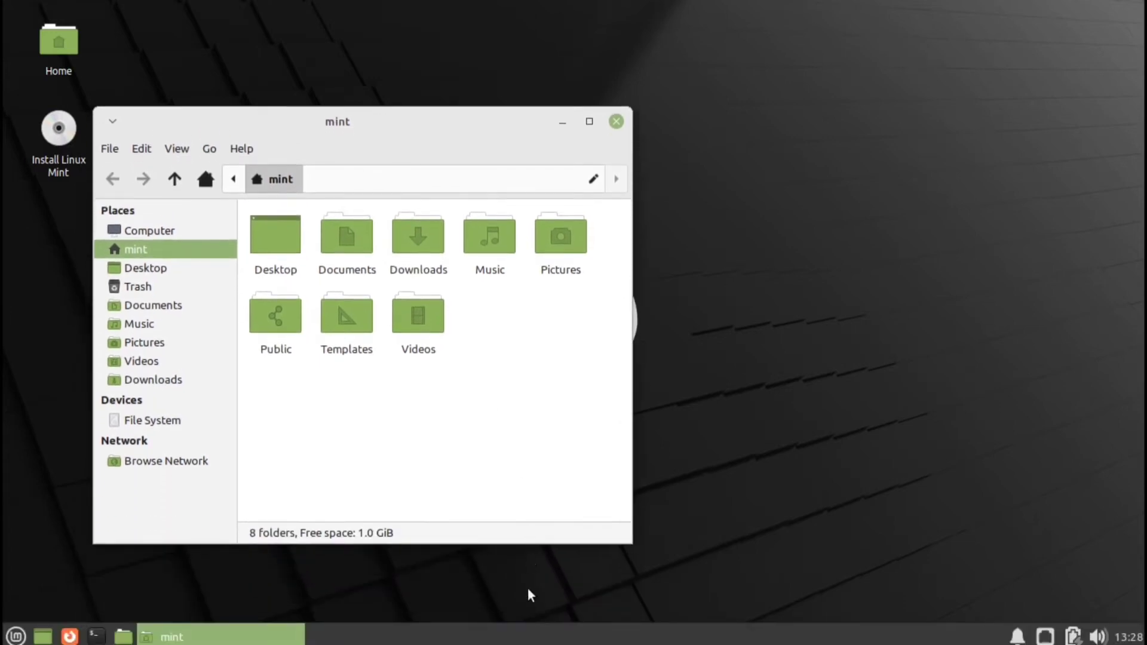
Reopen the panel preferences and close the file manager window showing the home folder
{"action": "right_click", "coordinate": [528, 638]}
{"action": "mouse_move", "coordinate": [550, 614]}
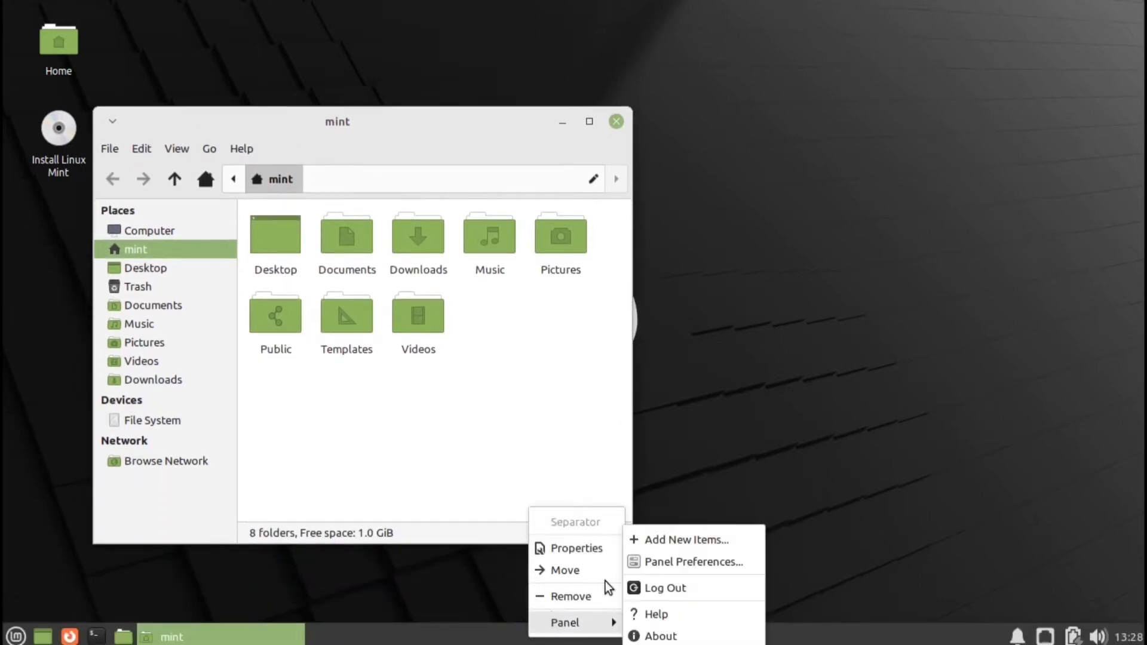
{"action": "left_click", "coordinate": [681, 561]}
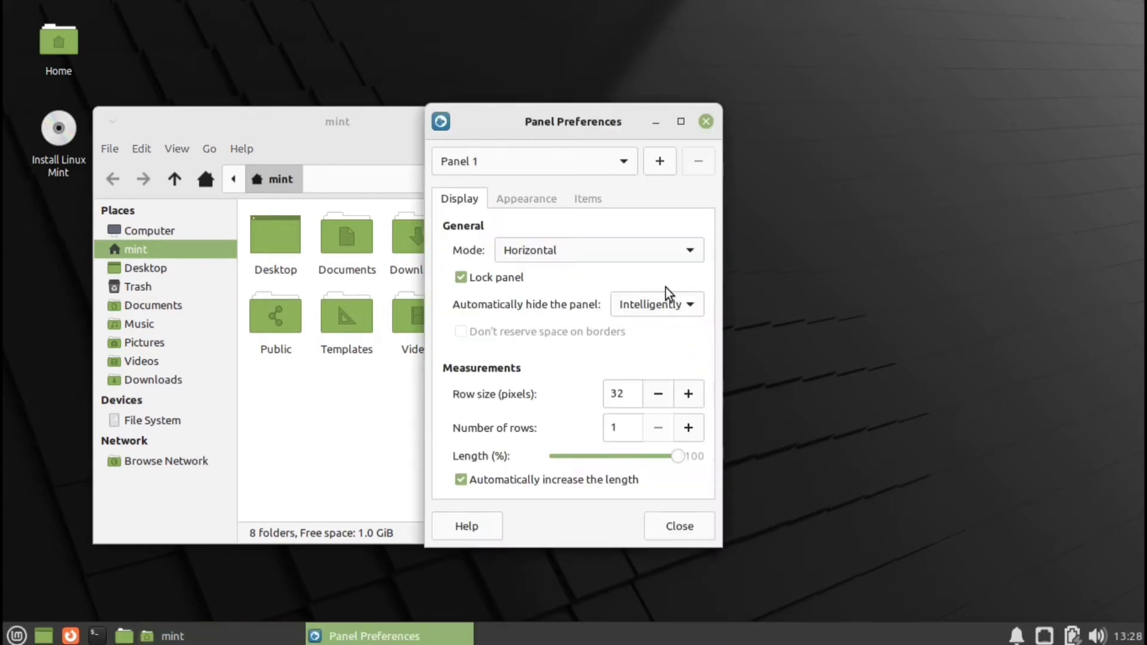
{"action": "left_click", "coordinate": [302, 139]}
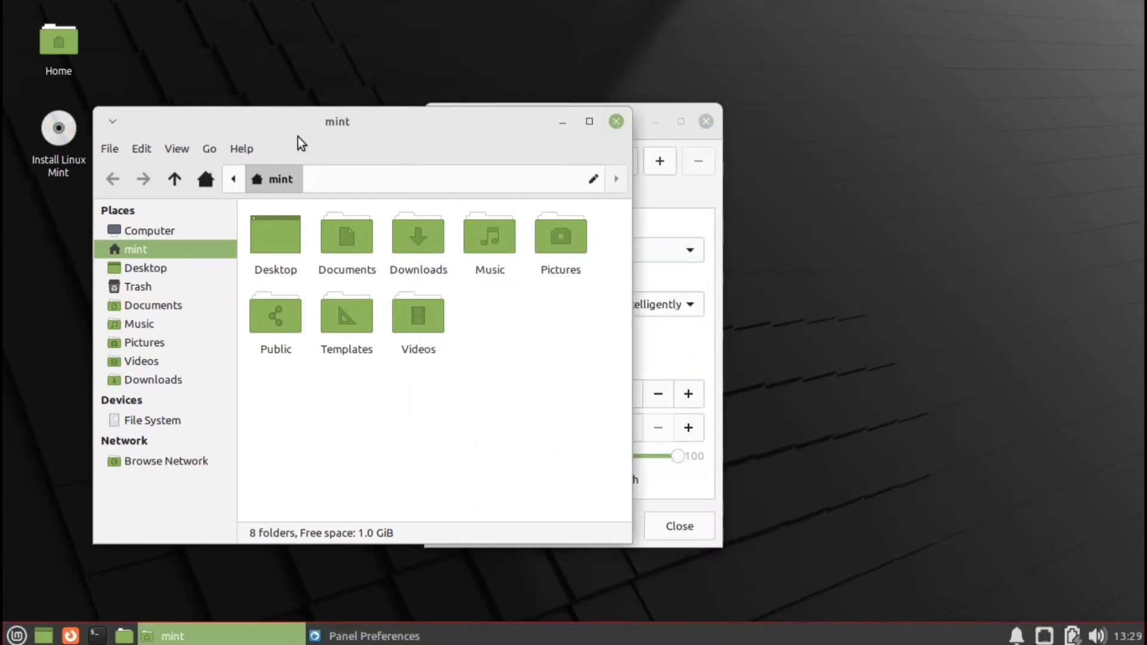
{"action": "left_click", "coordinate": [621, 123]}
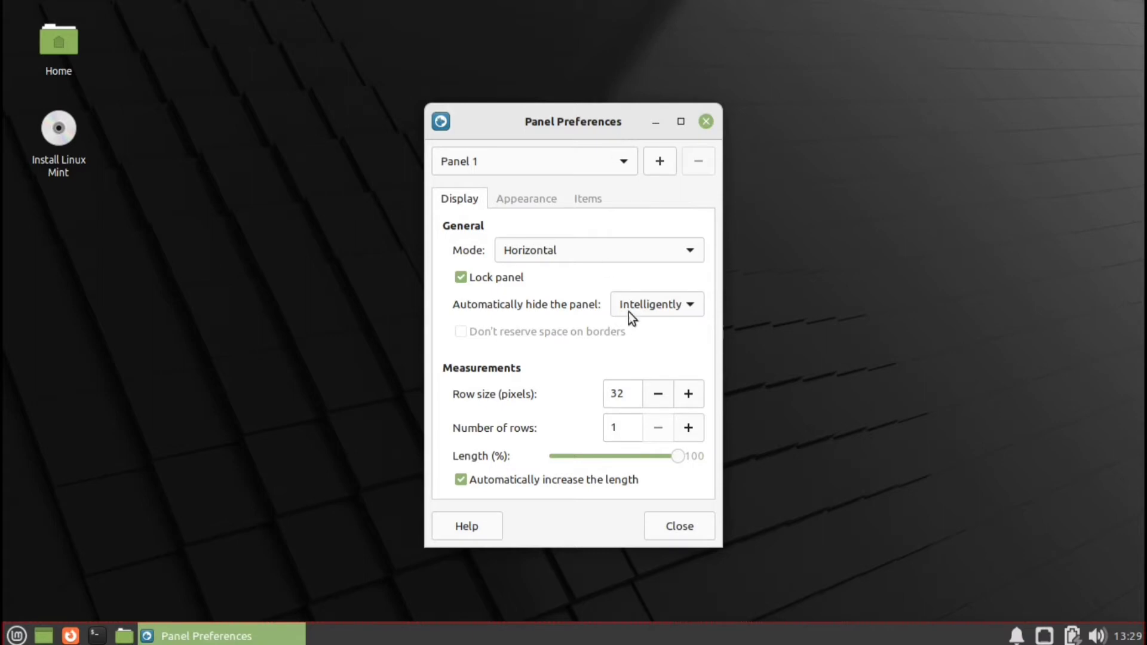
Try the Vertical and Deskbar modes for Panel 1
{"action": "left_click", "coordinate": [547, 254]}
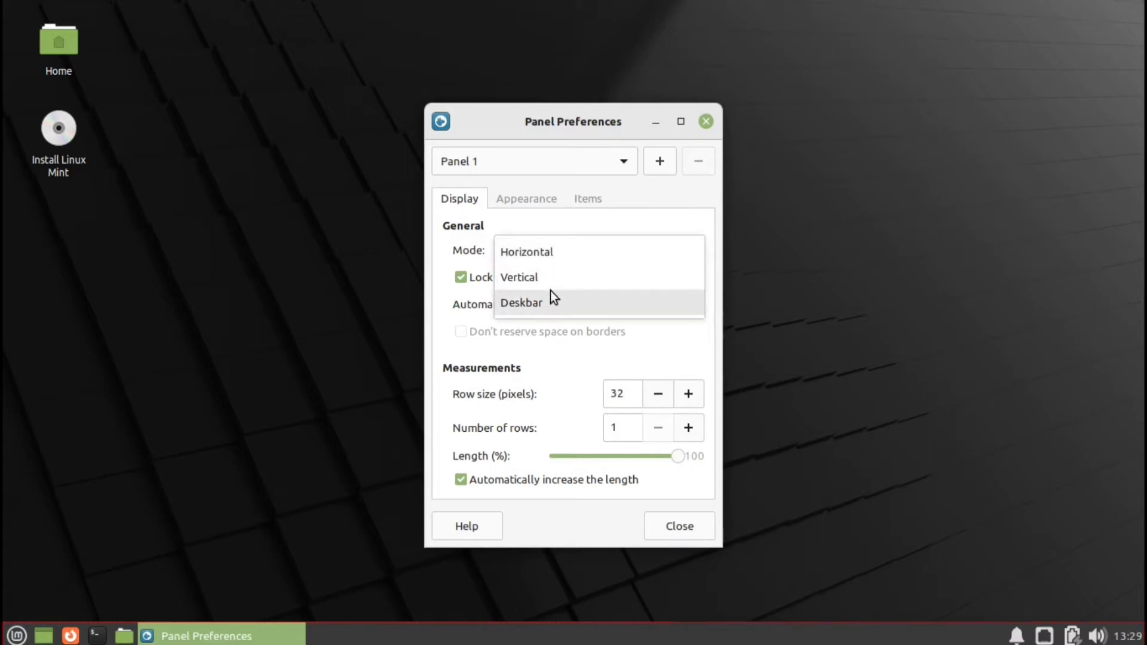
{"action": "left_click", "coordinate": [548, 282]}
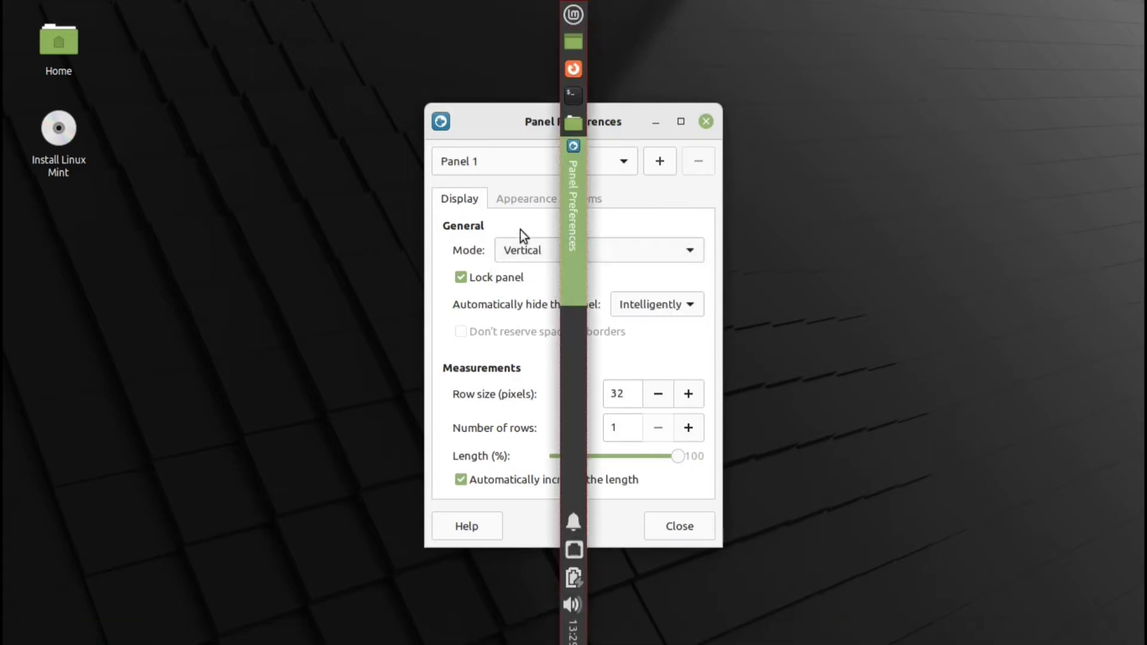
{"action": "left_click", "coordinate": [639, 257]}
{"action": "left_click", "coordinate": [632, 275]}
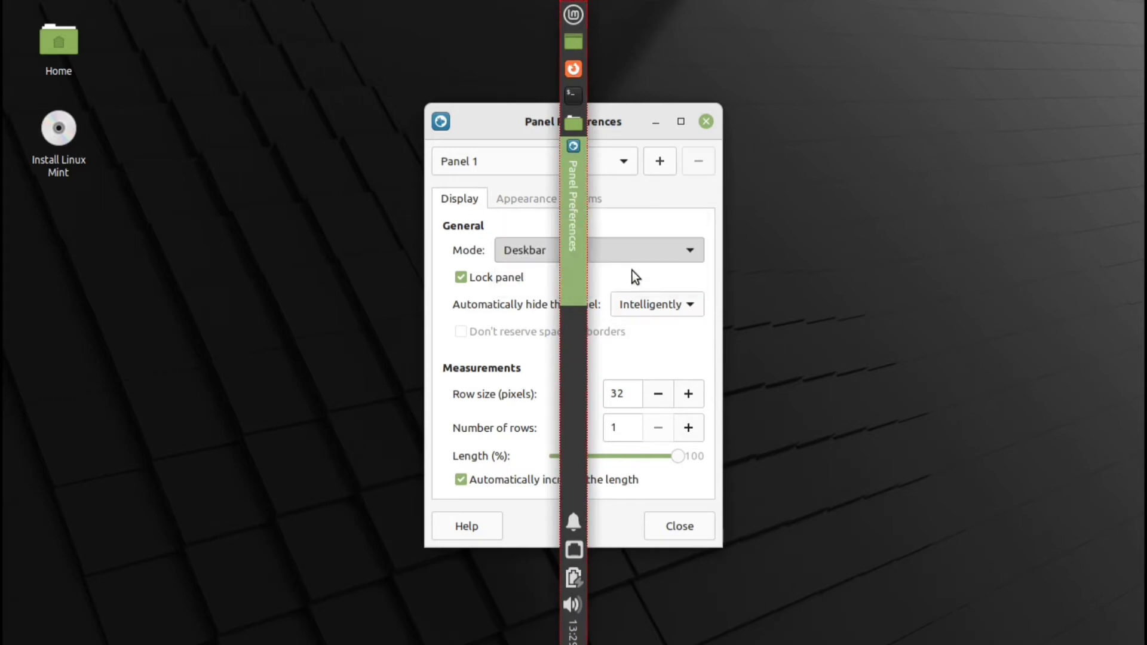
{"action": "left_click", "coordinate": [633, 253]}
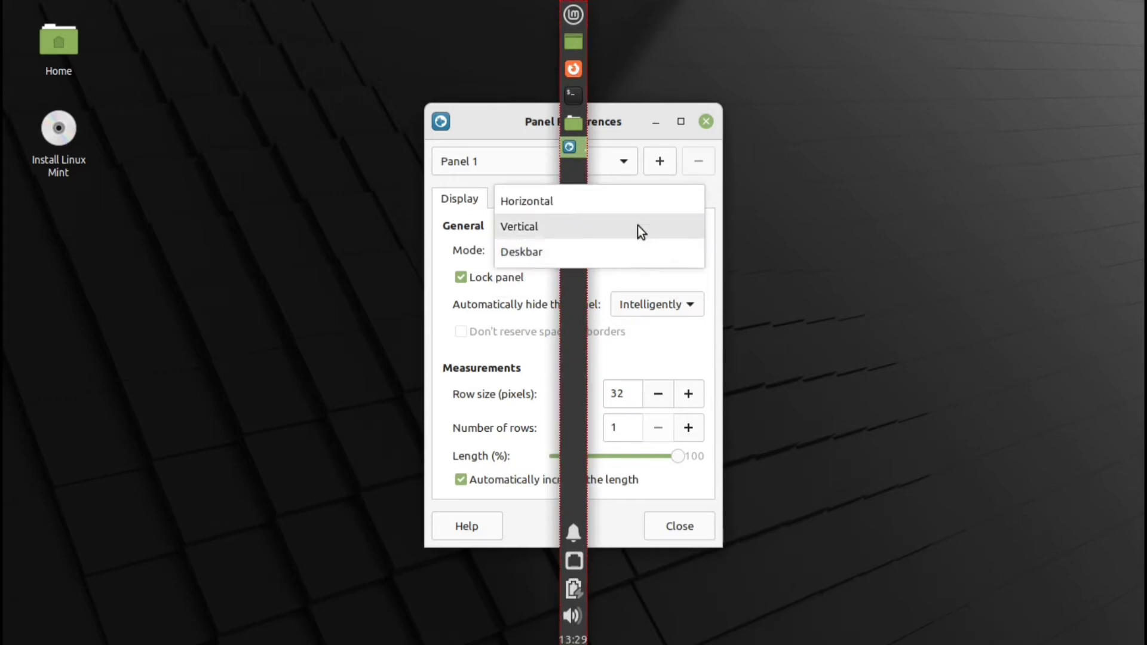
{"action": "left_click", "coordinate": [639, 224]}
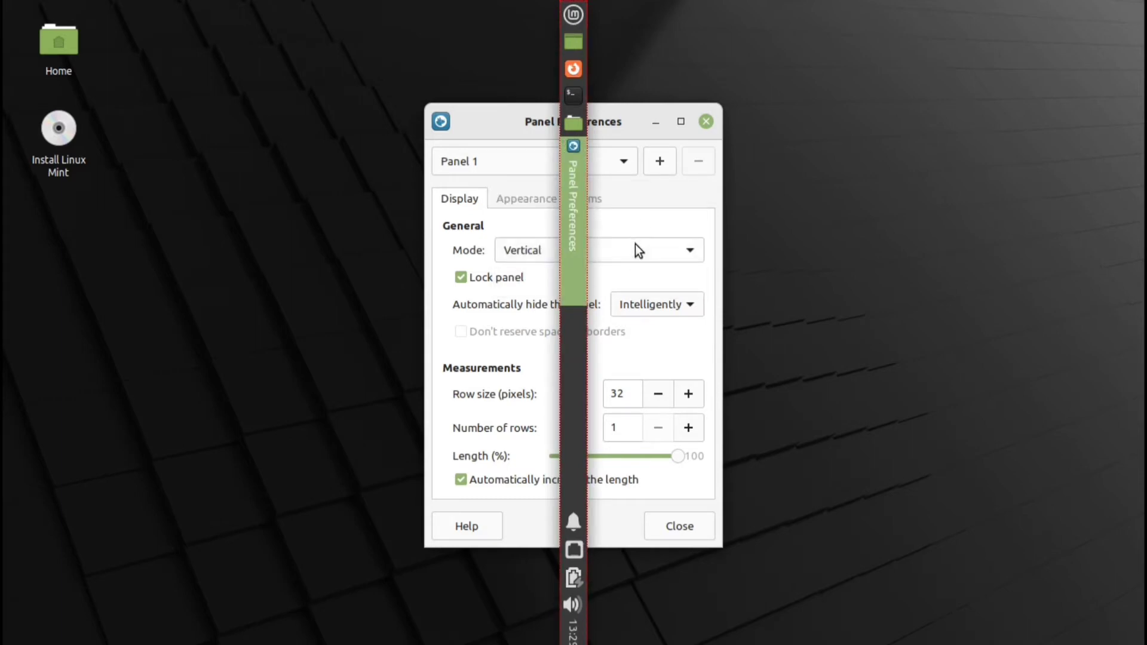
Set the mode of Panel 1 to Horizontal and close the panel preferences
{"action": "left_click", "coordinate": [639, 242]}
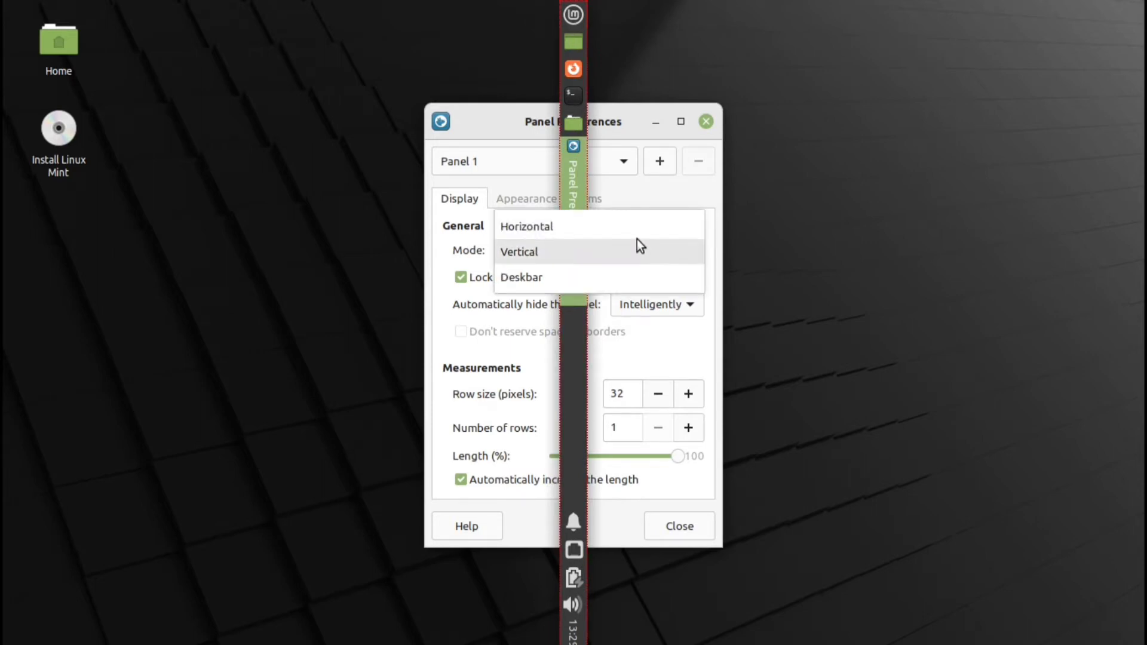
{"action": "left_click", "coordinate": [633, 231]}
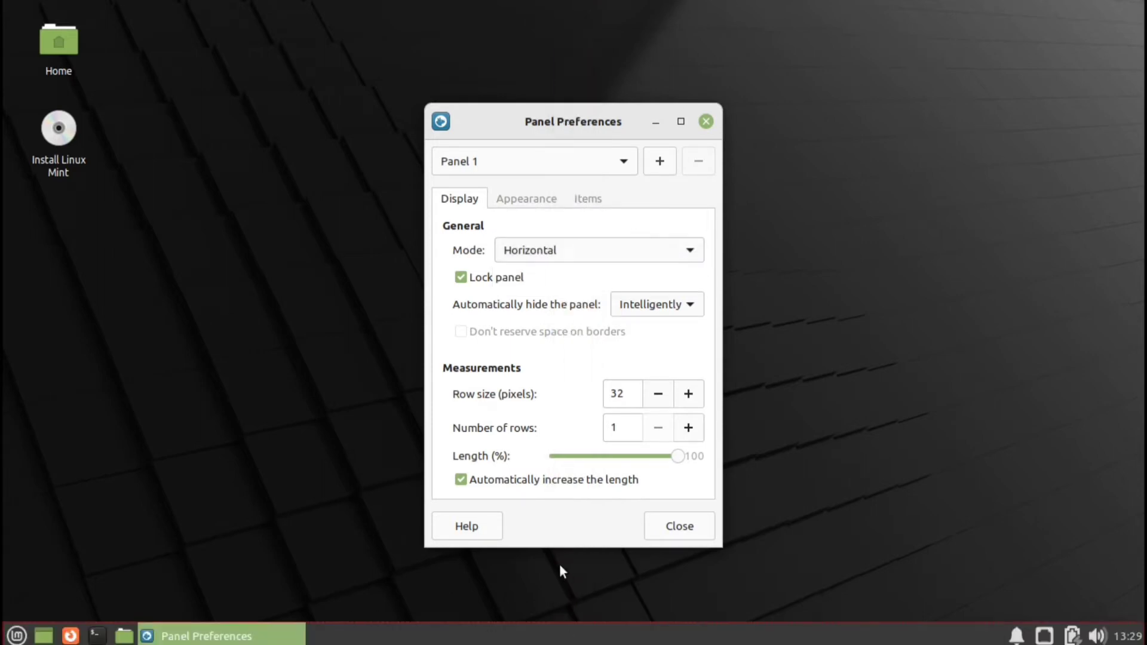
{"action": "left_click", "coordinate": [707, 122]}
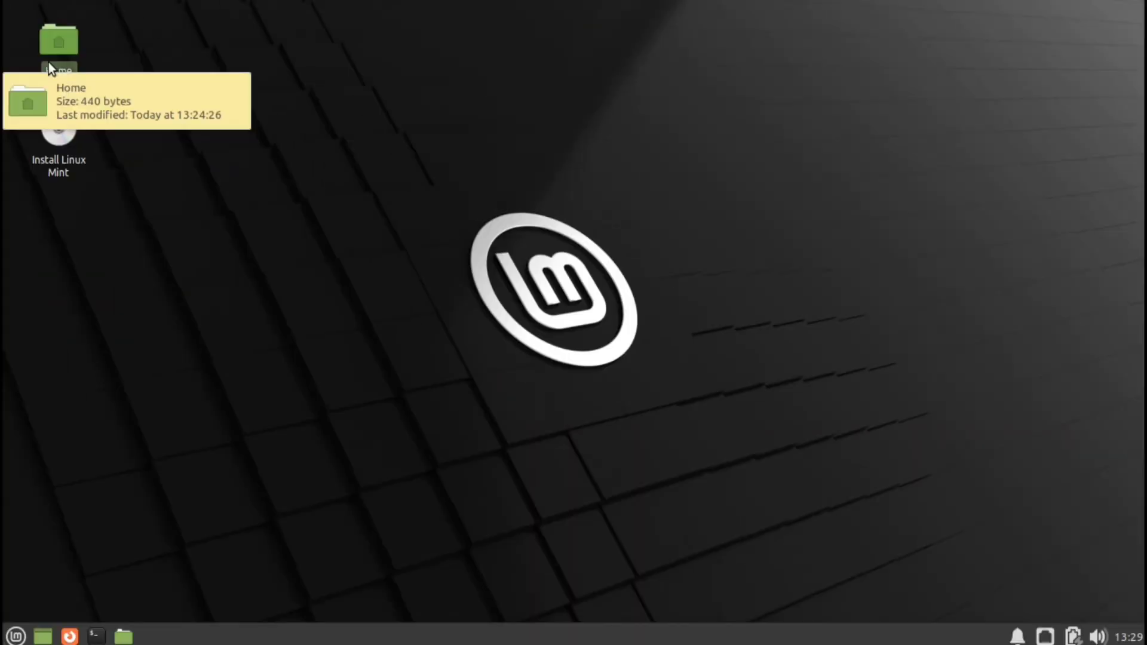
Open the Home folder from the desktop and move its window to the upper middle of the desktop
{"action": "double_click", "coordinate": [49, 62]}
{"action": "left_click_drag", "start_coordinate": [171, 12], "coordinate": [474, 50]}
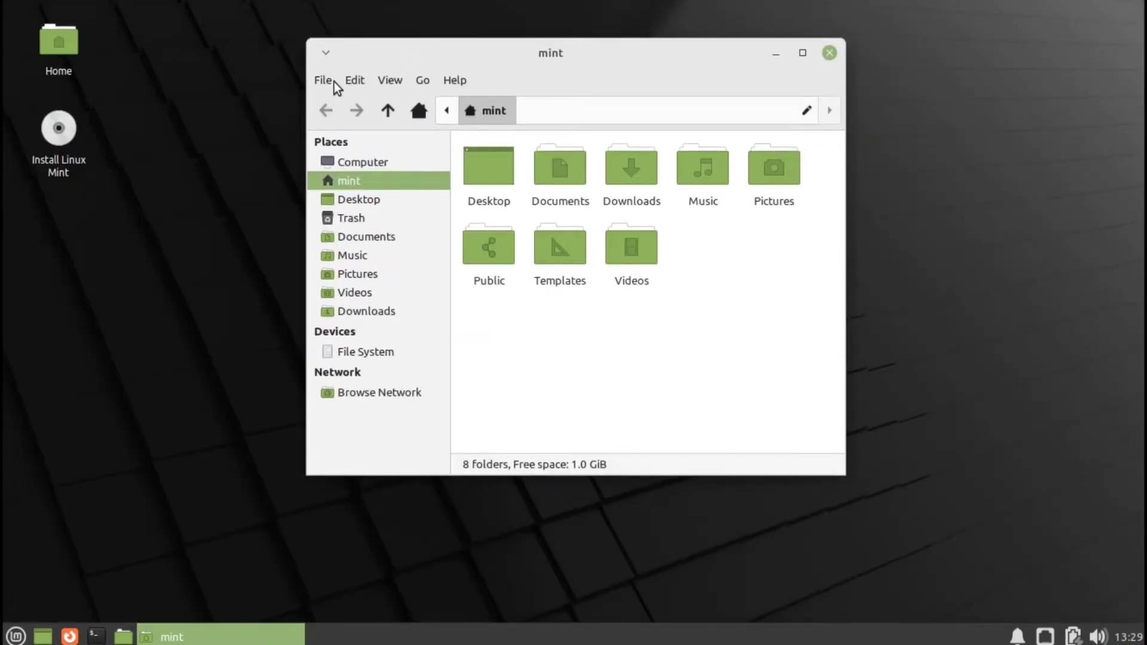
Look through the file manager's available commands and open its About information
{"action": "left_click", "coordinate": [334, 81]}
{"action": "mouse_move", "coordinate": [348, 82]}
{"action": "mouse_move", "coordinate": [396, 77]}
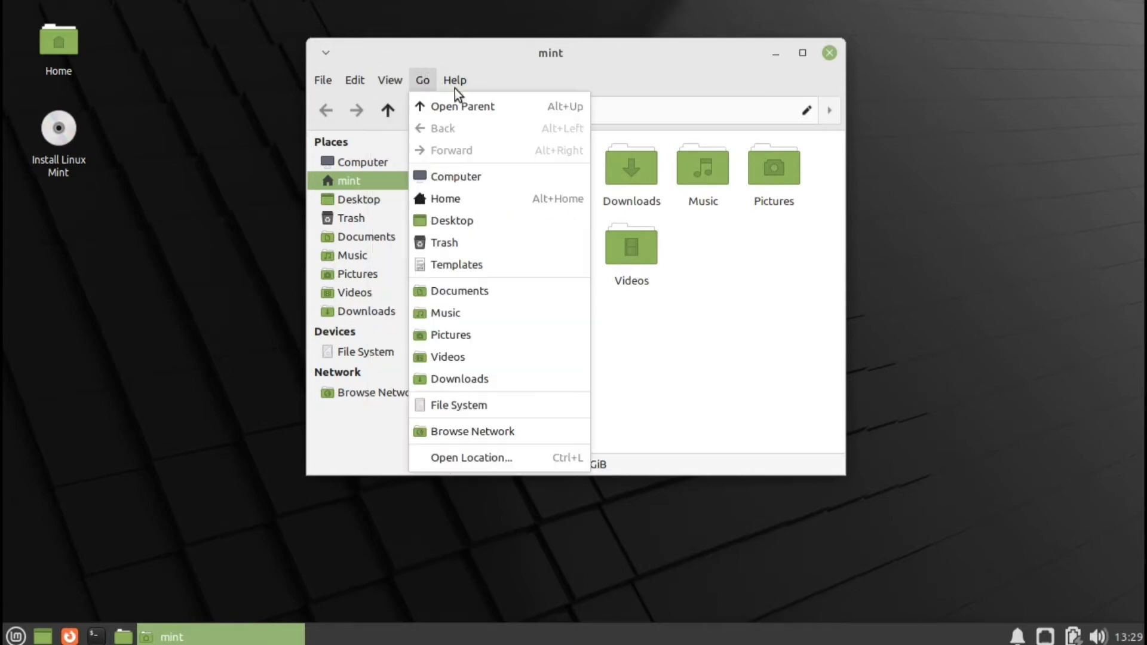
{"action": "mouse_move", "coordinate": [467, 89]}
{"action": "left_click", "coordinate": [464, 123]}
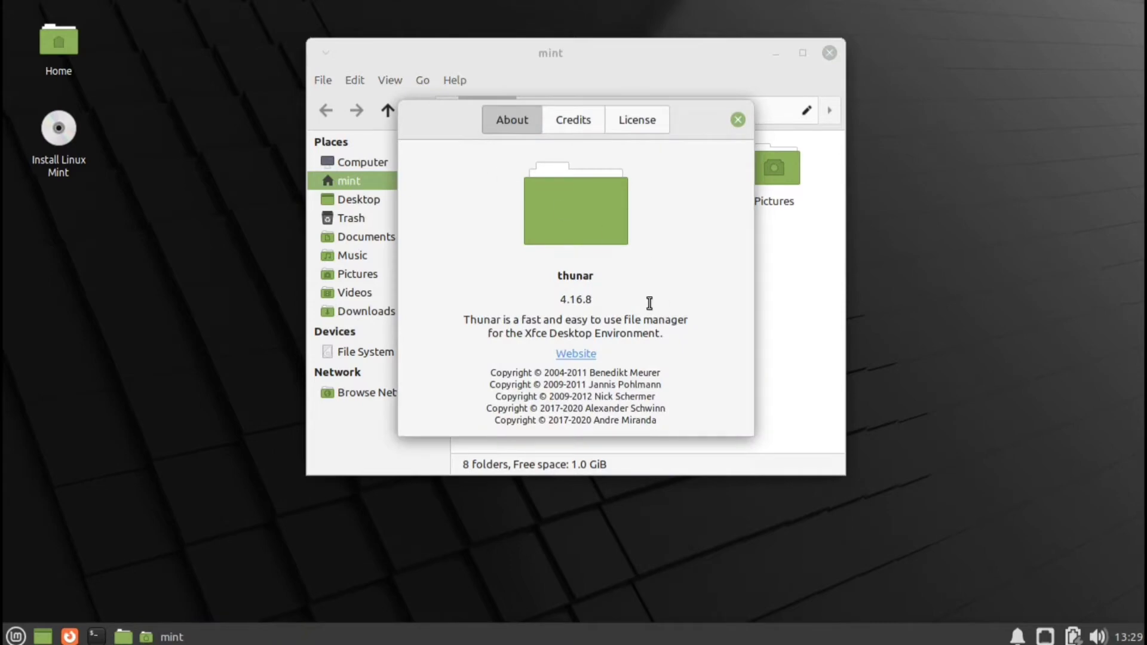
View the license, credits and version information of the Thunar file manager and close the dialog
{"action": "left_click_drag", "start_coordinate": [606, 279], "coordinate": [522, 275]}
{"action": "left_click", "coordinate": [645, 115]}
{"action": "left_click", "coordinate": [608, 126]}
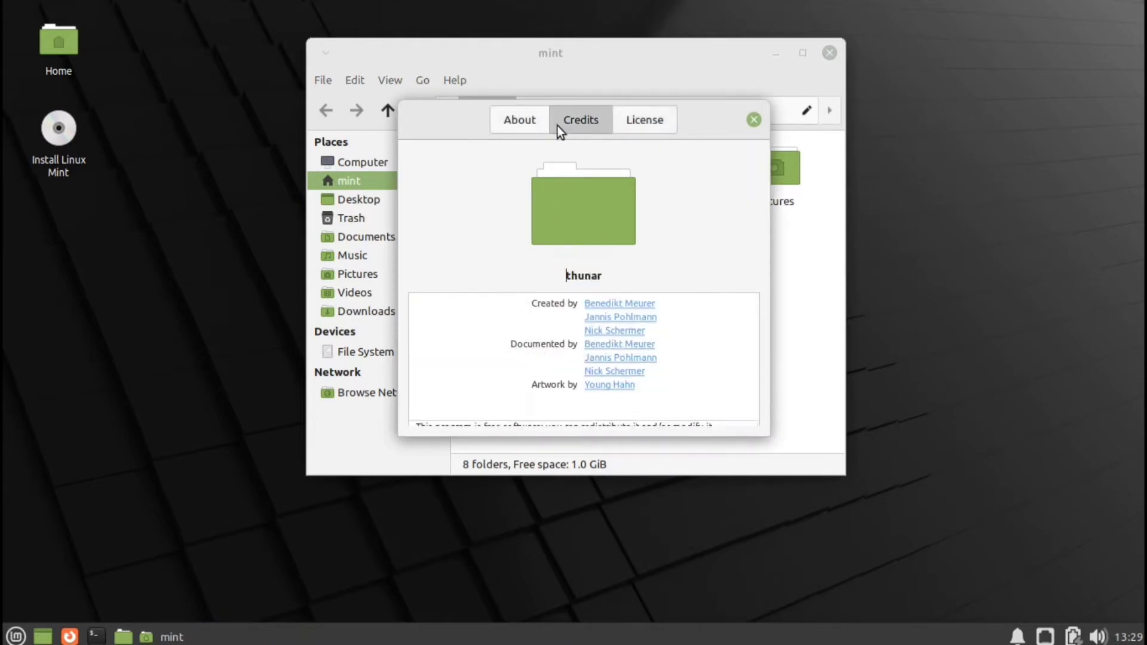
{"action": "left_click", "coordinate": [539, 127]}
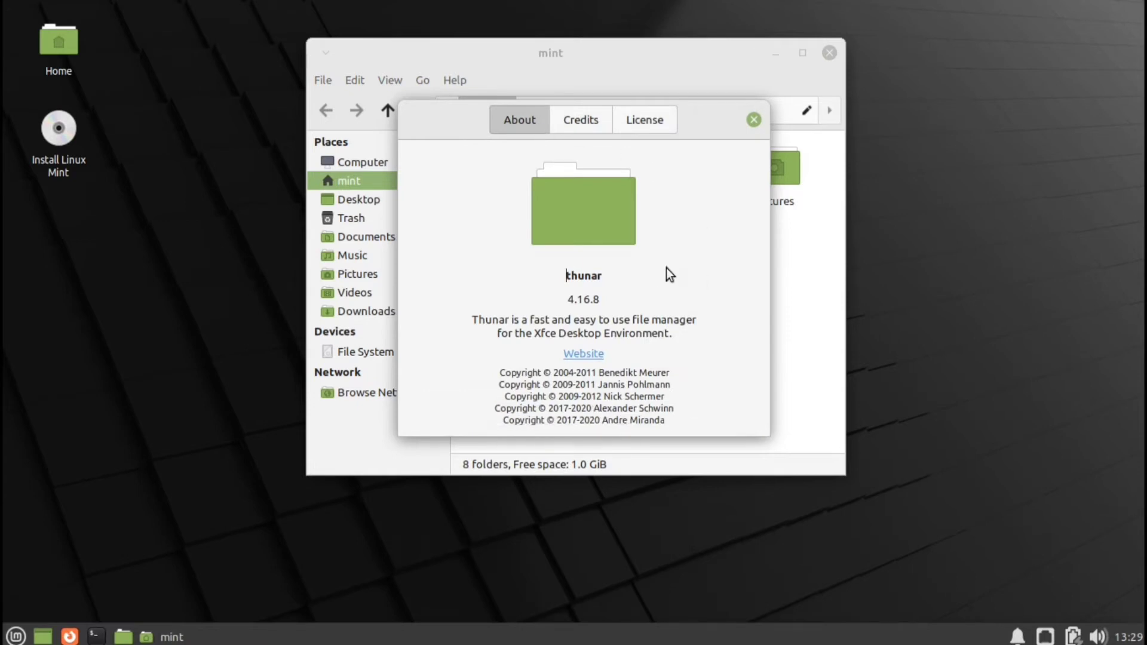
{"action": "left_click", "coordinate": [652, 319]}
{"action": "left_click", "coordinate": [754, 120]}
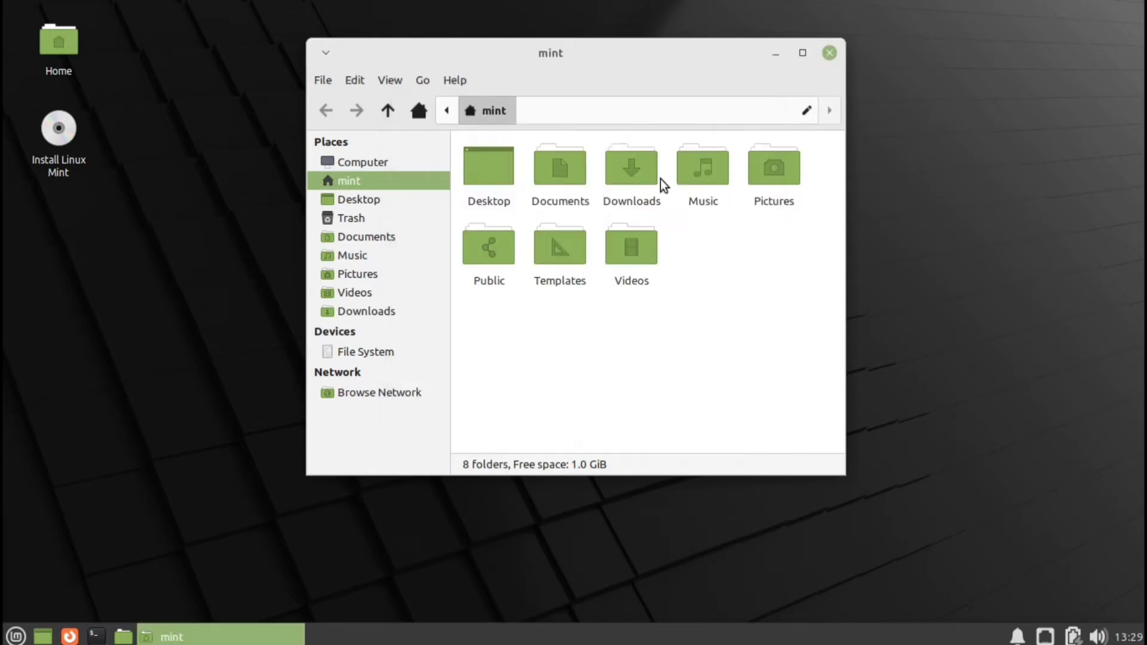
Browse the Desktop, Trash, Documents, Music, Pictures, Videos and Downloads folders in the file manager
{"action": "left_click", "coordinate": [424, 214]}
{"action": "left_click", "coordinate": [391, 200]}
{"action": "left_click", "coordinate": [384, 221]}
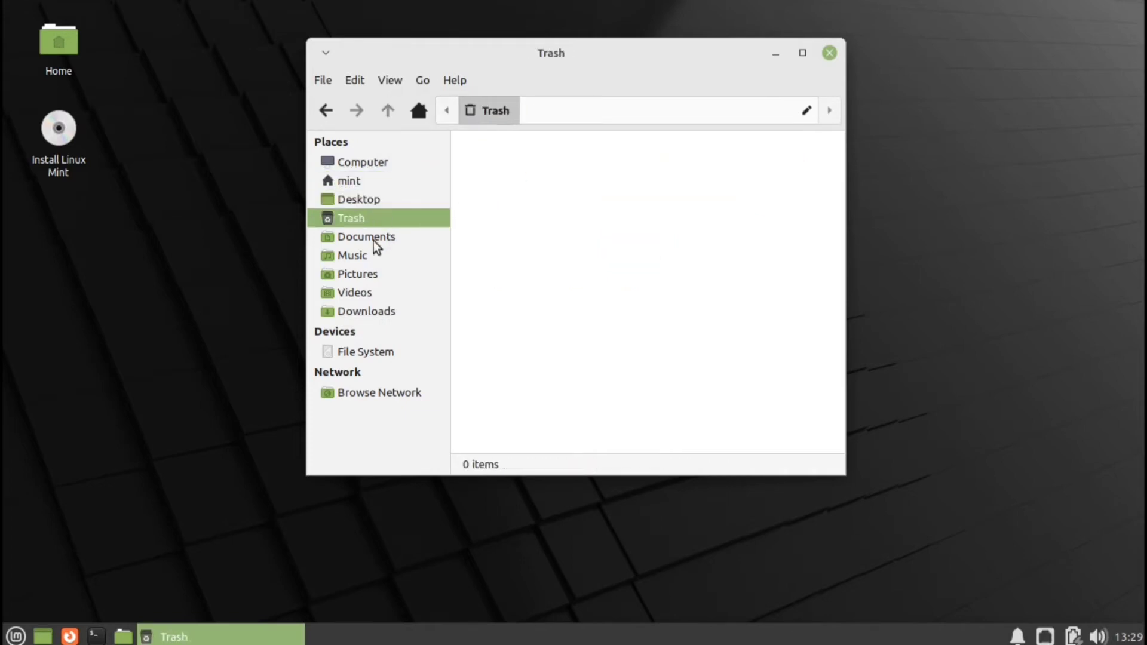
{"action": "left_click", "coordinate": [374, 242]}
{"action": "left_click", "coordinate": [364, 257]}
{"action": "left_click", "coordinate": [361, 272]}
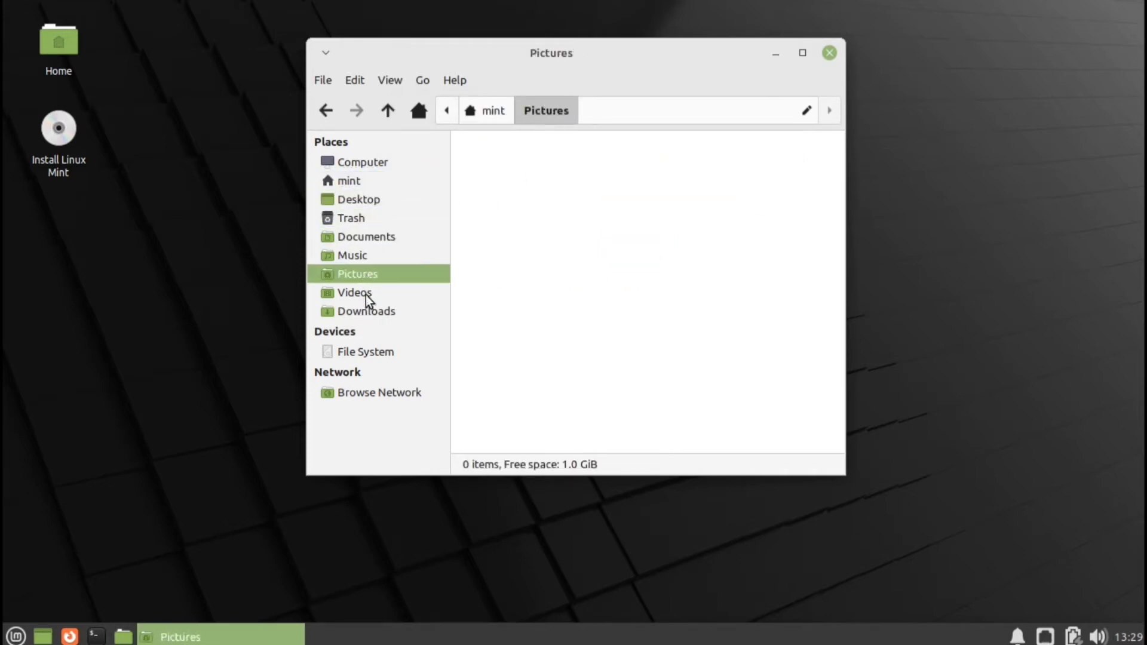
{"action": "left_click", "coordinate": [365, 293]}
{"action": "left_click", "coordinate": [363, 312]}
Browse the File System and Network locations and select the Windows Network shortcut
{"action": "left_click", "coordinate": [356, 352]}
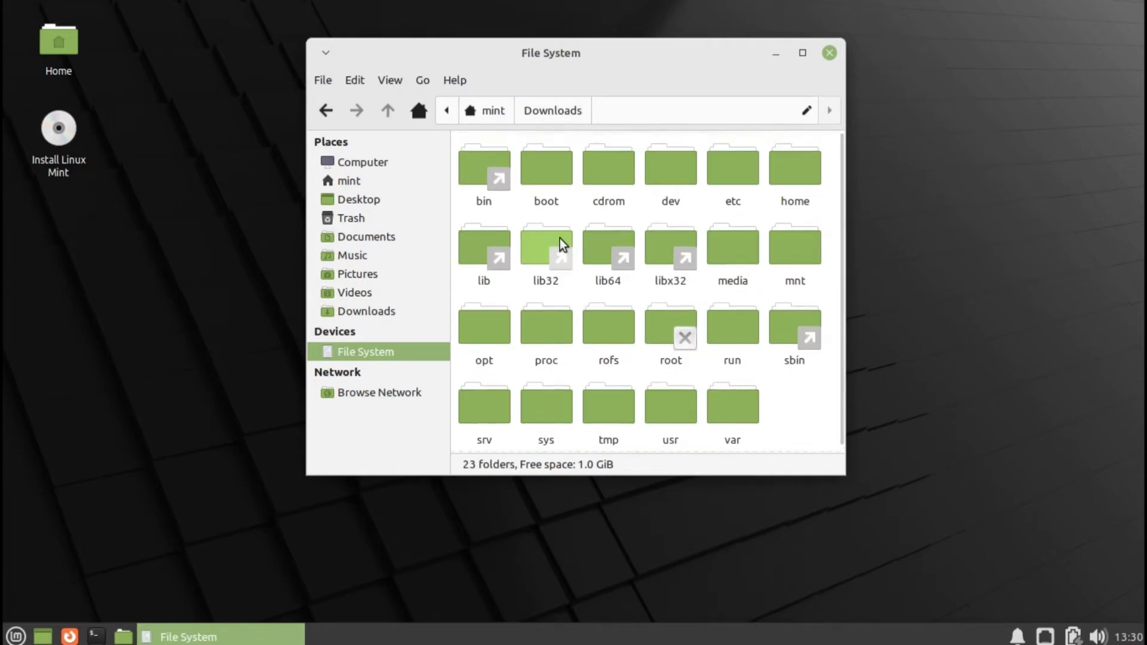
{"action": "left_click", "coordinate": [410, 393]}
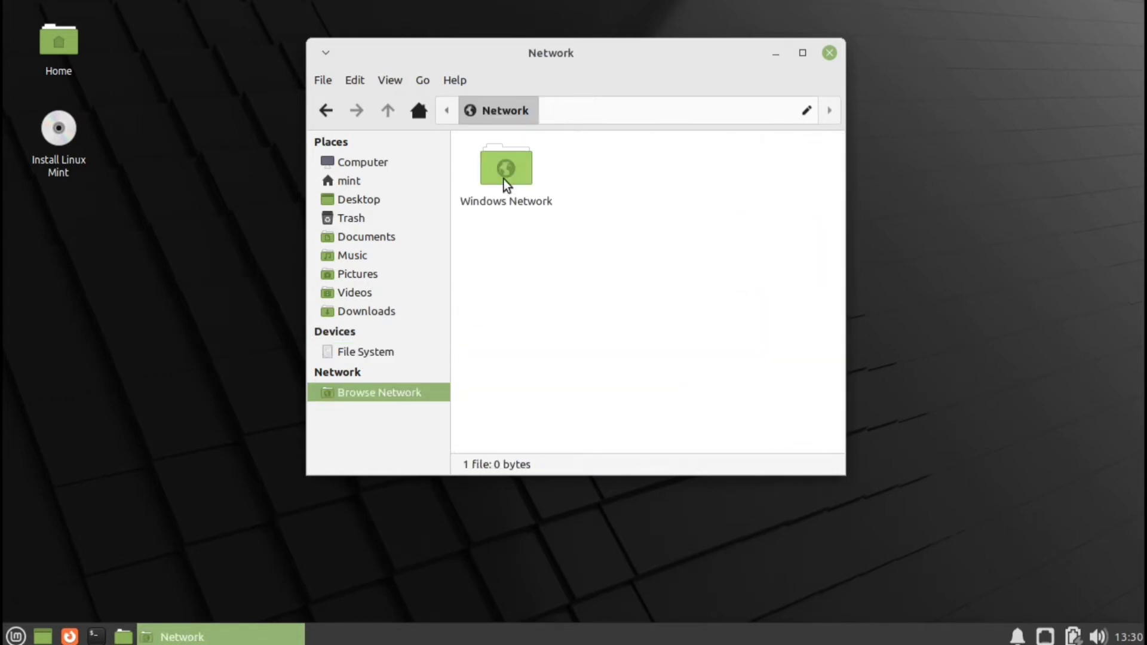
{"action": "left_click", "coordinate": [504, 179]}
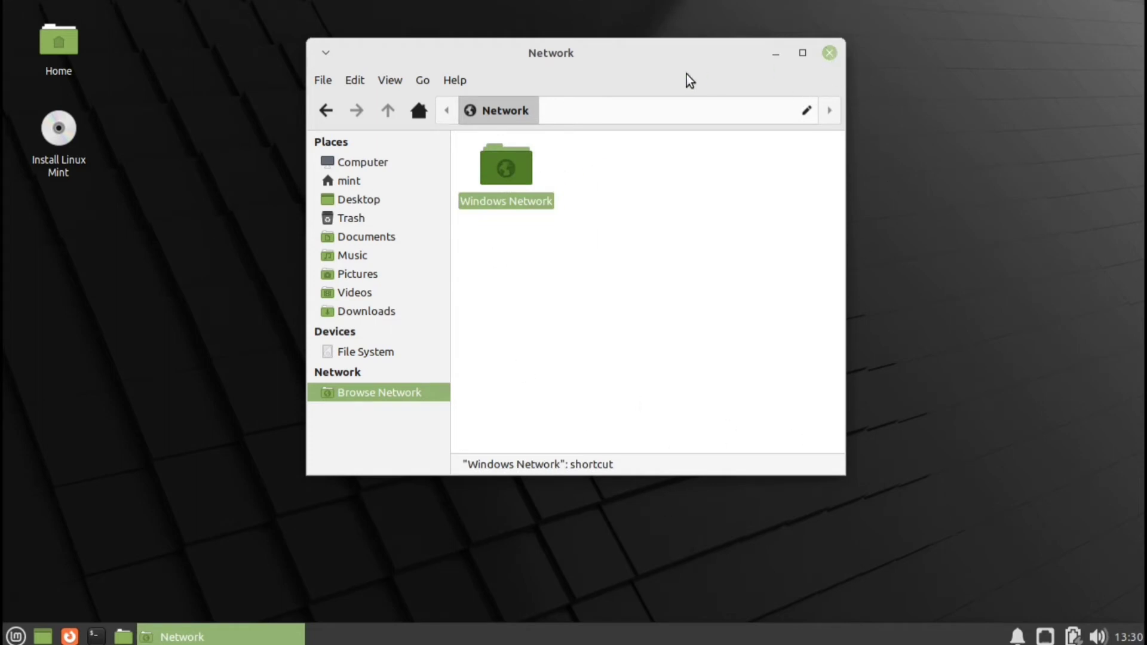
Review the window management options of the file manager window, including moving to another workspace, and close the window
{"action": "left_click", "coordinate": [327, 54]}
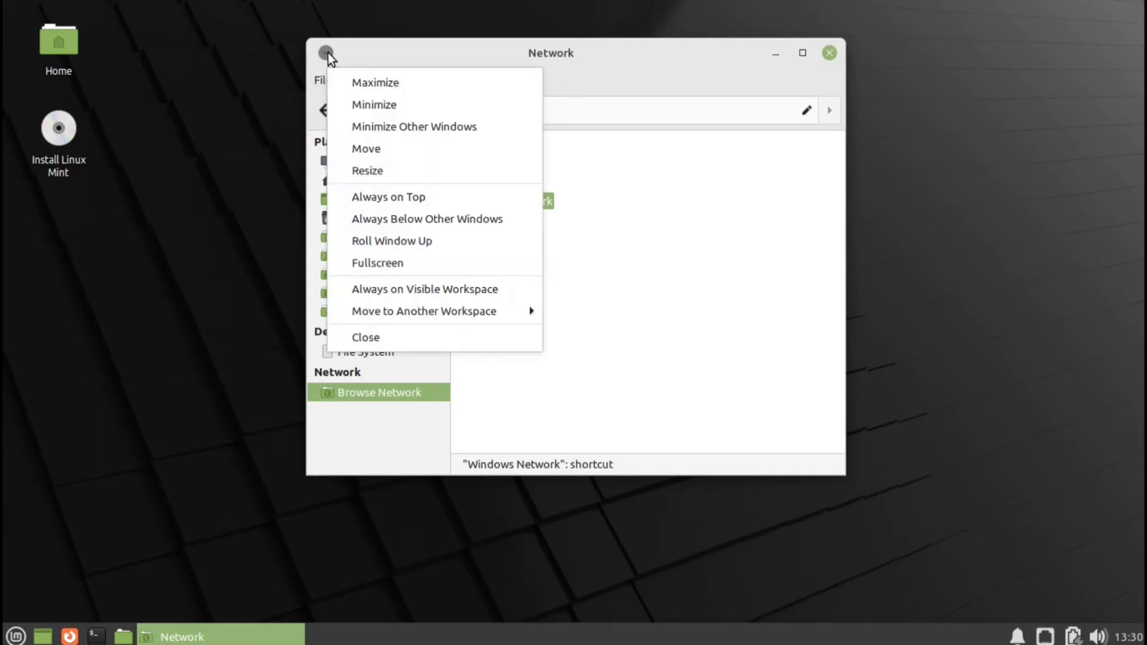
{"action": "left_click", "coordinate": [328, 53]}
{"action": "left_click", "coordinate": [327, 53]}
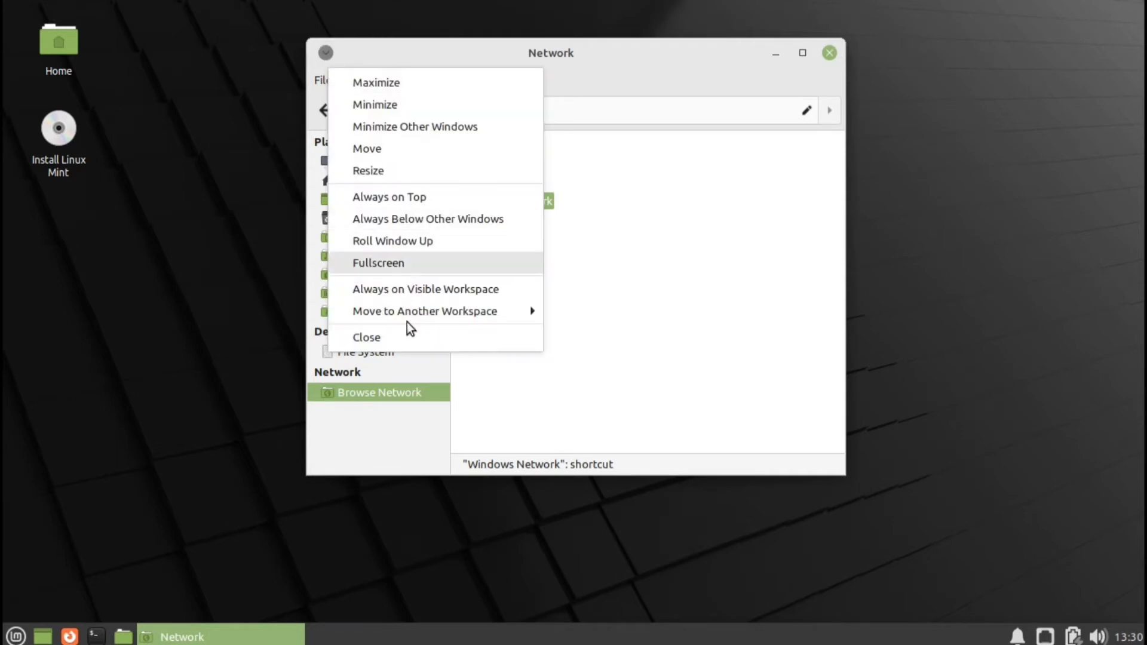
{"action": "mouse_move", "coordinate": [455, 310]}
{"action": "left_click", "coordinate": [746, 266]}
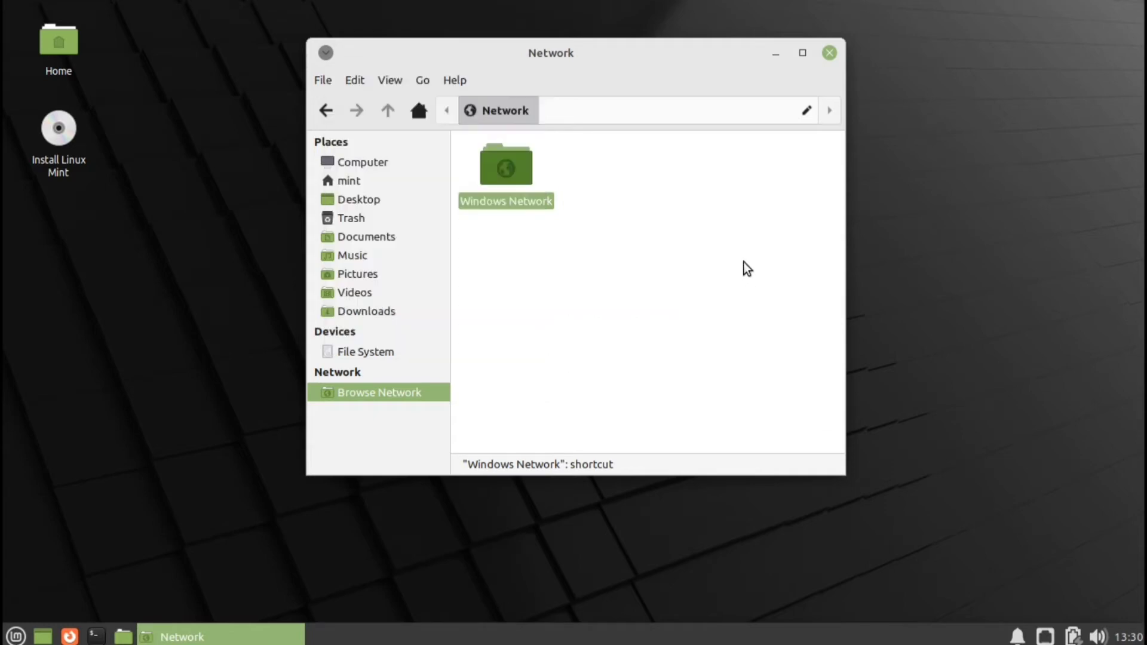
{"action": "left_click", "coordinate": [830, 54]}
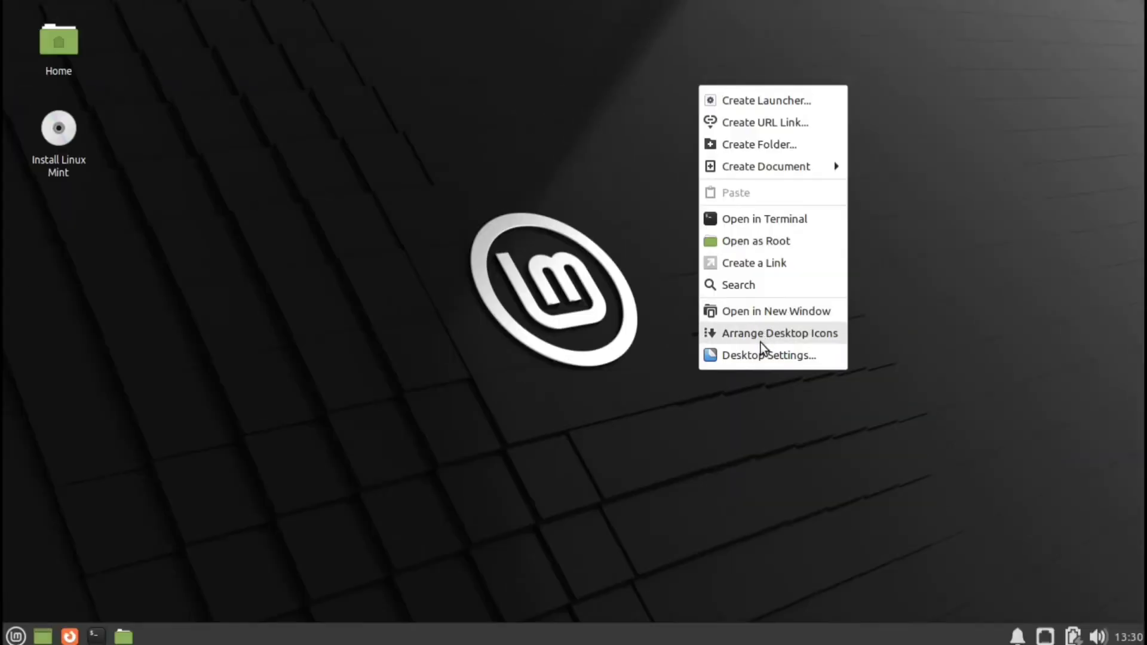
Open the desktop settings, set una_mo_pink_dream.jpg as the wallpaper and view it with the settings window temporarily minimized
{"action": "left_click", "coordinate": [765, 354]}
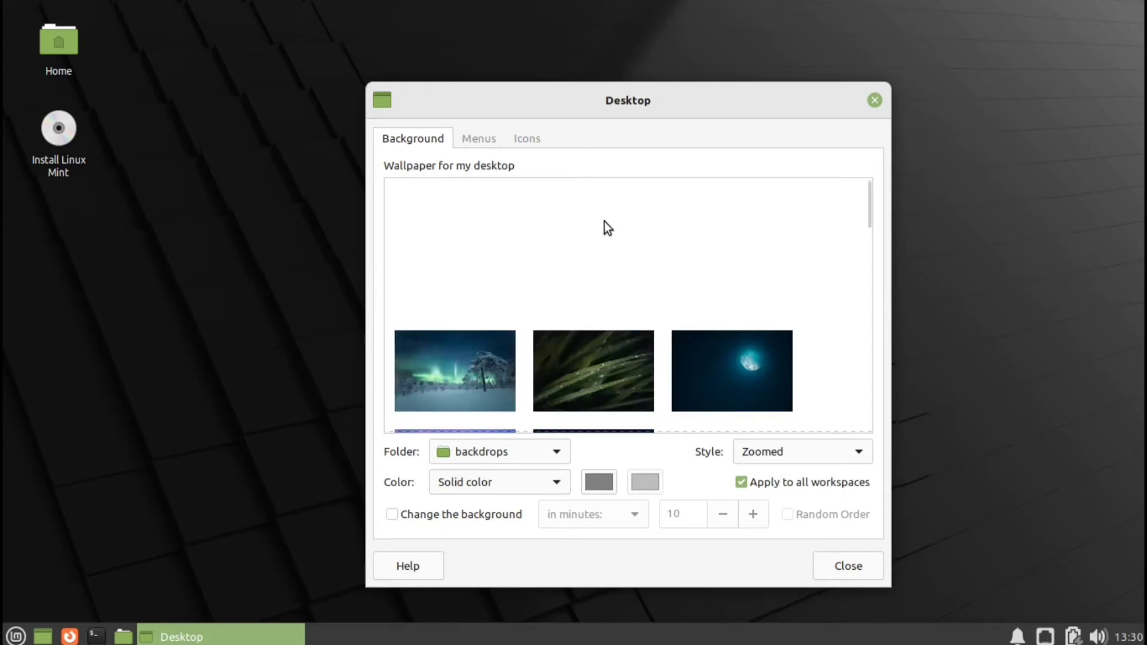
{"action": "left_click", "coordinate": [454, 368]}
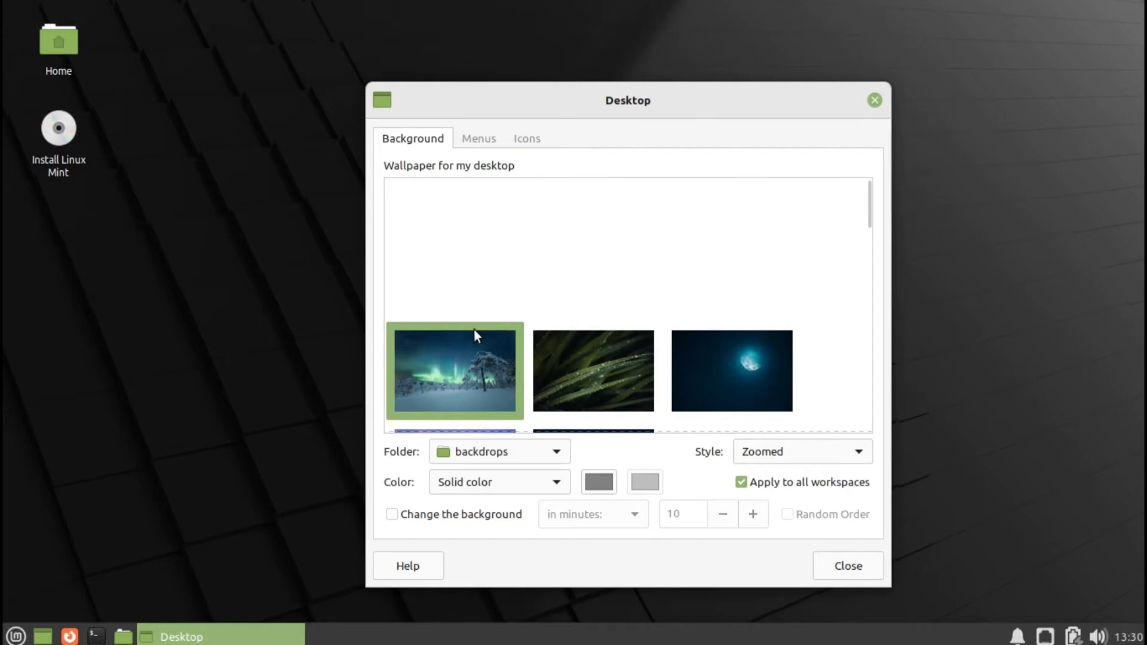
{"action": "scroll", "coordinate": [485, 324], "scroll_direction": "down", "scroll_amount": 10}
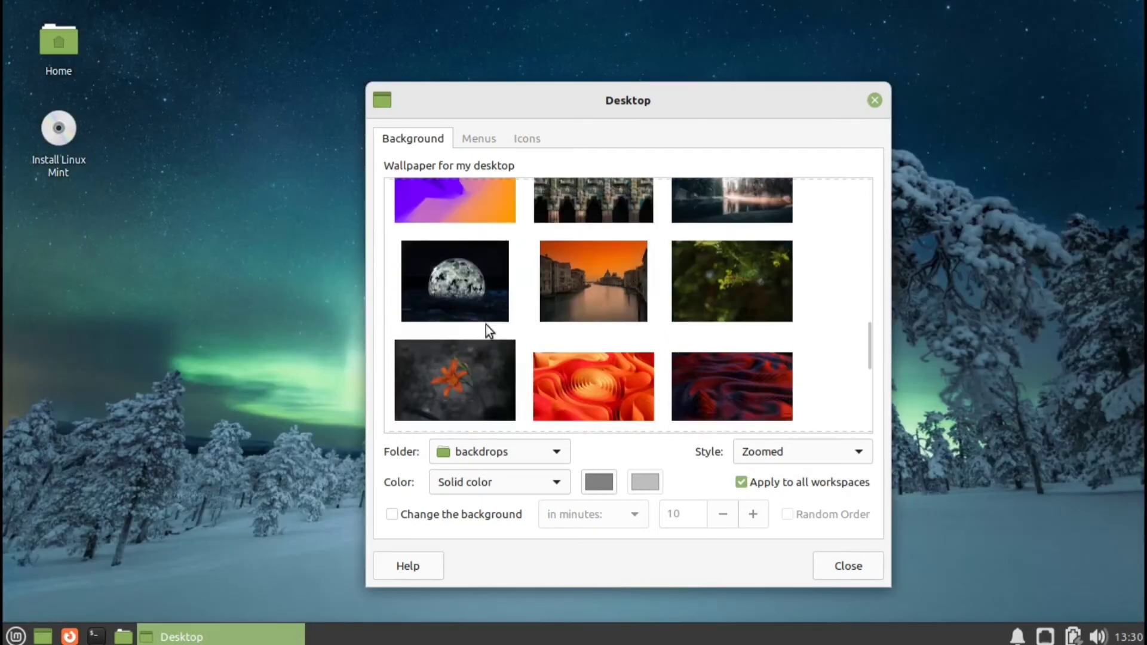
{"action": "scroll", "coordinate": [469, 314], "scroll_direction": "down", "scroll_amount": 4}
{"action": "left_click", "coordinate": [471, 293]}
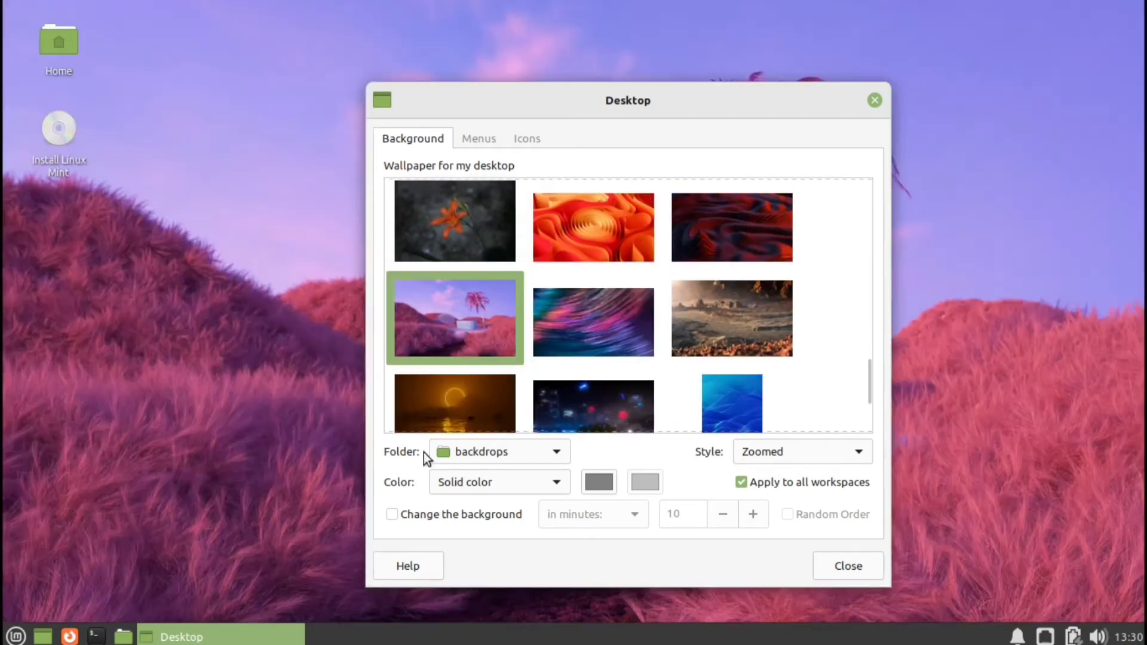
{"action": "left_click", "coordinate": [258, 637]}
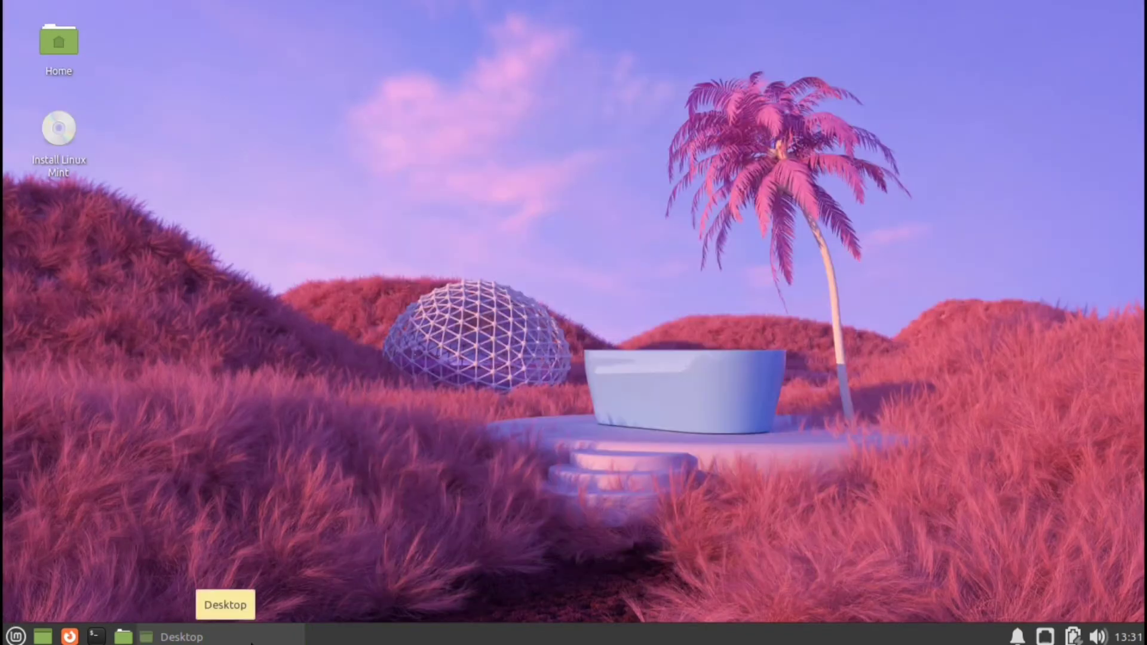
{"action": "left_click", "coordinate": [251, 639]}
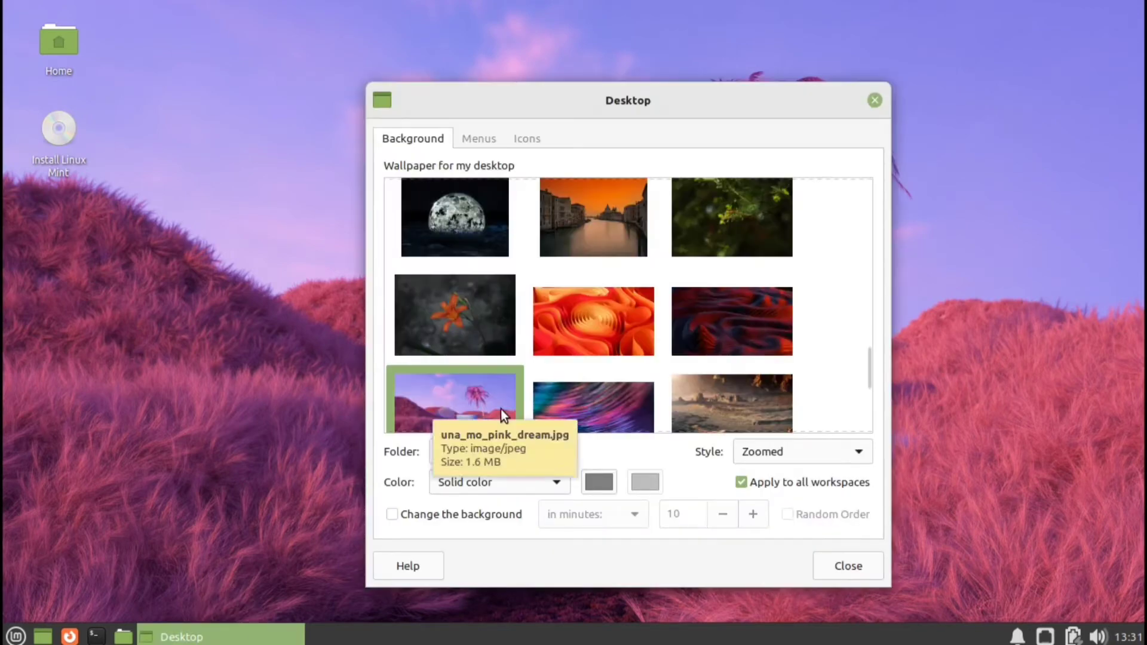
Enable automatic background changing with the interval set to 1 in seconds
{"action": "scroll", "coordinate": [679, 306], "scroll_direction": "up", "scroll_amount": 2}
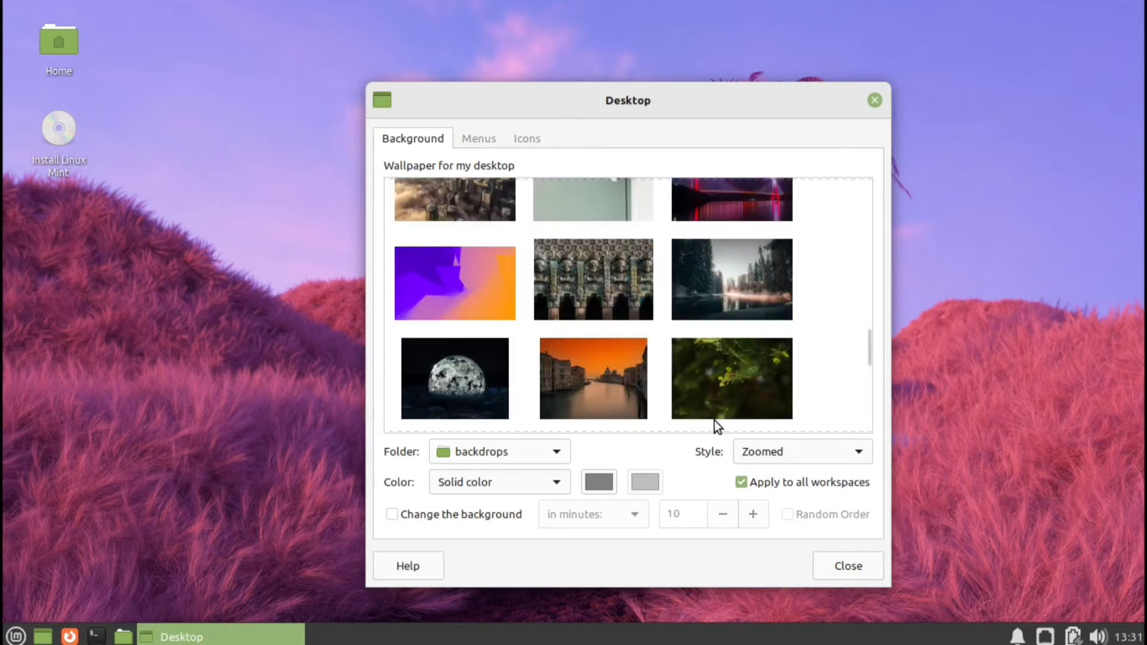
{"action": "scroll", "coordinate": [710, 421], "scroll_direction": "up", "scroll_amount": 2}
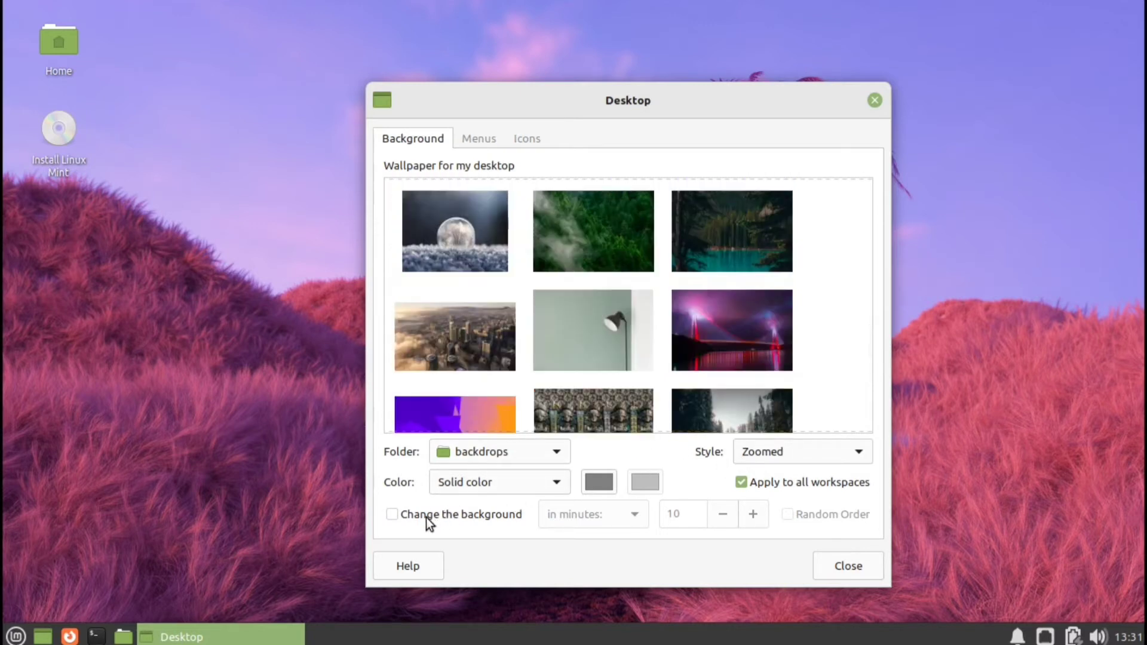
{"action": "left_click", "coordinate": [425, 517]}
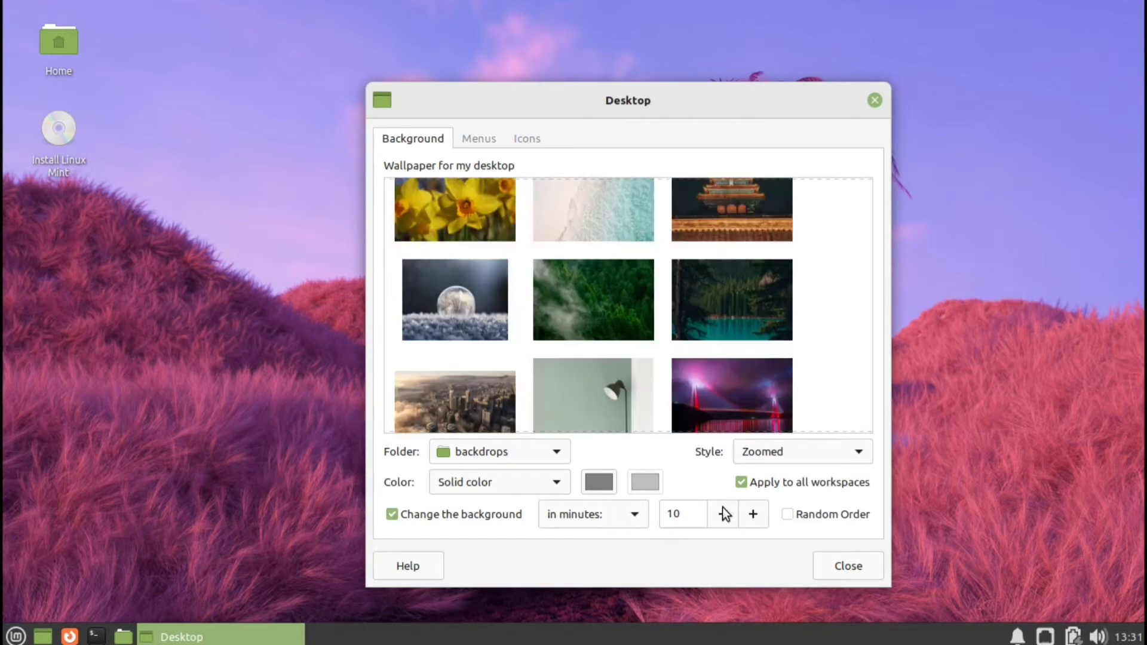
{"action": "left_click", "coordinate": [723, 509]}
{"action": "left_click", "coordinate": [723, 513]}
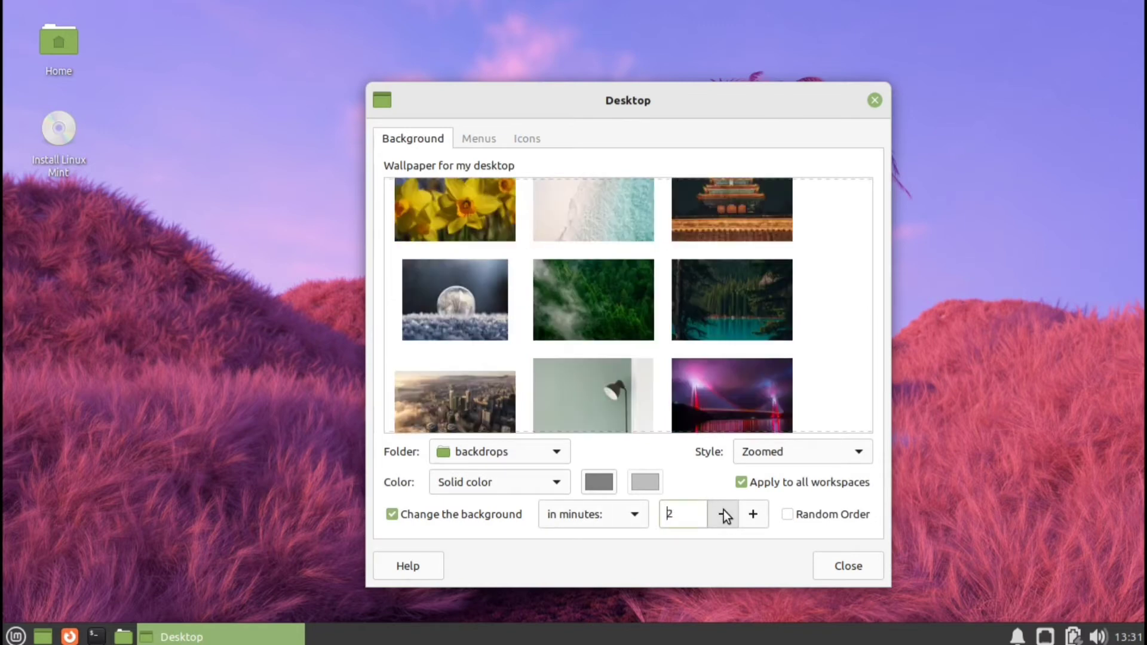
{"action": "left_click", "coordinate": [605, 517]}
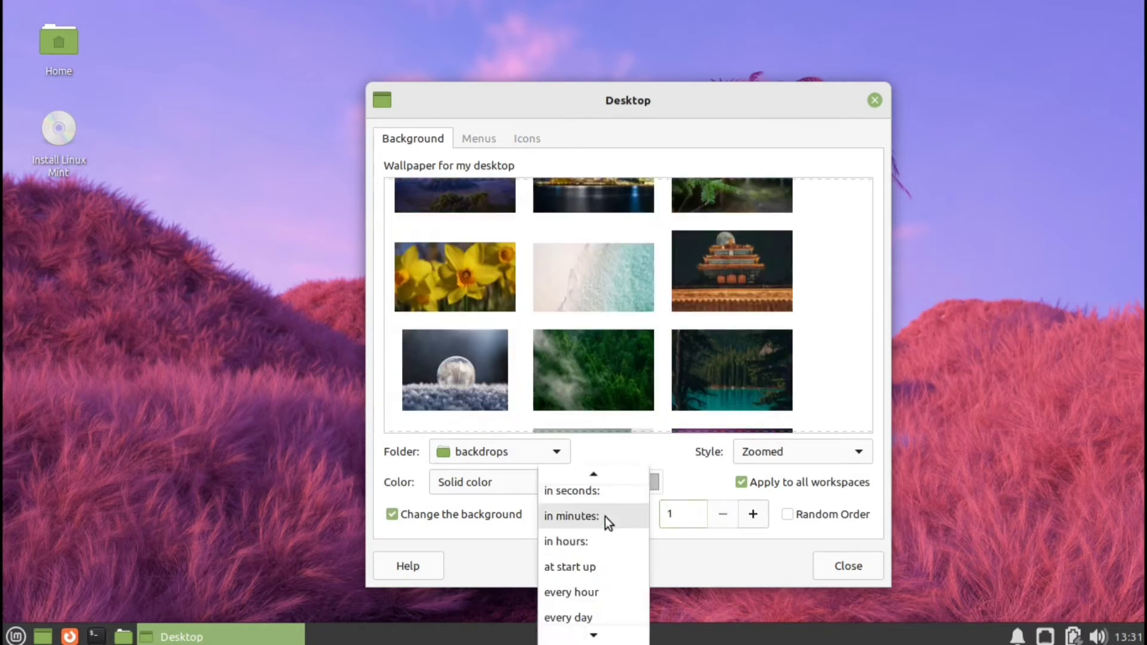
{"action": "left_click", "coordinate": [597, 493]}
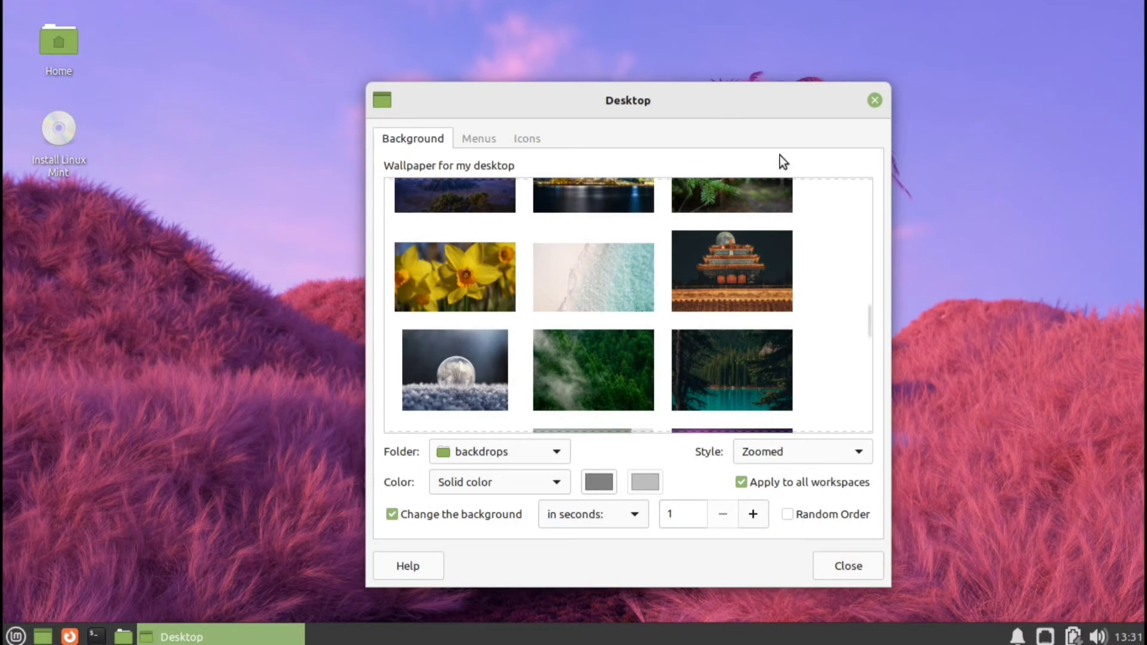
Review the desktop's menu settings, view the changing wallpaper on the bare desktop and show the icon settings
{"action": "left_click", "coordinate": [496, 147]}
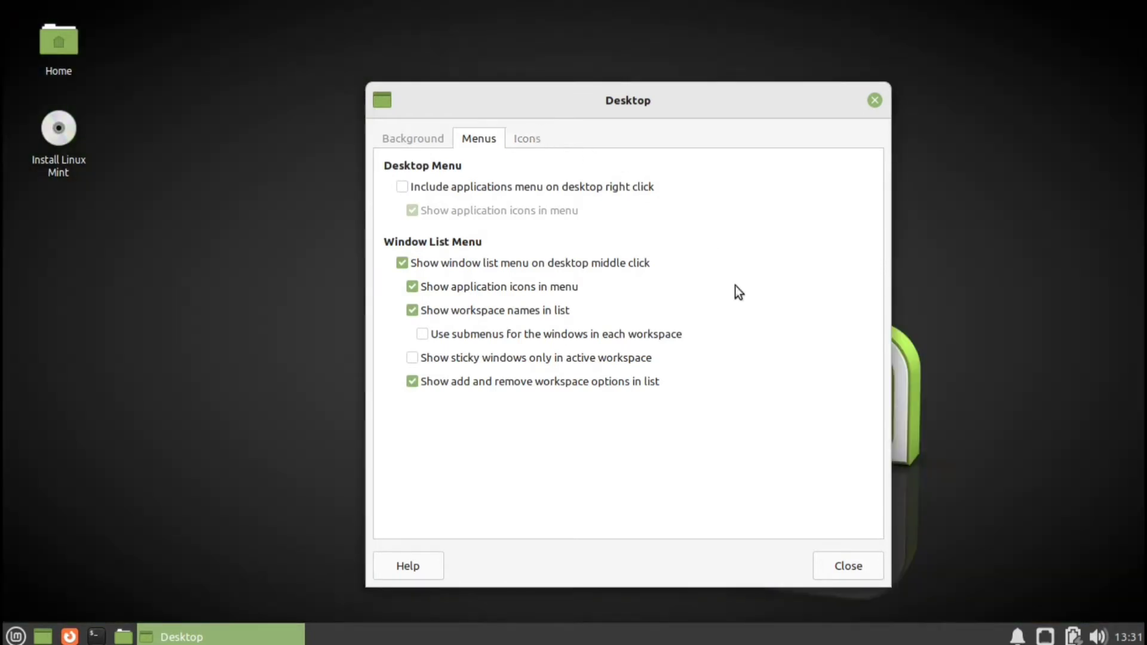
{"action": "left_click", "coordinate": [218, 636]}
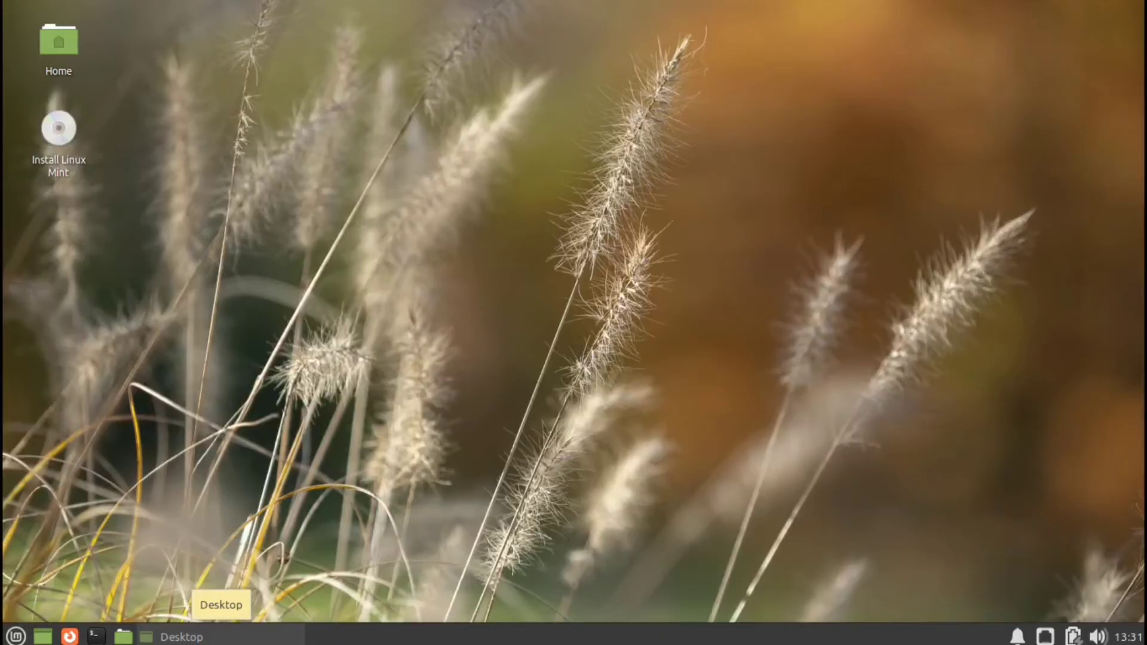
{"action": "left_click", "coordinate": [180, 637]}
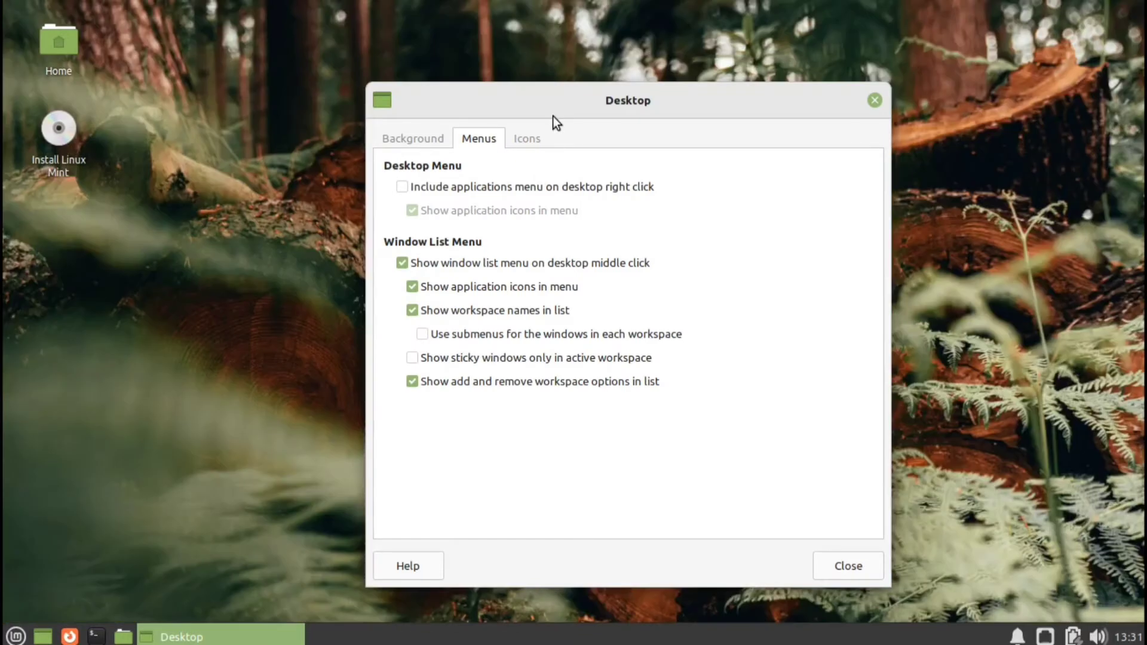
{"action": "left_click", "coordinate": [518, 143]}
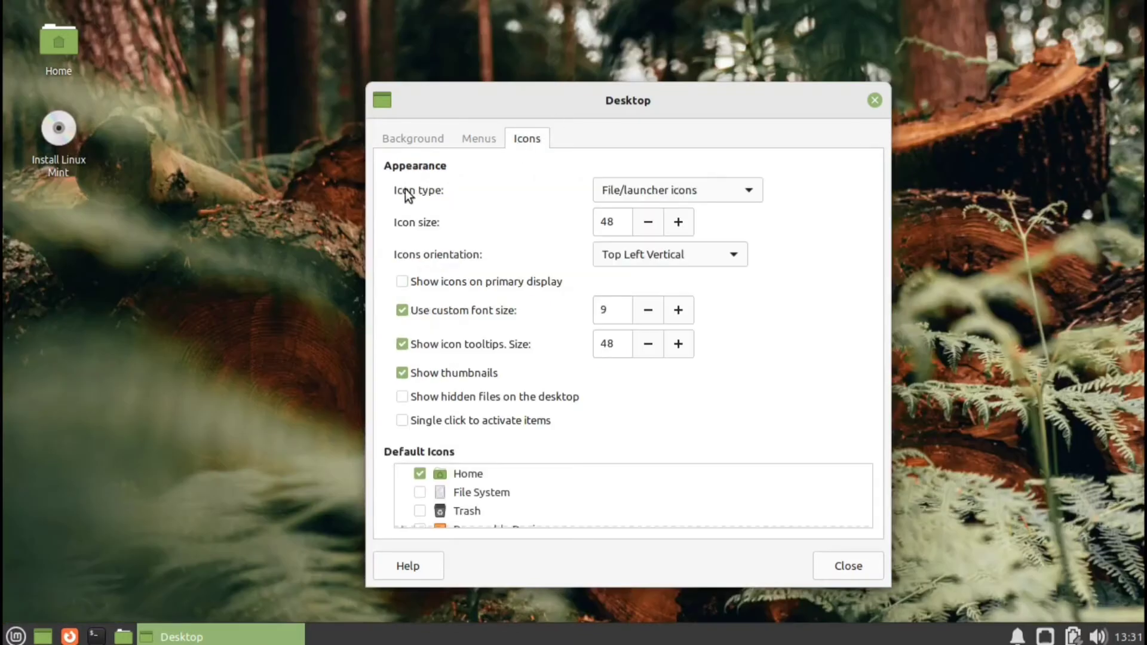
Set the desktop icon type to None and restore it to File/launcher icons
{"action": "left_click", "coordinate": [638, 190]}
{"action": "left_click", "coordinate": [658, 143]}
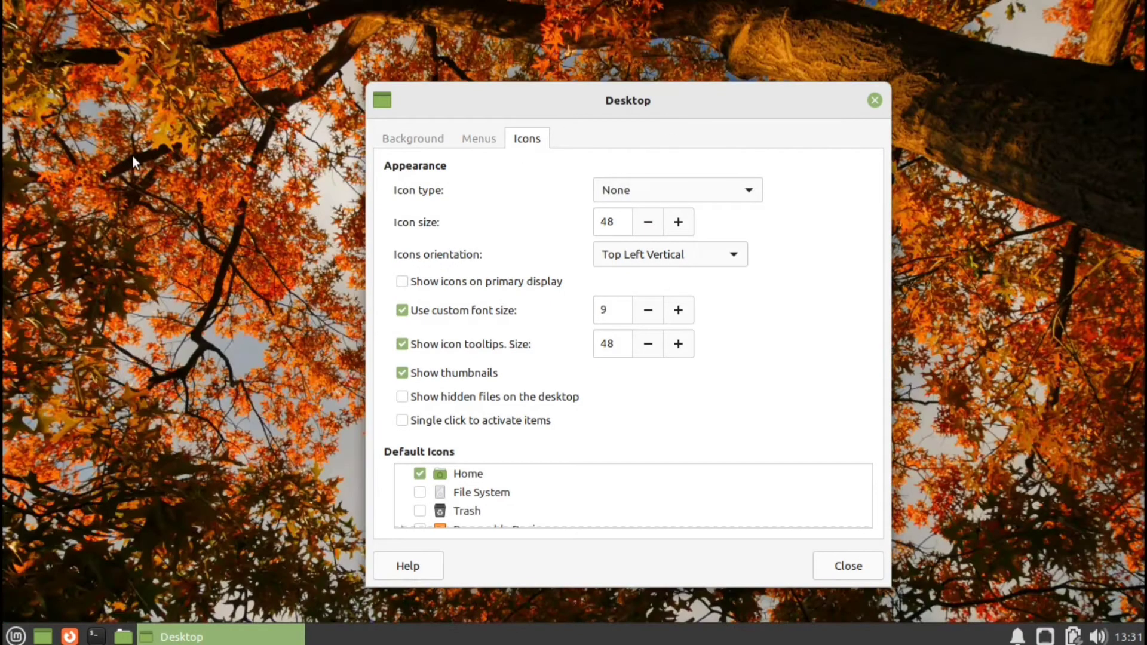
{"action": "left_click", "coordinate": [610, 191]}
{"action": "left_click", "coordinate": [636, 246]}
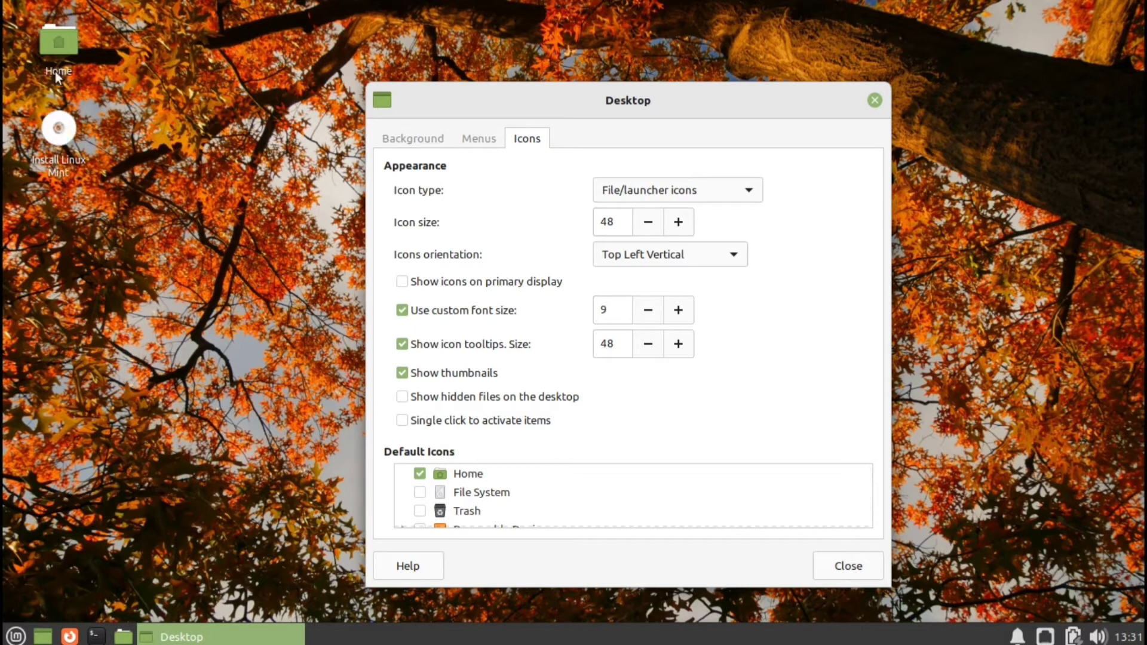
Hide and show the Home default icon again, and enable the File System and Trash icons on the desktop
{"action": "left_click", "coordinate": [420, 473]}
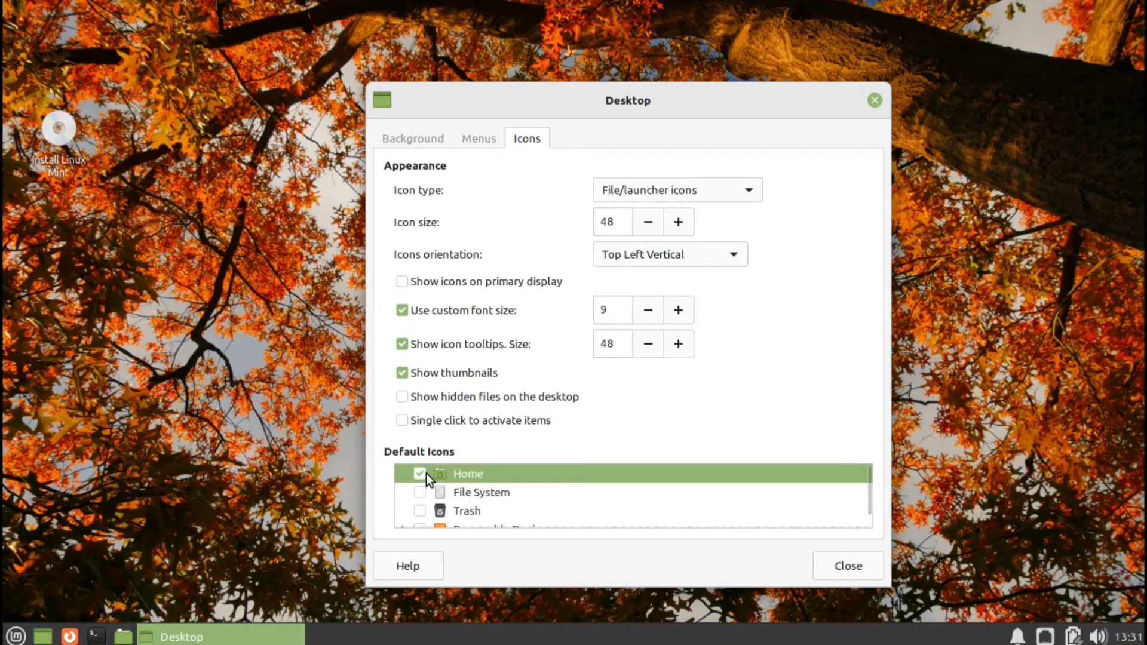
{"action": "scroll", "coordinate": [472, 474], "scroll_direction": "down", "scroll_amount": 1}
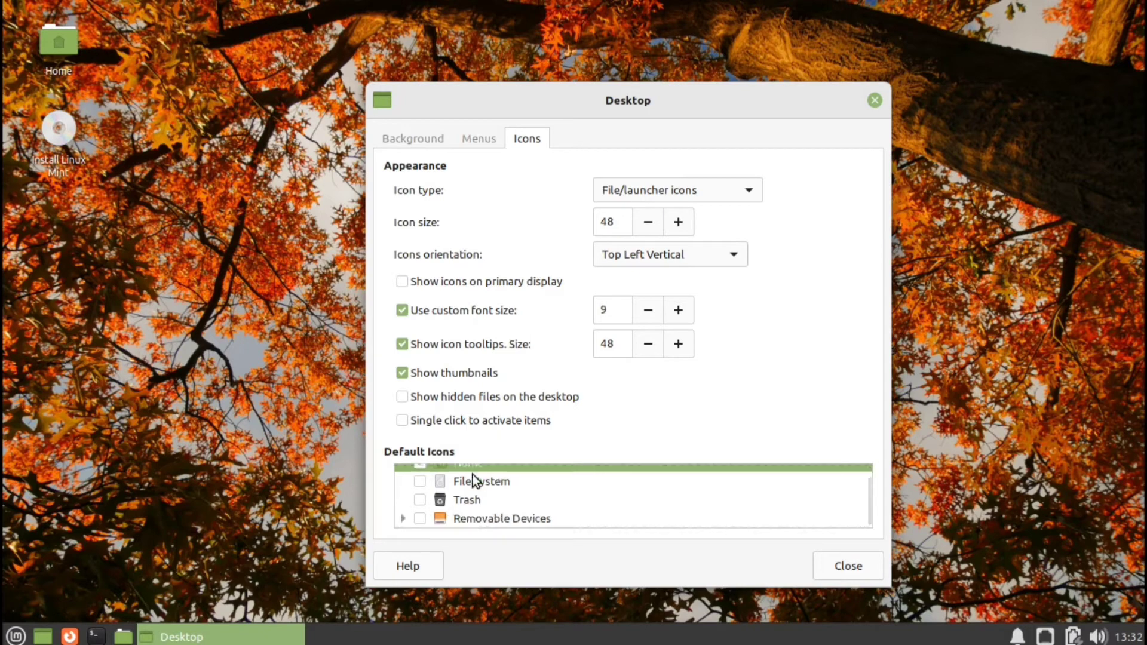
{"action": "left_click", "coordinate": [417, 478]}
{"action": "scroll", "coordinate": [415, 475], "scroll_direction": "up", "scroll_amount": 1}
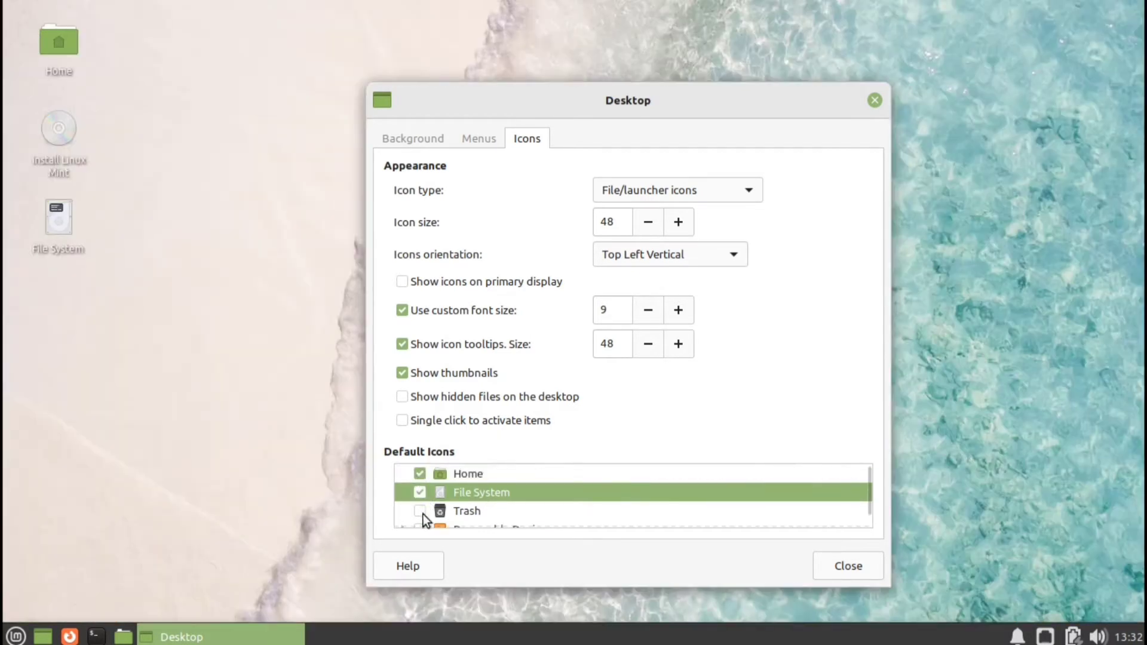
{"action": "left_click", "coordinate": [420, 510]}
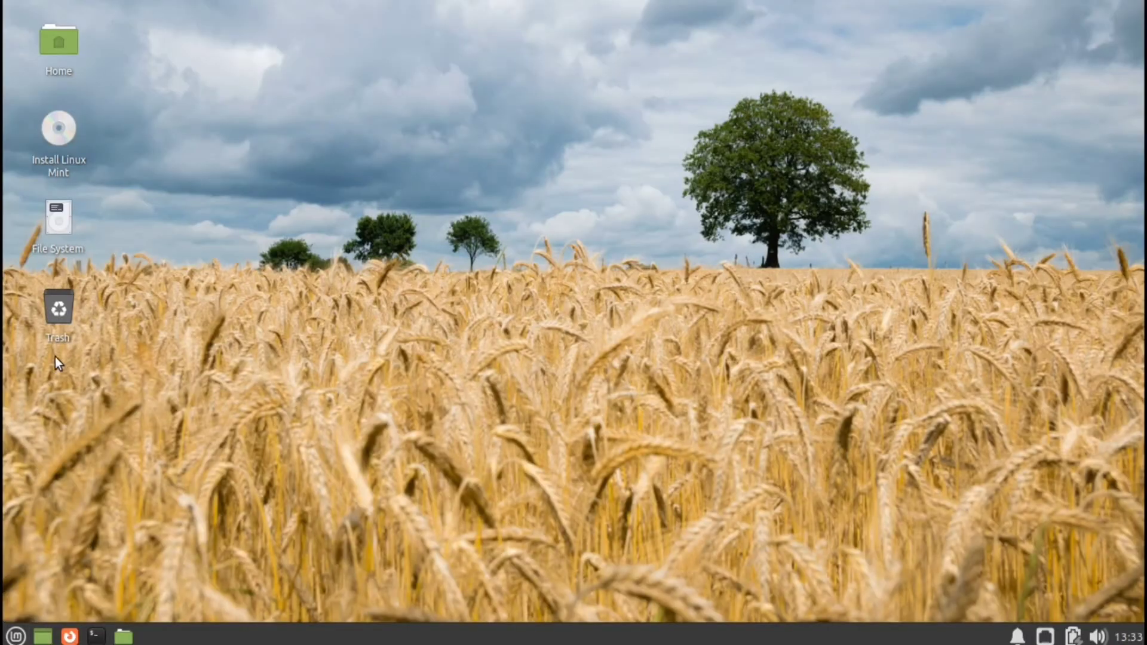
Open the Display settings from the system settings and move their window to the middle of the desktop
{"action": "left_click", "coordinate": [16, 636]}
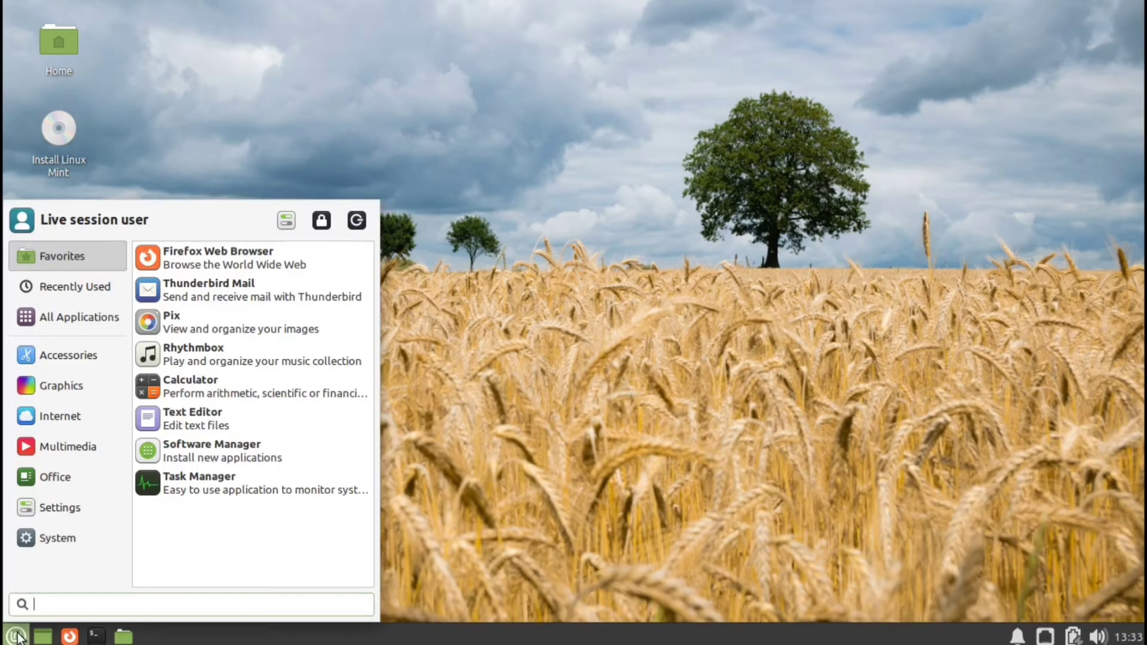
{"action": "left_click", "coordinate": [287, 220]}
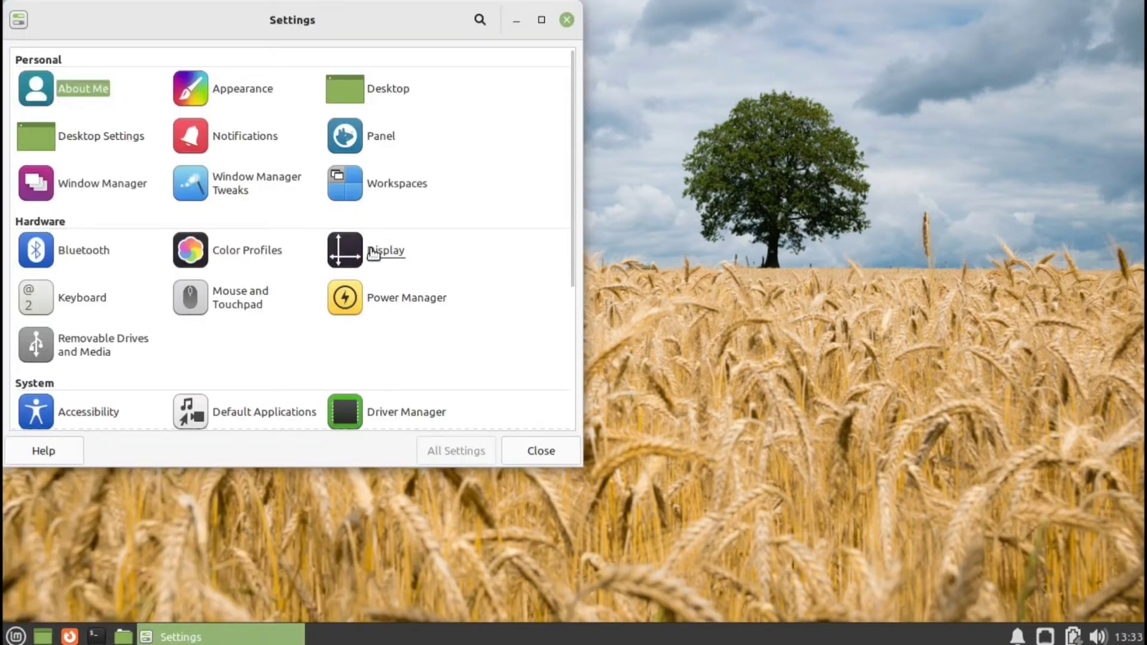
{"action": "left_click", "coordinate": [373, 251]}
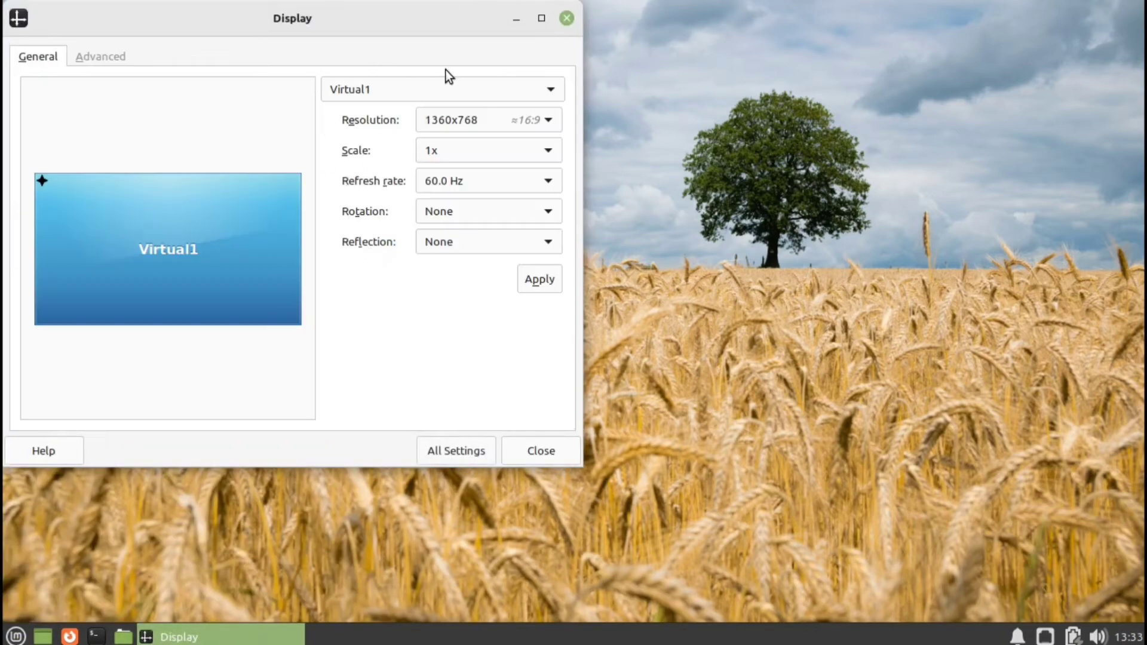
{"action": "left_click_drag", "start_coordinate": [366, 24], "coordinate": [682, 34]}
Set the display resolution to 1024x768 and restore it to 1360x768
{"action": "left_click", "coordinate": [826, 137]}
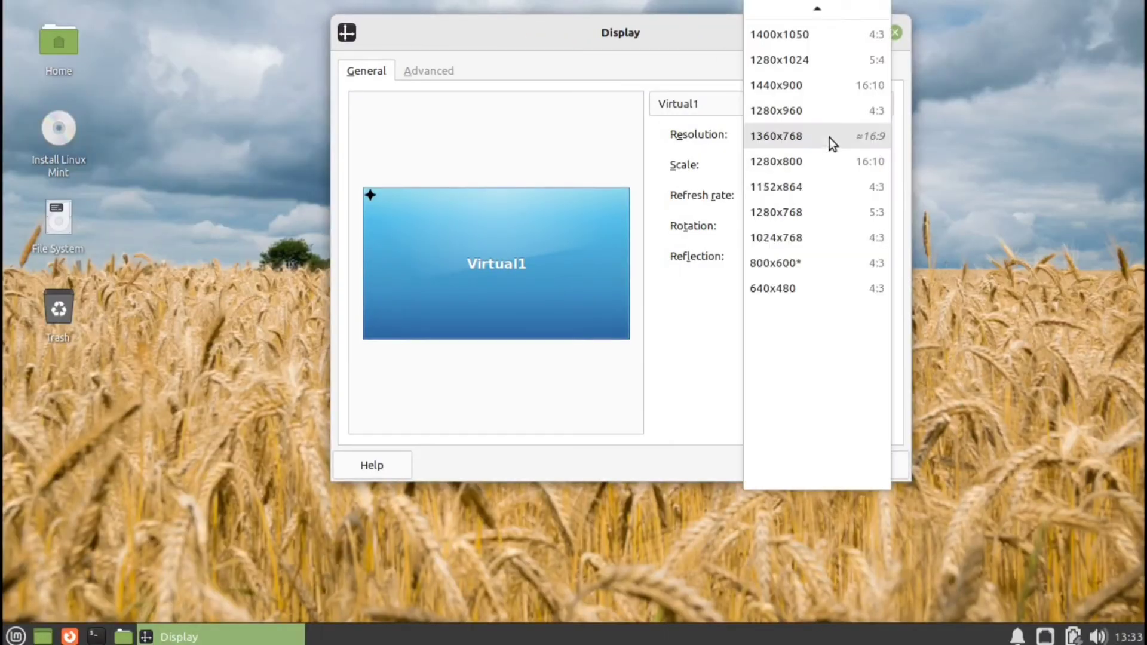
{"action": "left_click", "coordinate": [802, 221]}
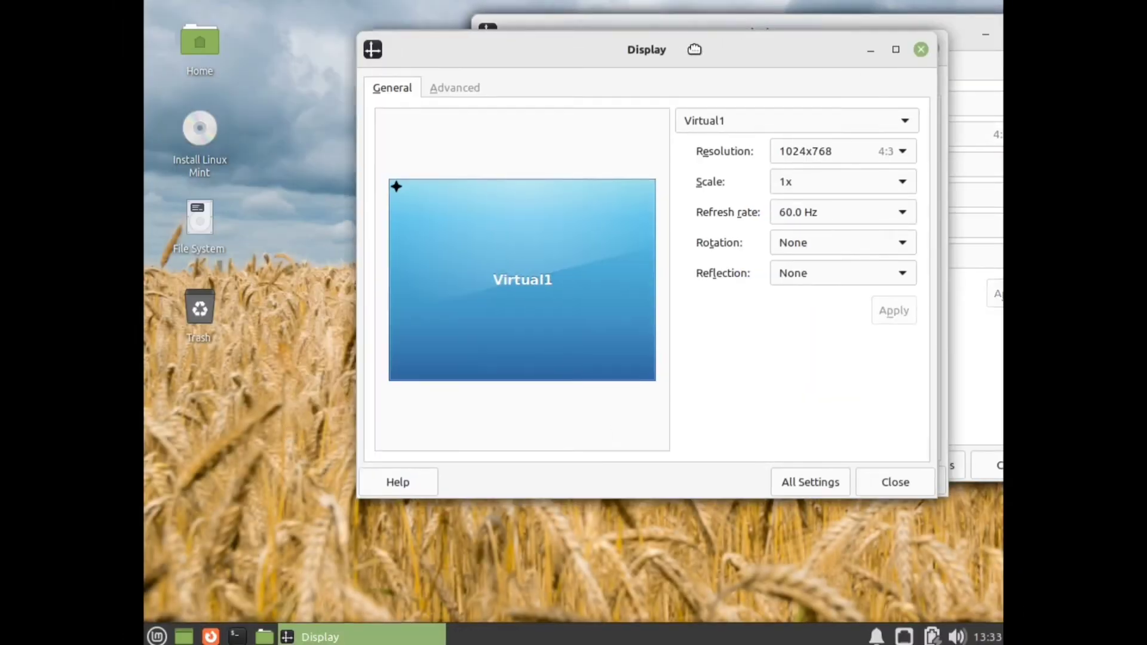
{"action": "left_click", "coordinate": [813, 151]}
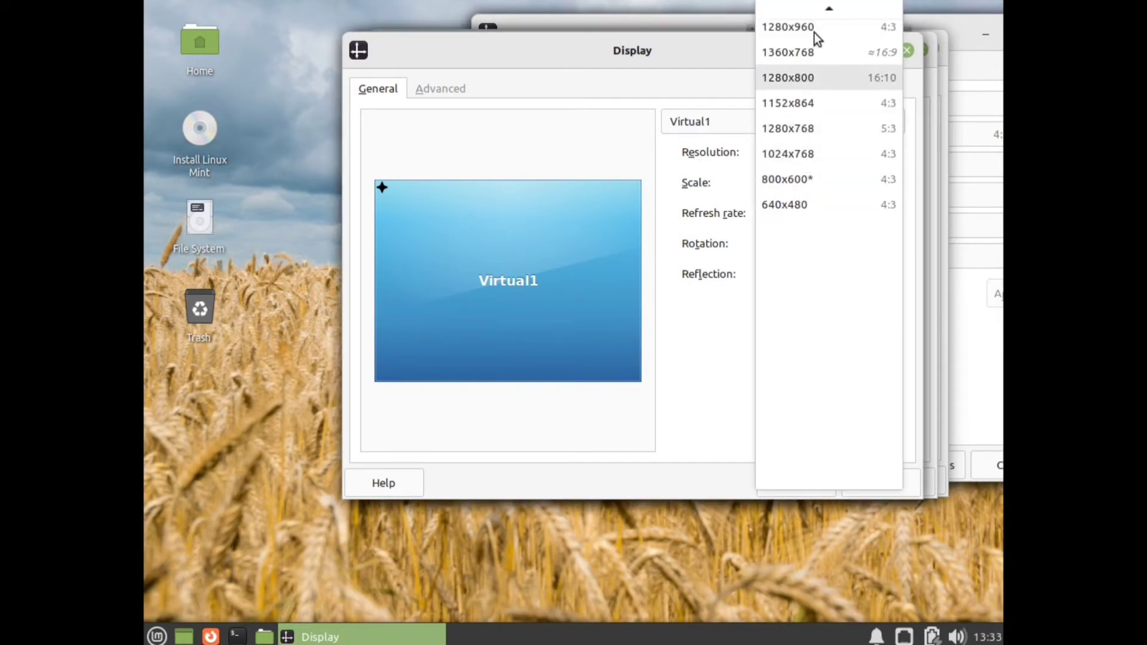
{"action": "left_click", "coordinate": [799, 53]}
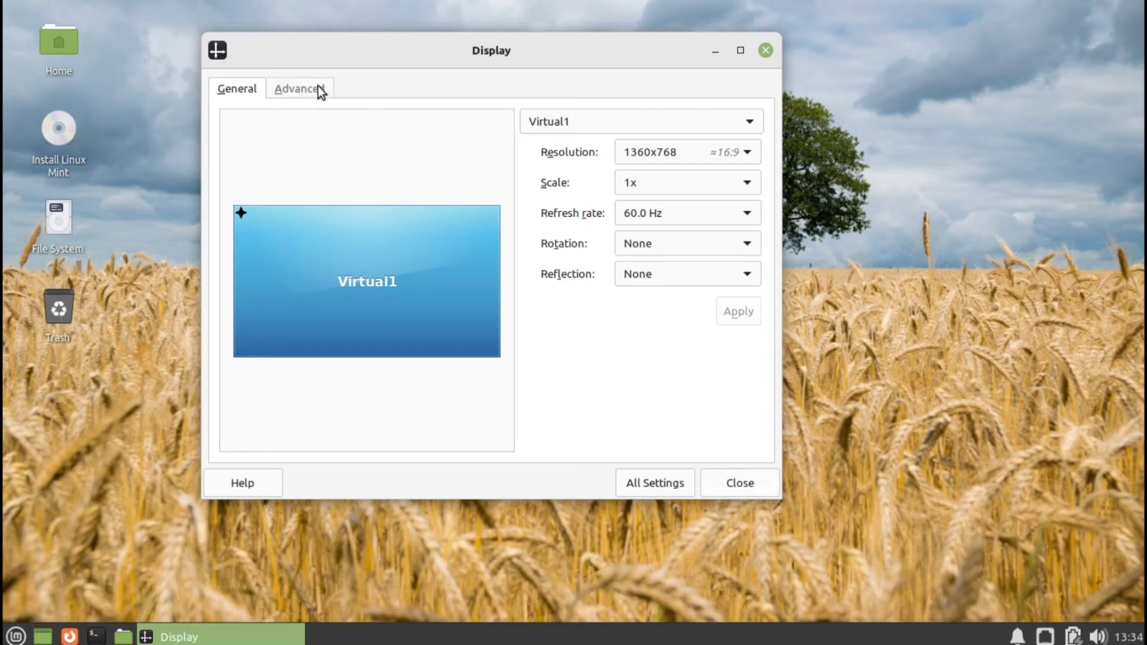
Examine the display's output, scale, rotation and advanced profile options, and close the Display settings
{"action": "left_click", "coordinate": [693, 123]}
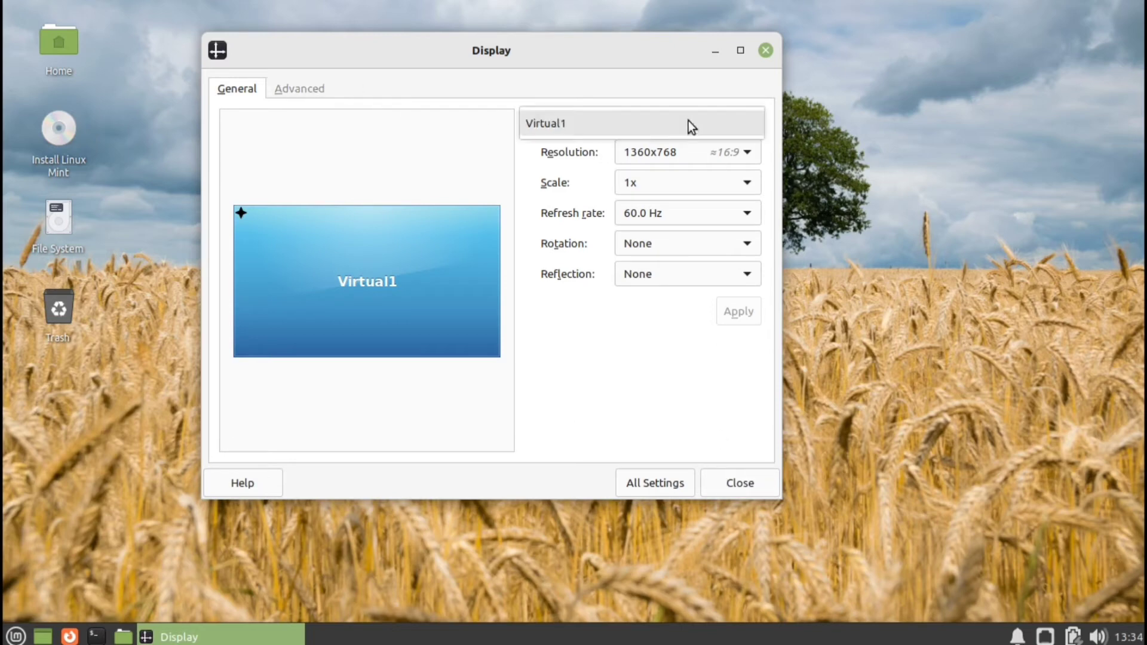
{"action": "left_click", "coordinate": [558, 126]}
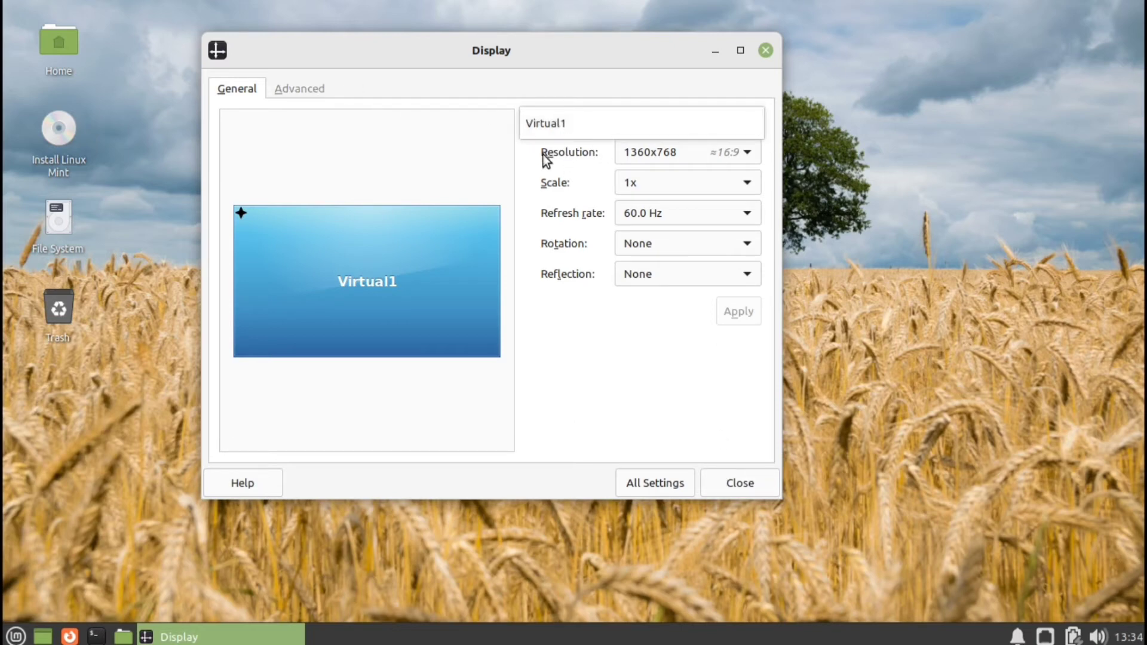
{"action": "left_click", "coordinate": [661, 182]}
{"action": "left_click", "coordinate": [562, 184]}
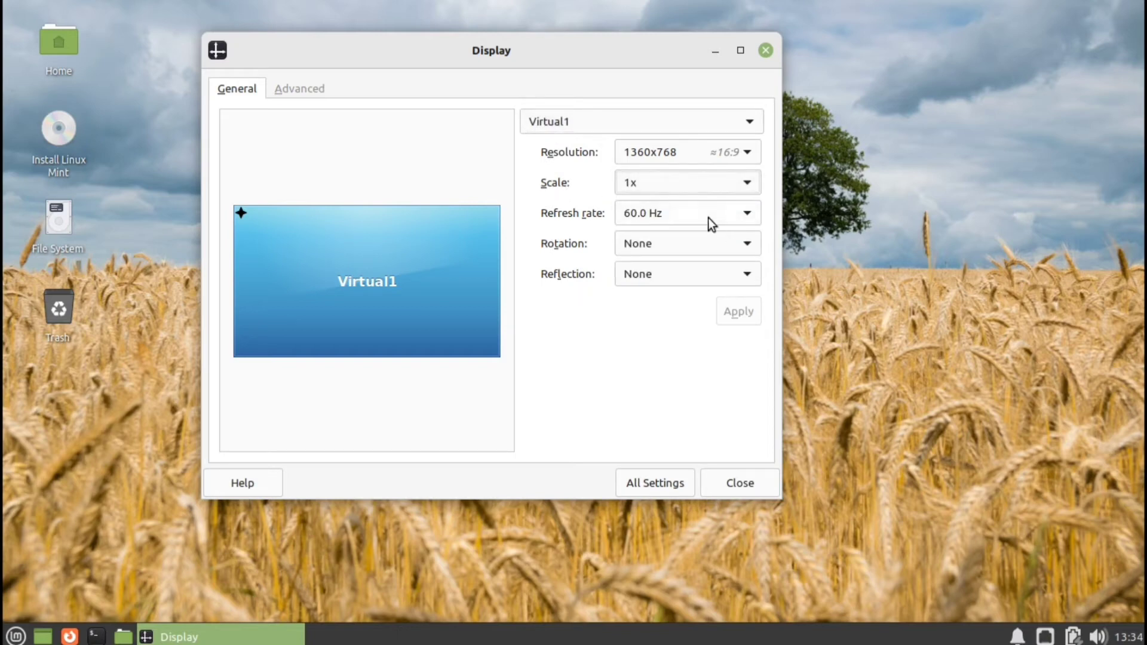
{"action": "left_click", "coordinate": [650, 246]}
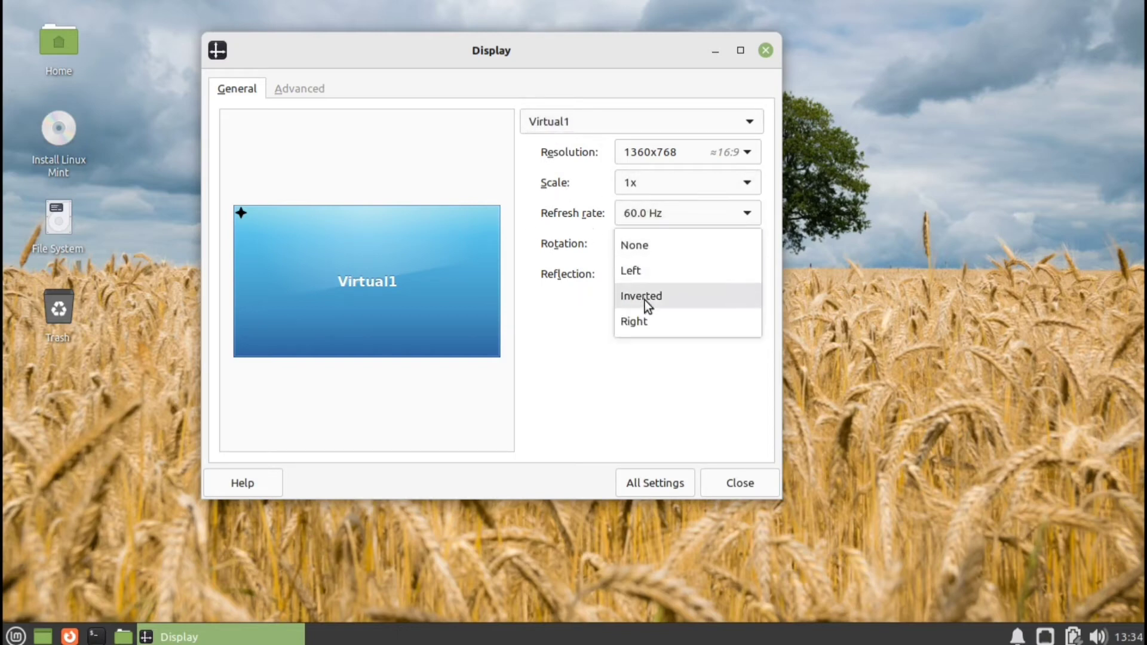
{"action": "left_click", "coordinate": [591, 287]}
{"action": "left_click", "coordinate": [314, 84]}
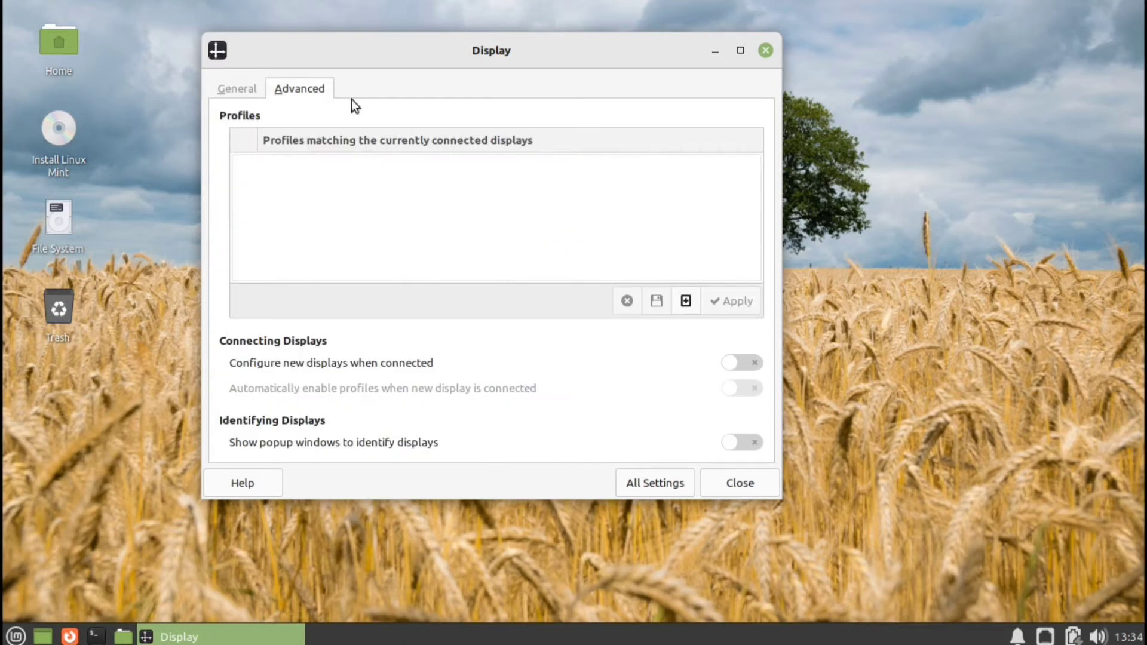
{"action": "left_click", "coordinate": [736, 481]}
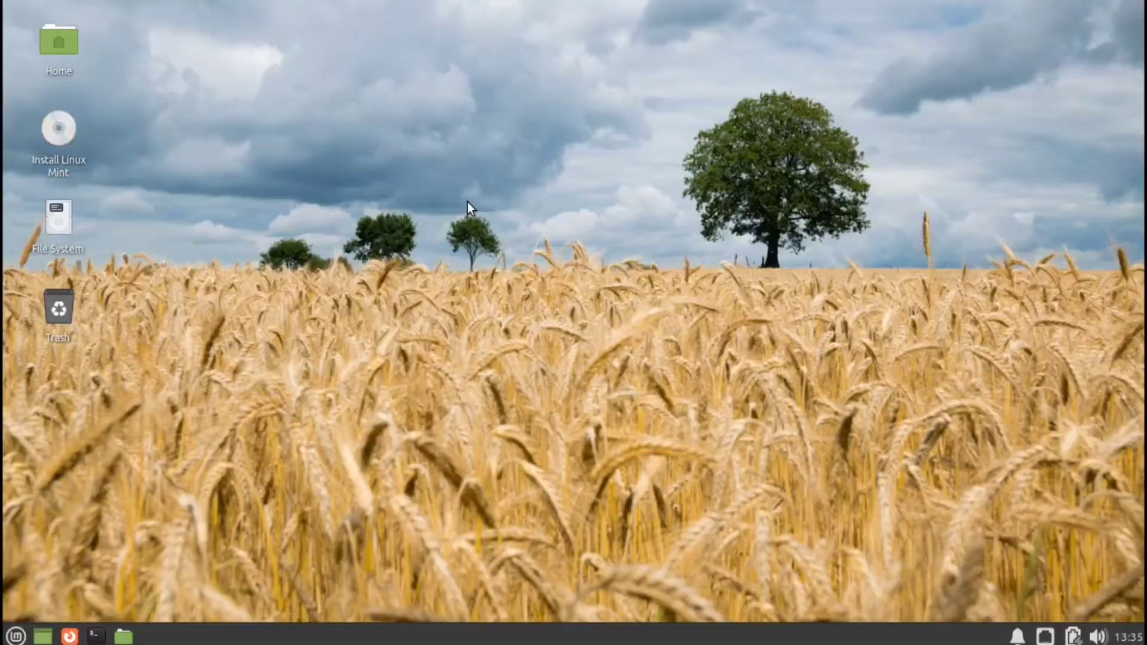
View the desktop's options for creating items, including the Create New File dialog, and cancel without creating anything
{"action": "right_click", "coordinate": [467, 202]}
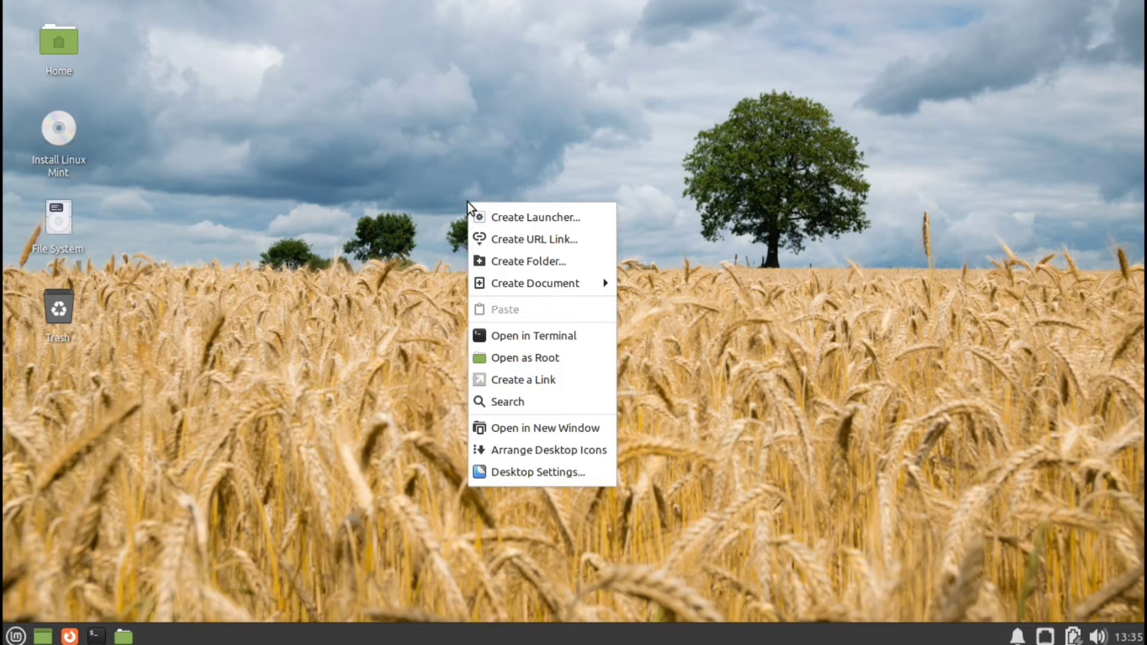
{"action": "left_click", "coordinate": [504, 250]}
{"action": "left_click", "coordinate": [575, 359]}
{"action": "right_click", "coordinate": [511, 131]}
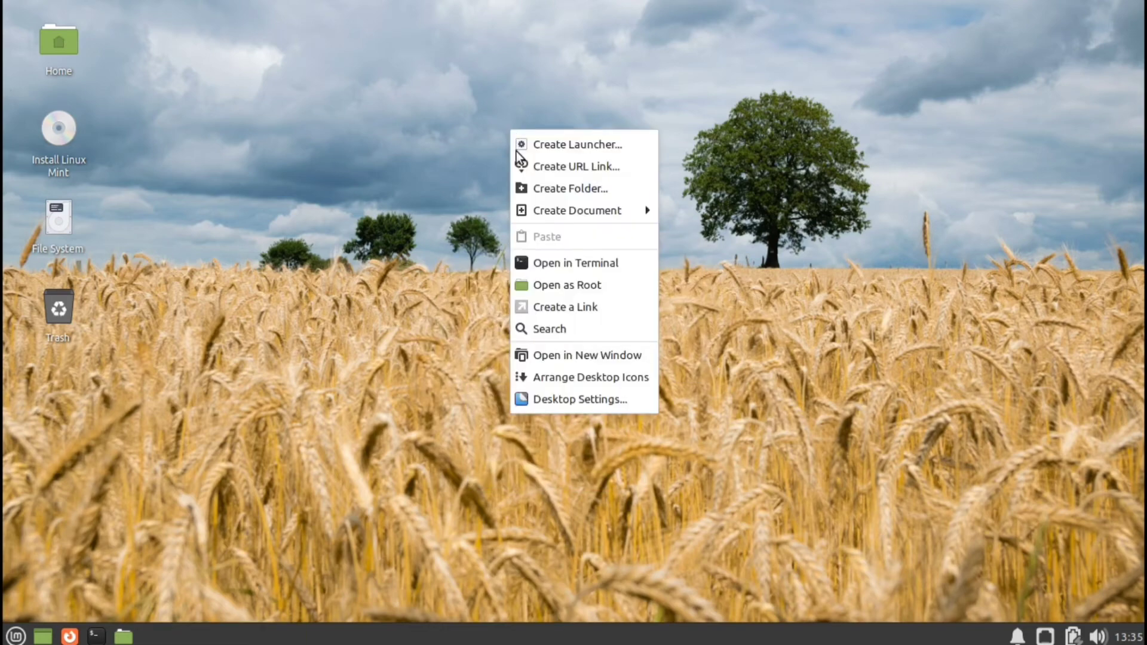
{"action": "mouse_move", "coordinate": [558, 219]}
{"action": "left_click", "coordinate": [743, 237]}
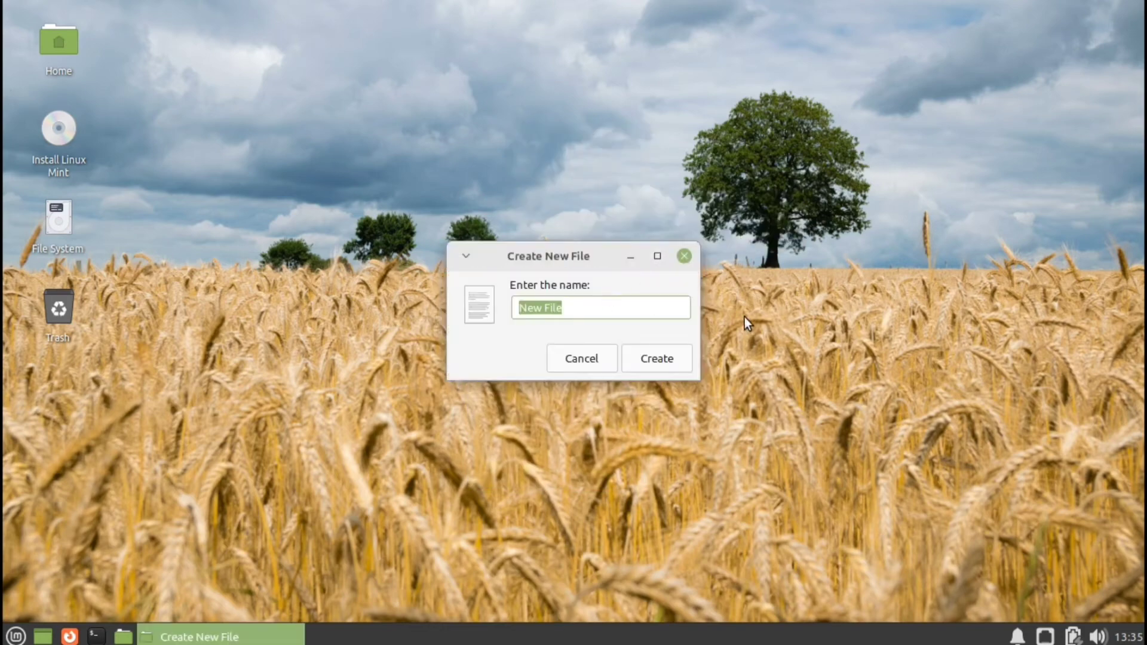
{"action": "left_click", "coordinate": [580, 353]}
Open the Desktop folder in a terminal and close it, and do the same with the folder opened as root
{"action": "right_click", "coordinate": [470, 159]}
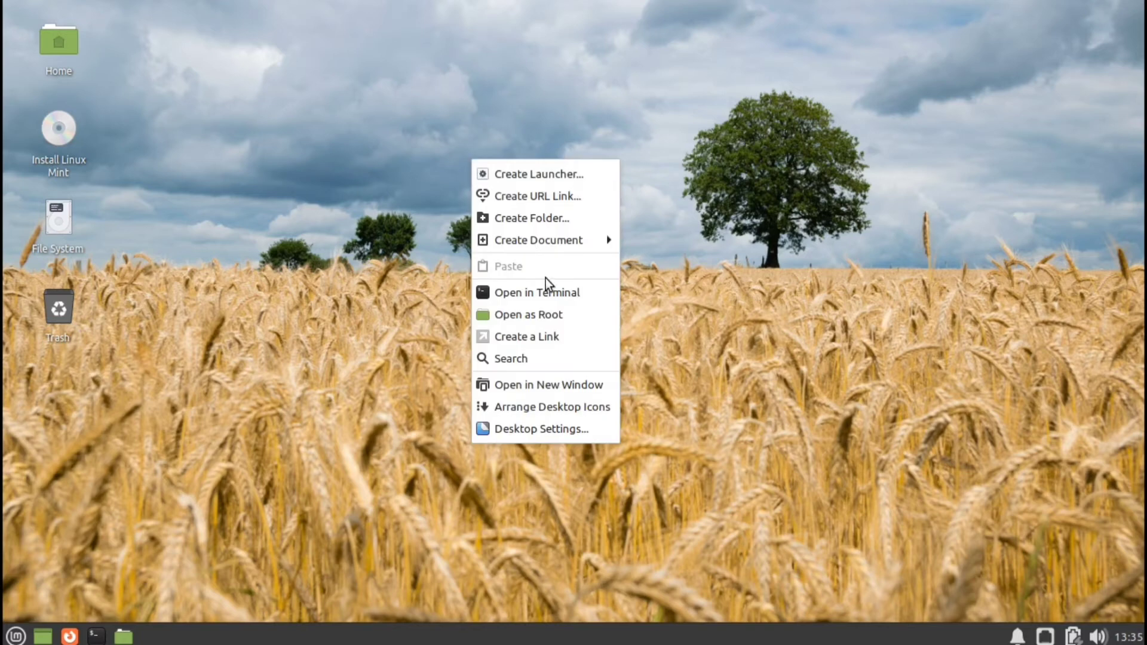
{"action": "left_click", "coordinate": [543, 293]}
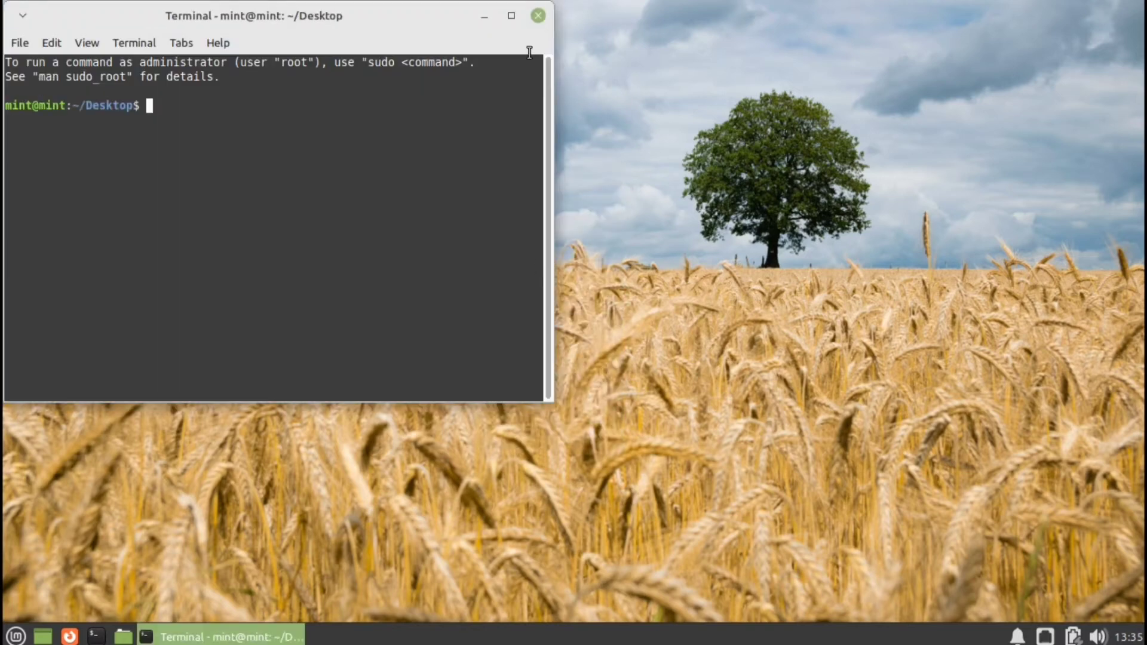
{"action": "left_click", "coordinate": [537, 16]}
{"action": "right_click", "coordinate": [494, 111]}
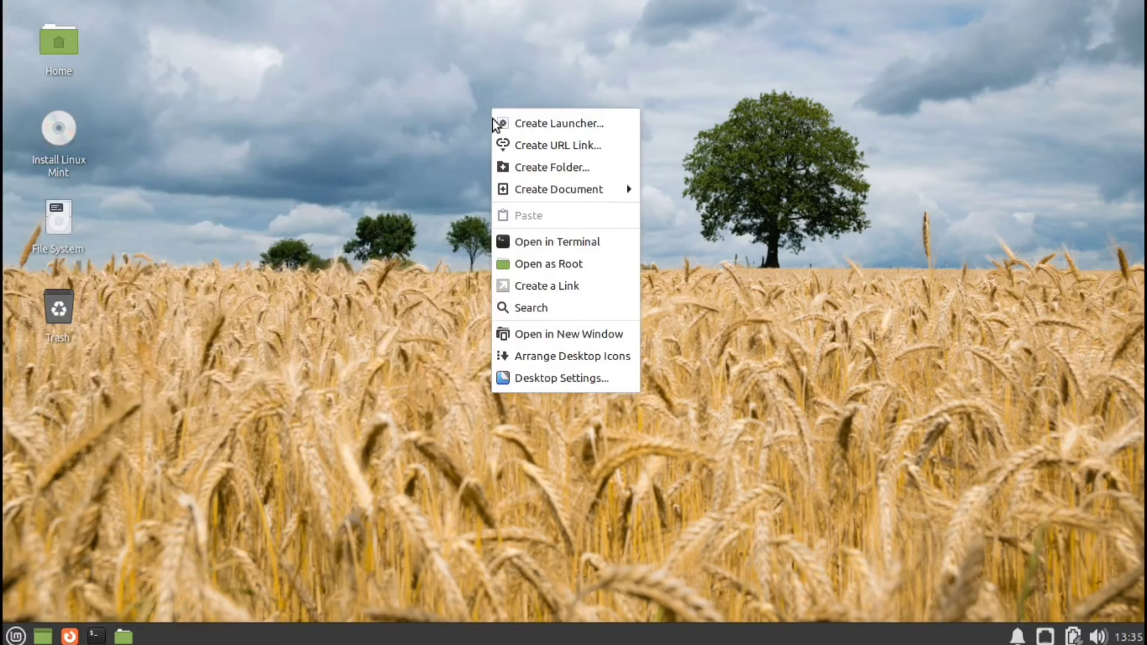
{"action": "left_click", "coordinate": [537, 268]}
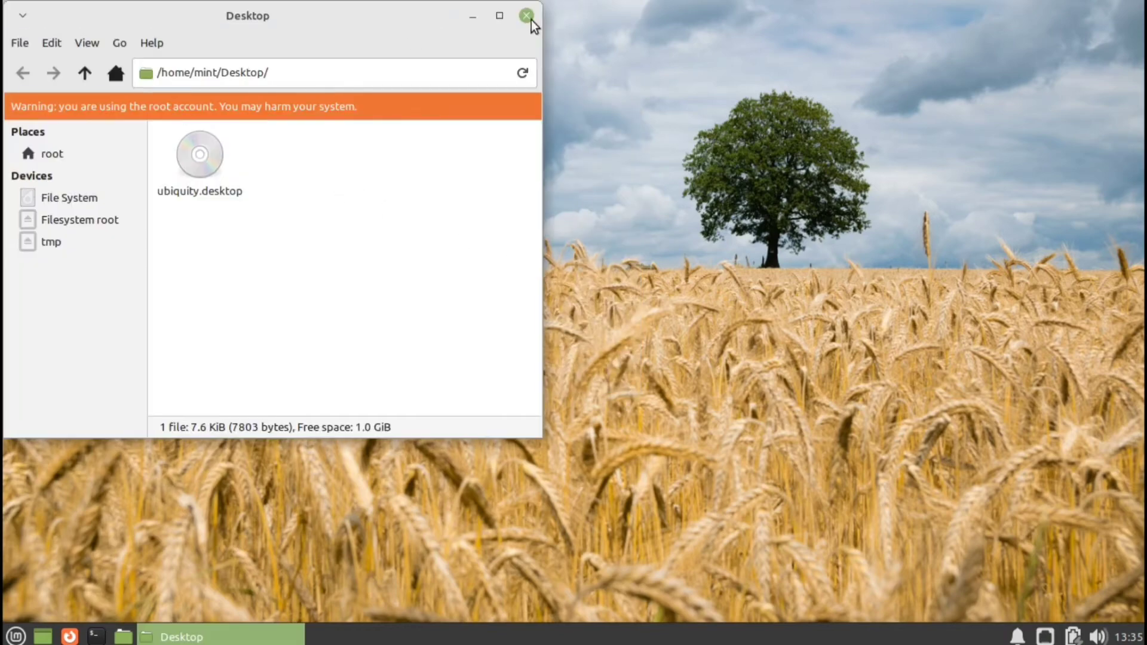
{"action": "left_click", "coordinate": [533, 19]}
Arrange the desktop icons automatically, and briefly open and close the Desktop settings window
{"action": "right_click", "coordinate": [530, 213]}
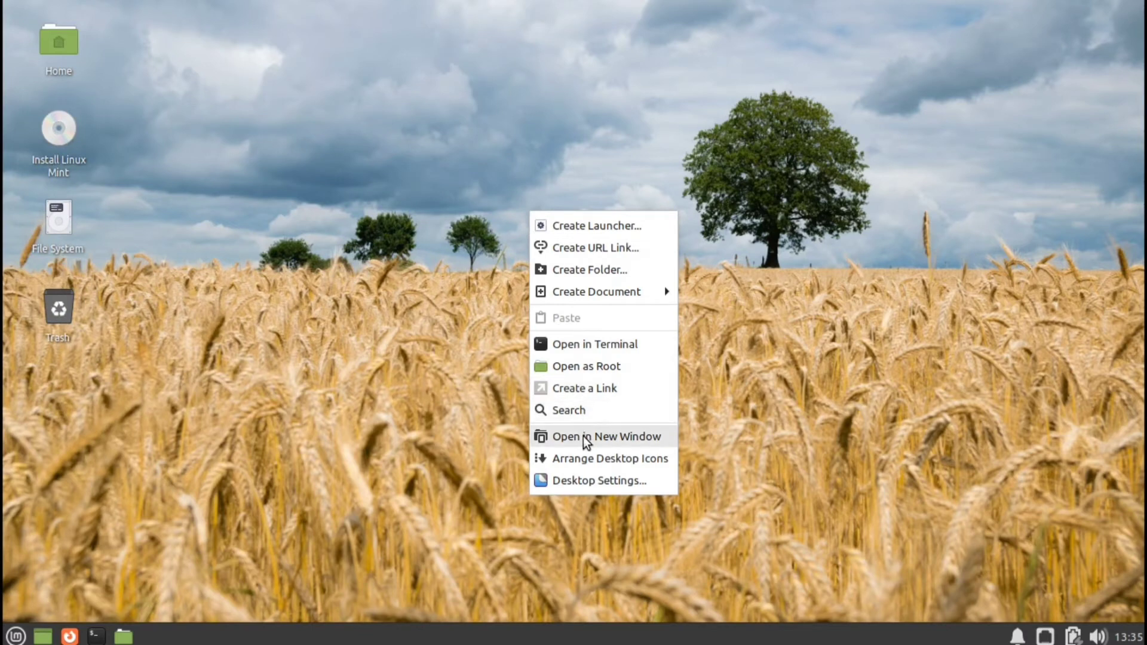
{"action": "left_click", "coordinate": [585, 458]}
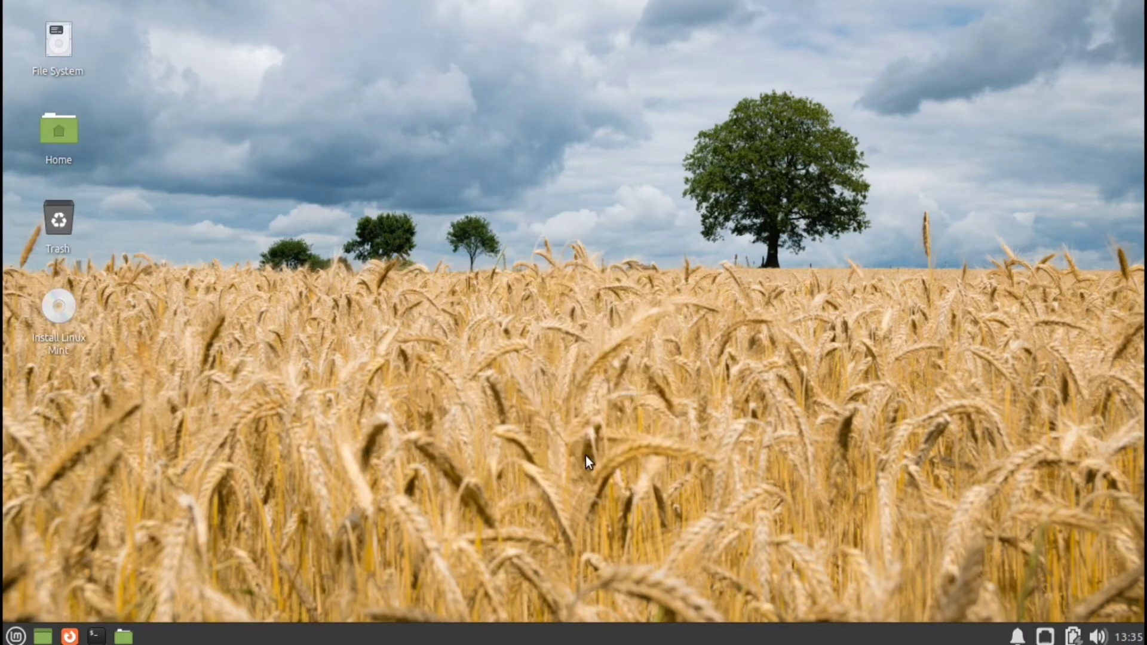
{"action": "right_click", "coordinate": [583, 113]}
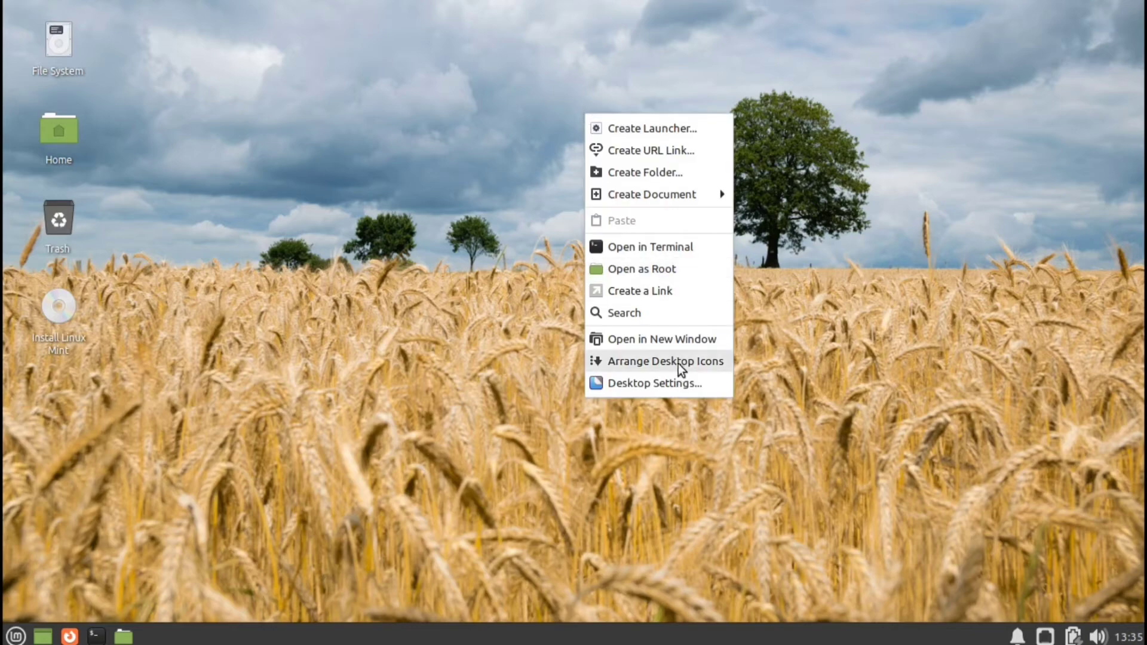
{"action": "left_click", "coordinate": [679, 383]}
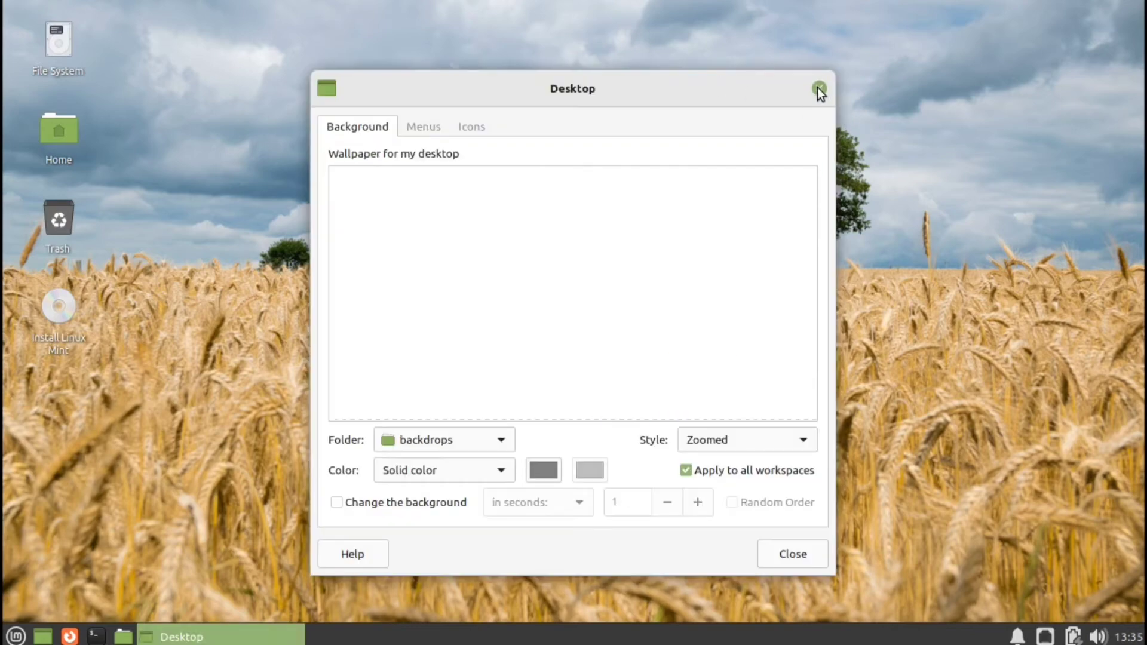
{"action": "left_click", "coordinate": [818, 88]}
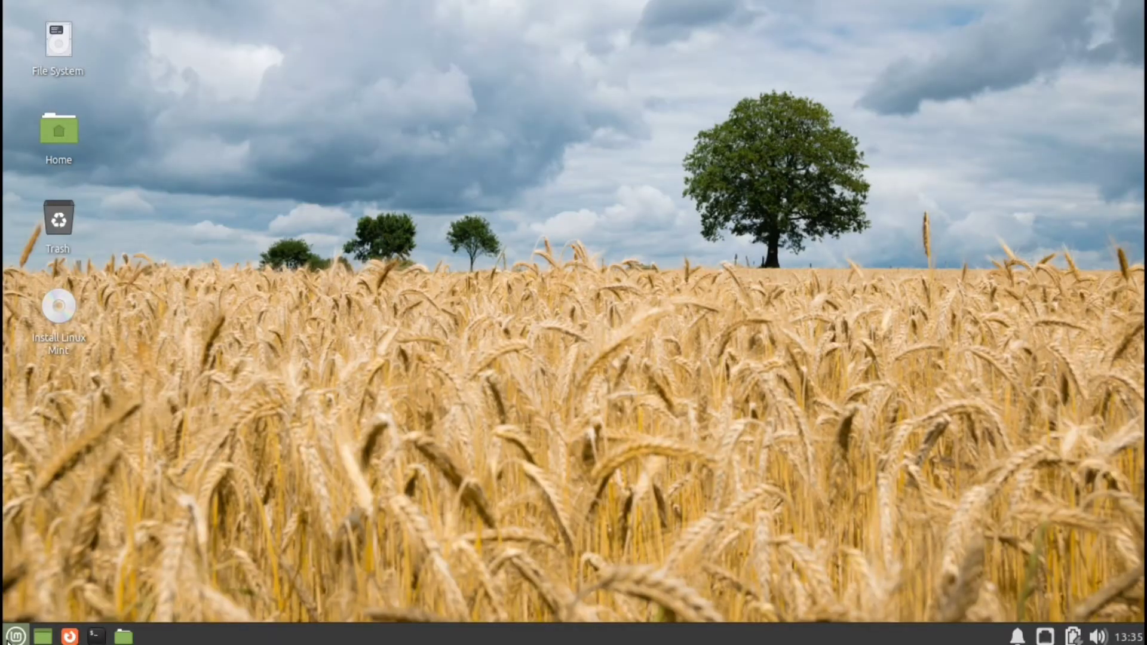
Open the Appearance settings from the system settings
{"action": "left_click", "coordinate": [16, 636]}
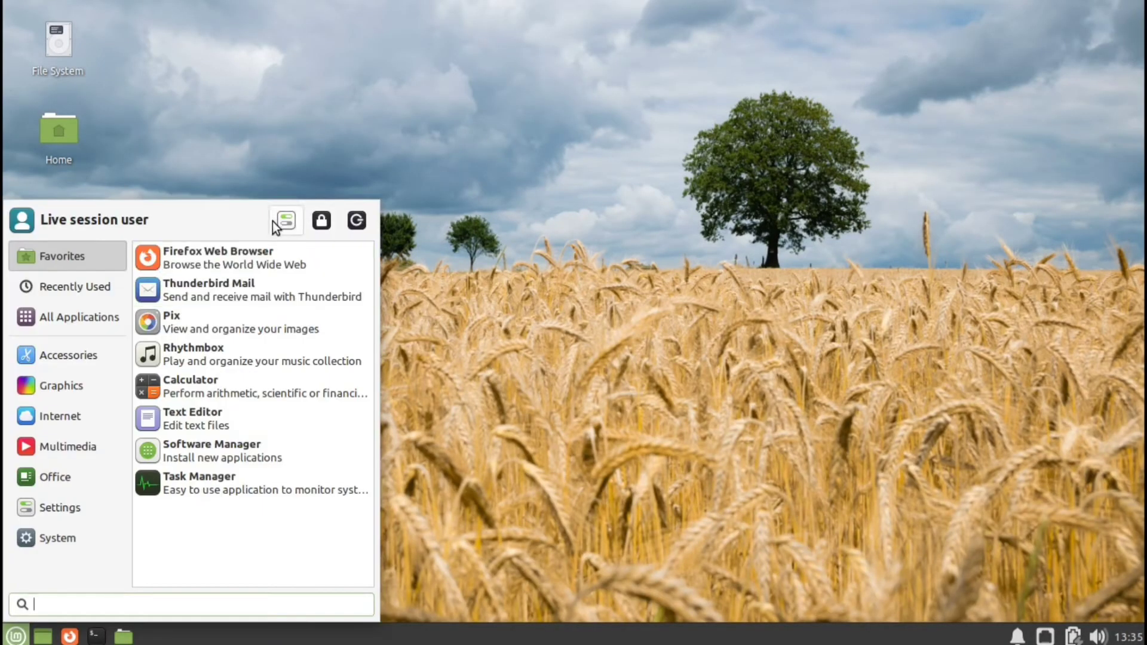
{"action": "key", "text": "Escape"}
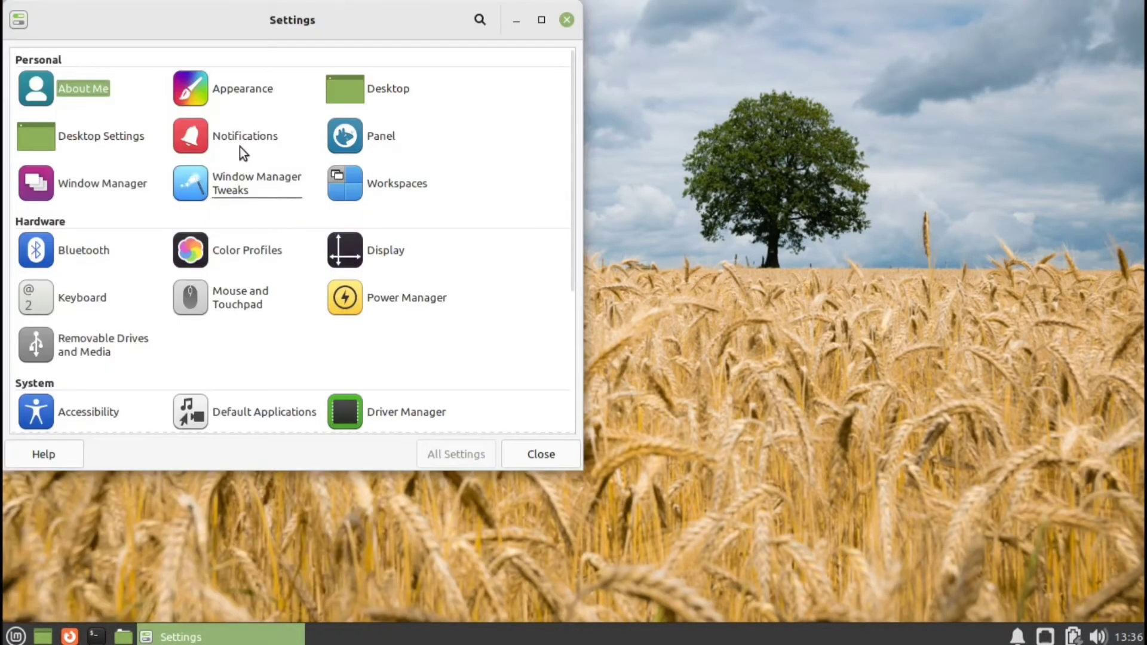
{"action": "left_click", "coordinate": [256, 90]}
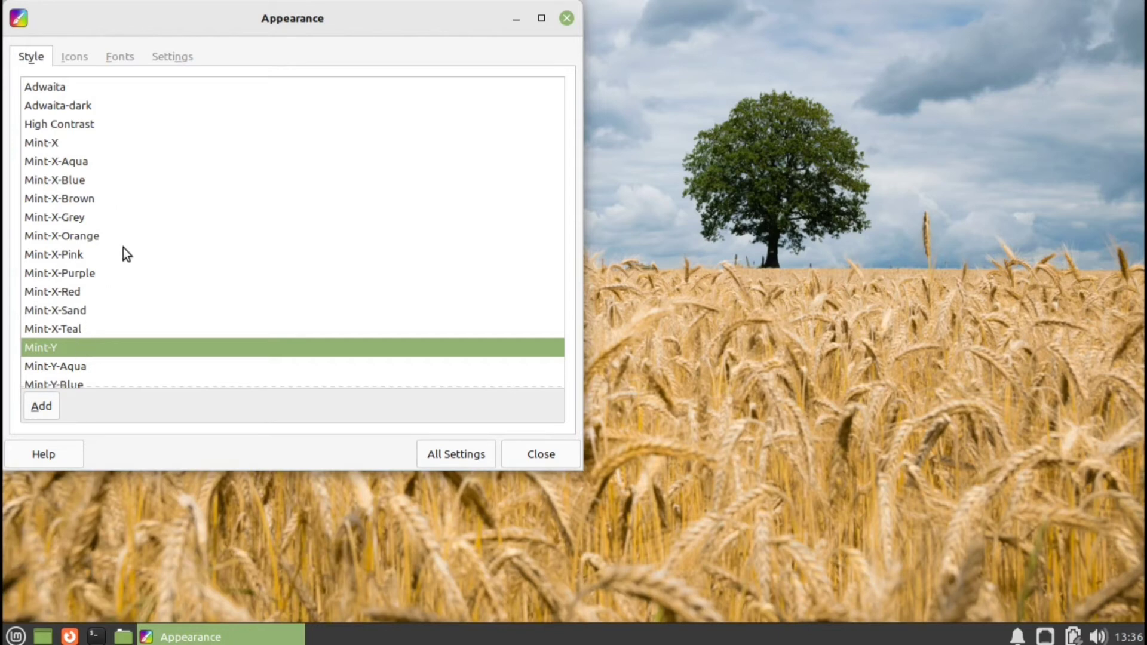
Try the Mint-Y-Dark and Mint-Y-Dark-Blue styles and return to the Mint-Y style
{"action": "scroll", "coordinate": [123, 247], "scroll_direction": "down", "scroll_amount": 5}
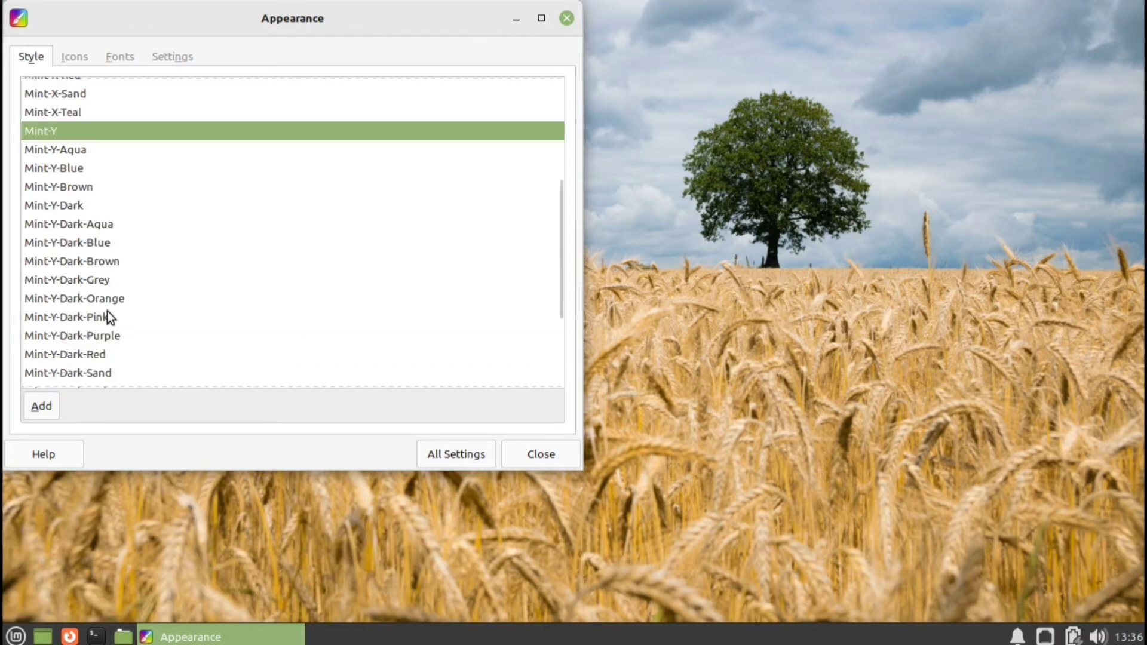
{"action": "left_click", "coordinate": [81, 199]}
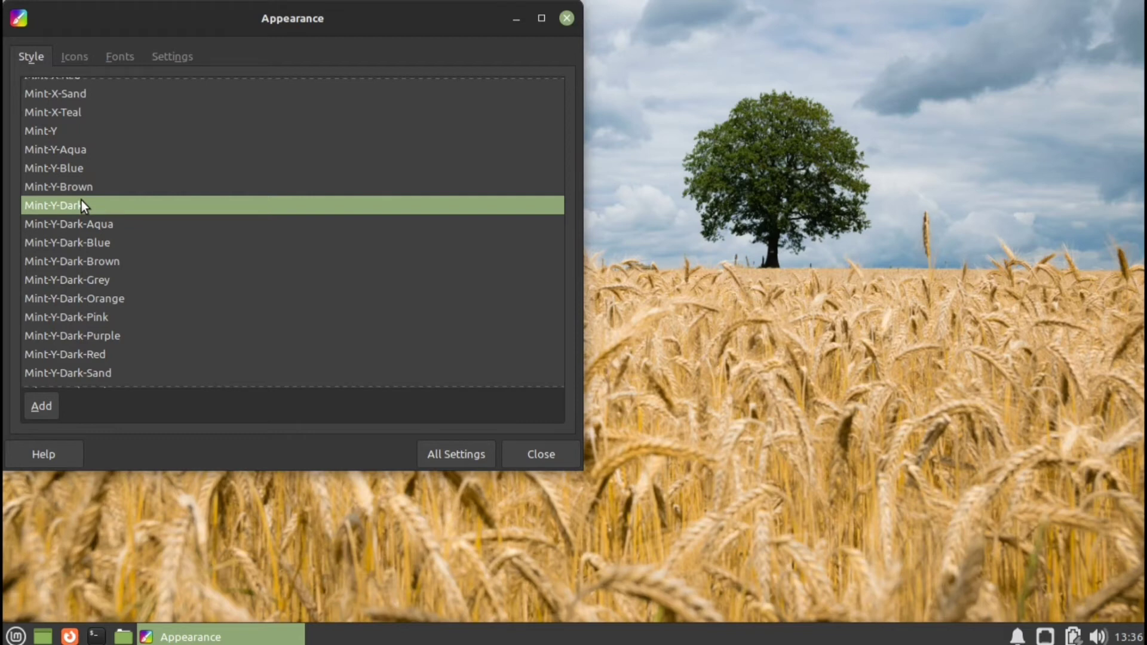
{"action": "left_click", "coordinate": [82, 242]}
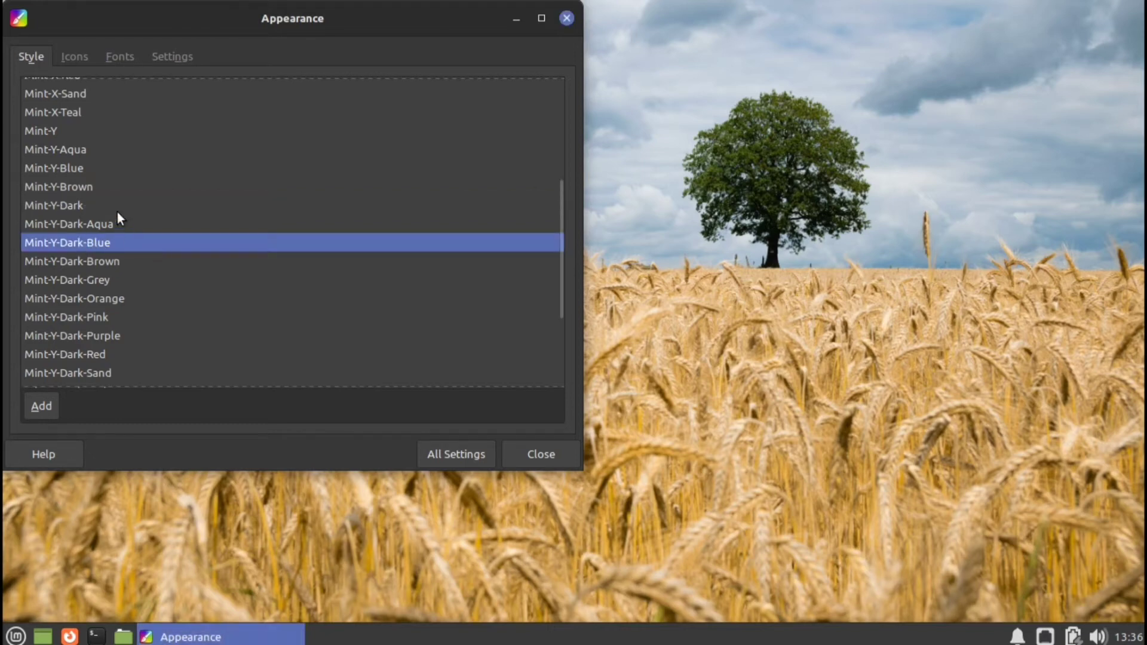
{"action": "scroll", "coordinate": [118, 212], "scroll_direction": "up", "scroll_amount": 2}
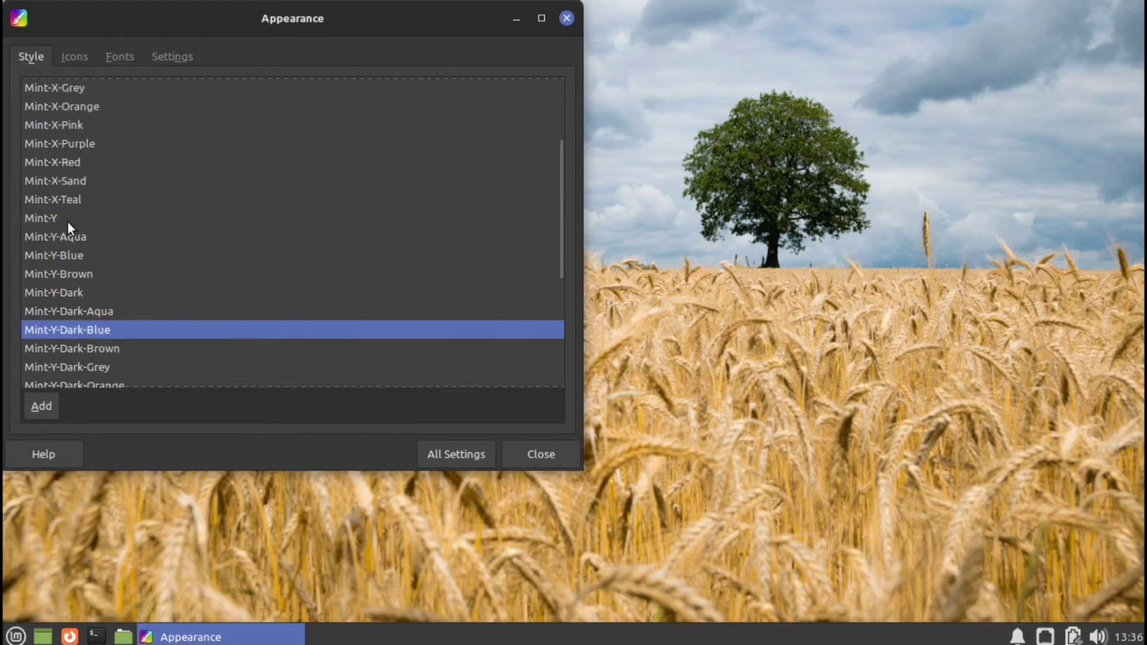
{"action": "left_click", "coordinate": [67, 222]}
Browse the available icon themes in the Appearance settings, and open and cancel the icon theme installation dialog
{"action": "left_click", "coordinate": [72, 62]}
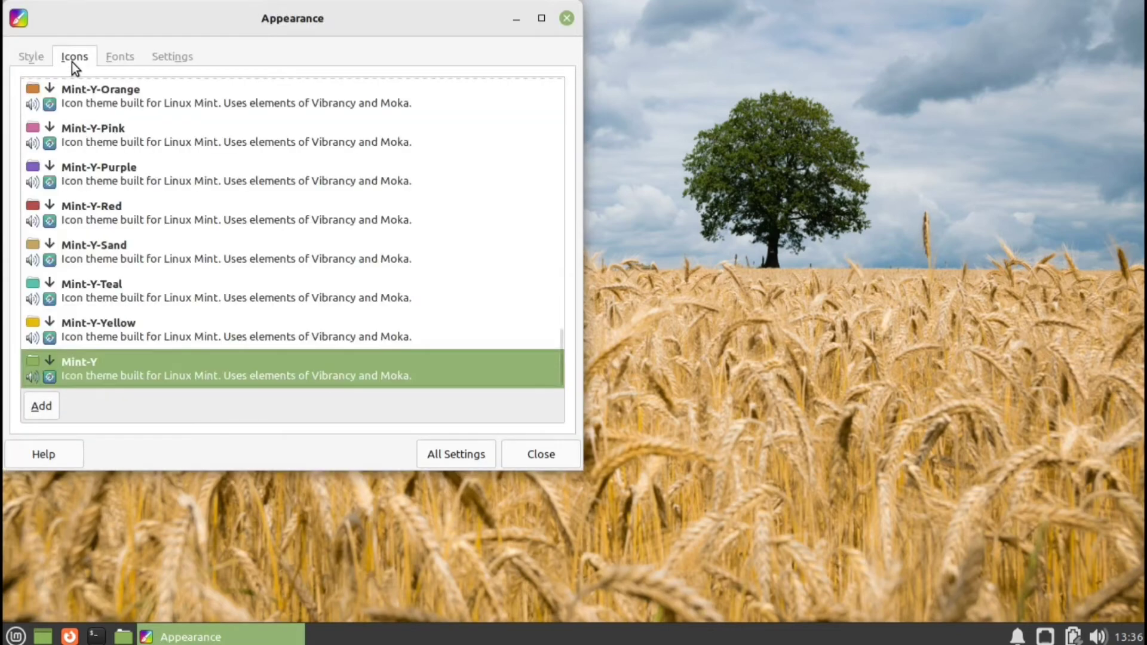
{"action": "scroll", "coordinate": [99, 303], "scroll_direction": "up", "scroll_amount": 5}
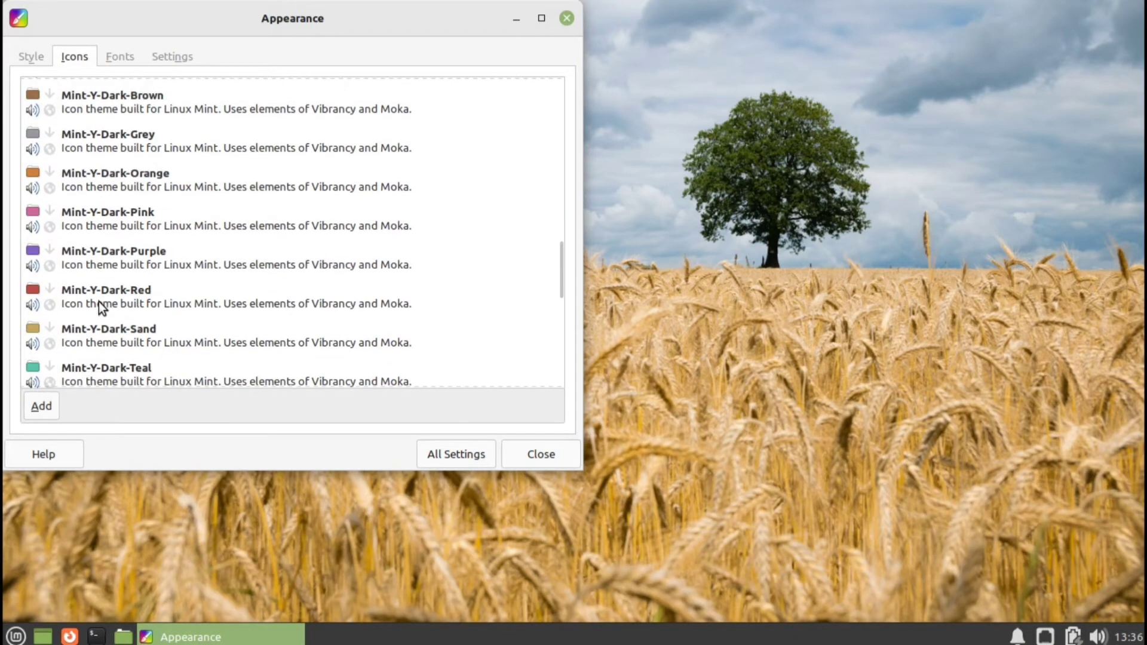
{"action": "scroll", "coordinate": [99, 302], "scroll_direction": "down", "scroll_amount": 3}
{"action": "left_click", "coordinate": [43, 407]}
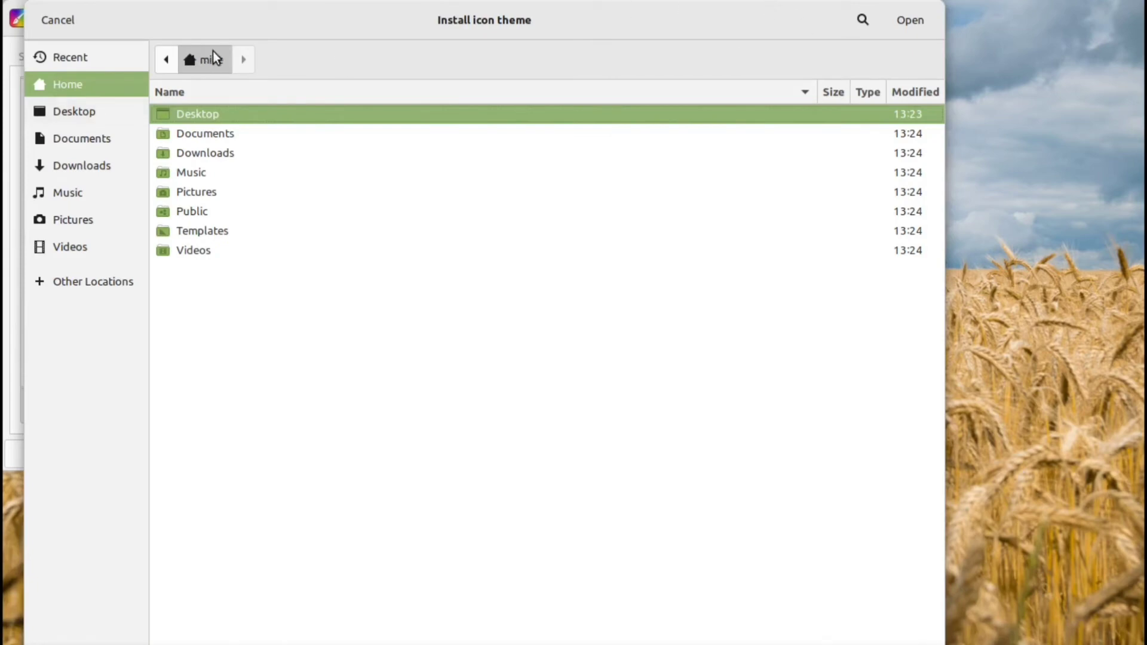
{"action": "left_click", "coordinate": [60, 22]}
Review the Appearance font options, including the default font chooser, and the menu, sound and window scaling options, then return to all settings
{"action": "left_click", "coordinate": [123, 56]}
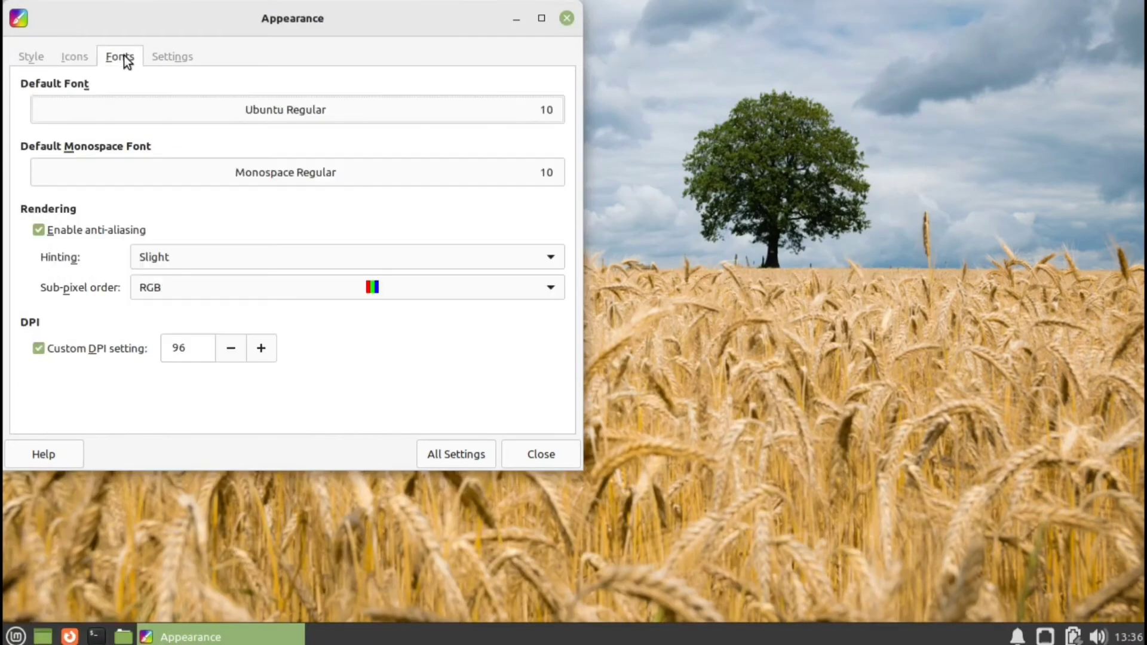
{"action": "left_click", "coordinate": [230, 108]}
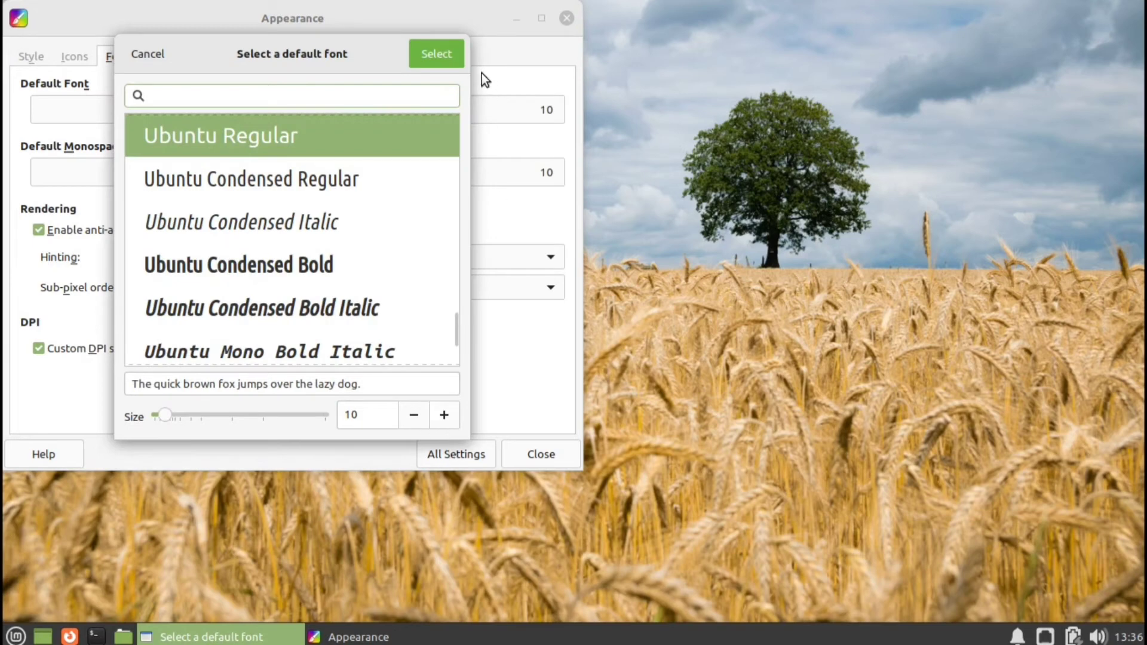
{"action": "left_click", "coordinate": [143, 62]}
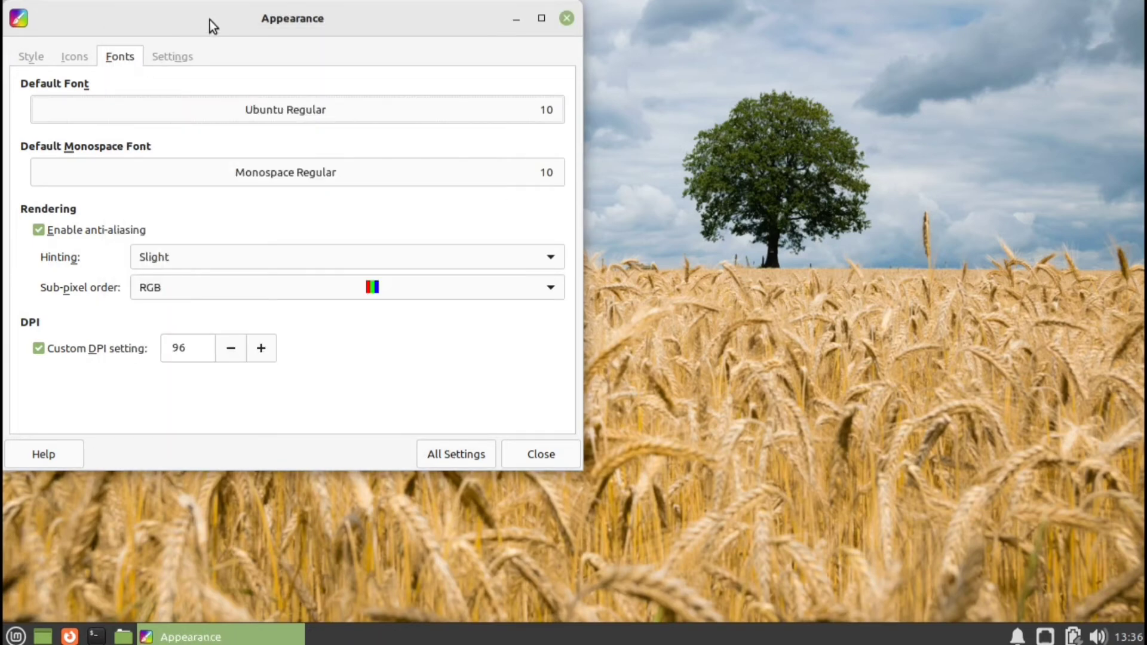
{"action": "left_click", "coordinate": [188, 53]}
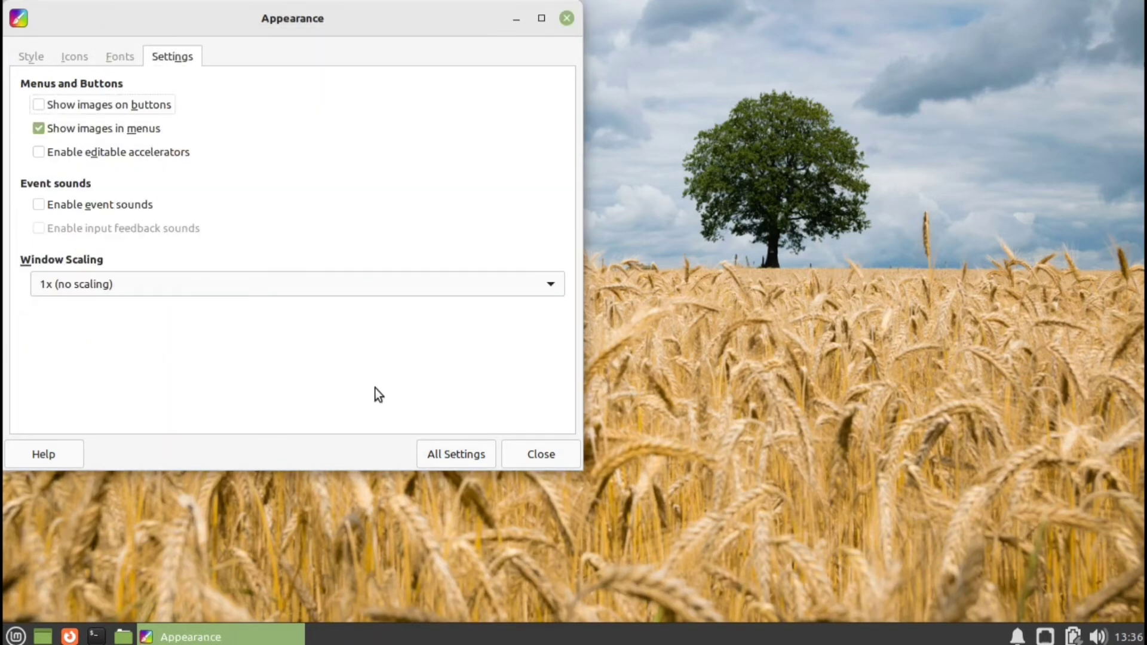
{"action": "left_click", "coordinate": [468, 453]}
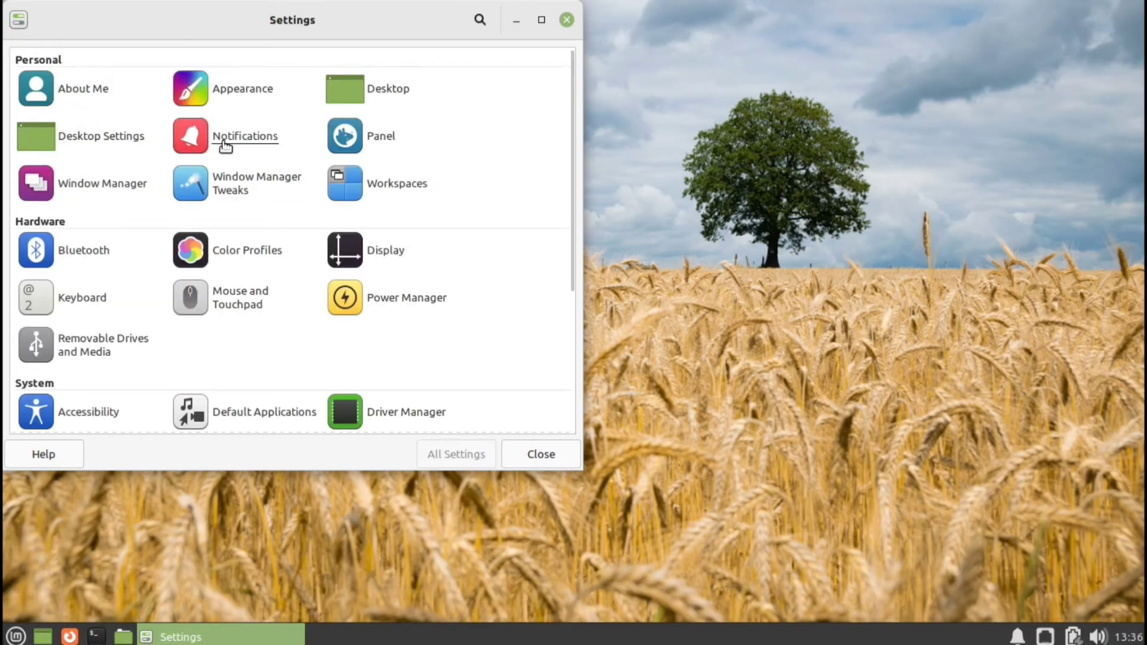
Briefly open the Desktop Settings window and the Workspaces settings, returning to the settings overview after each
{"action": "left_click", "coordinate": [86, 137]}
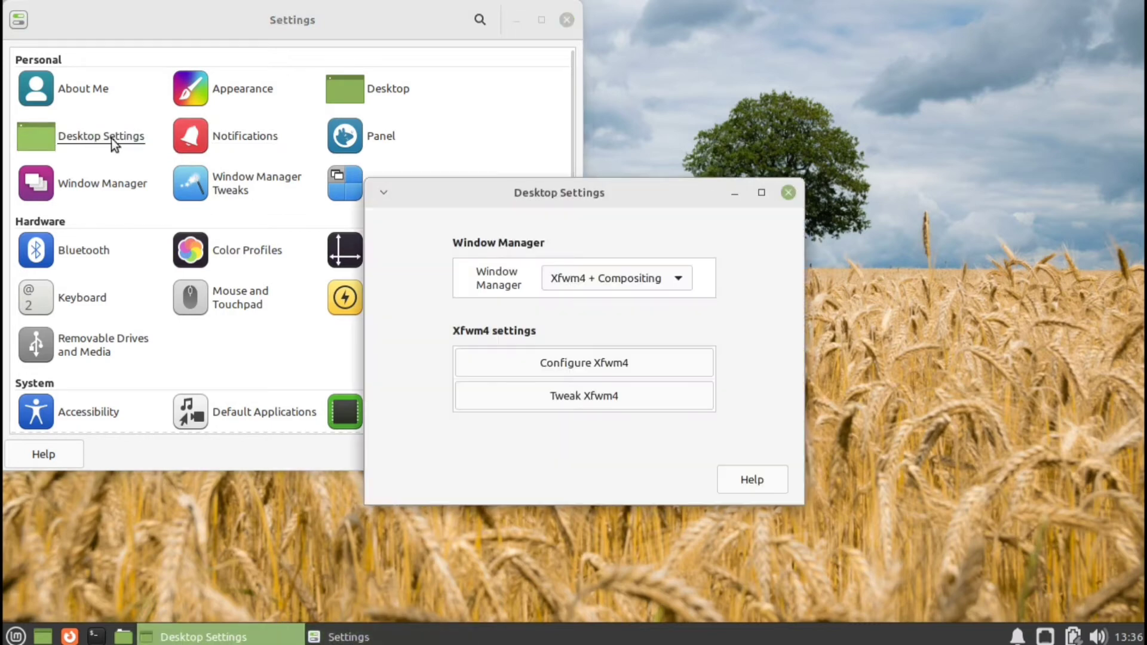
{"action": "left_click", "coordinate": [788, 193]}
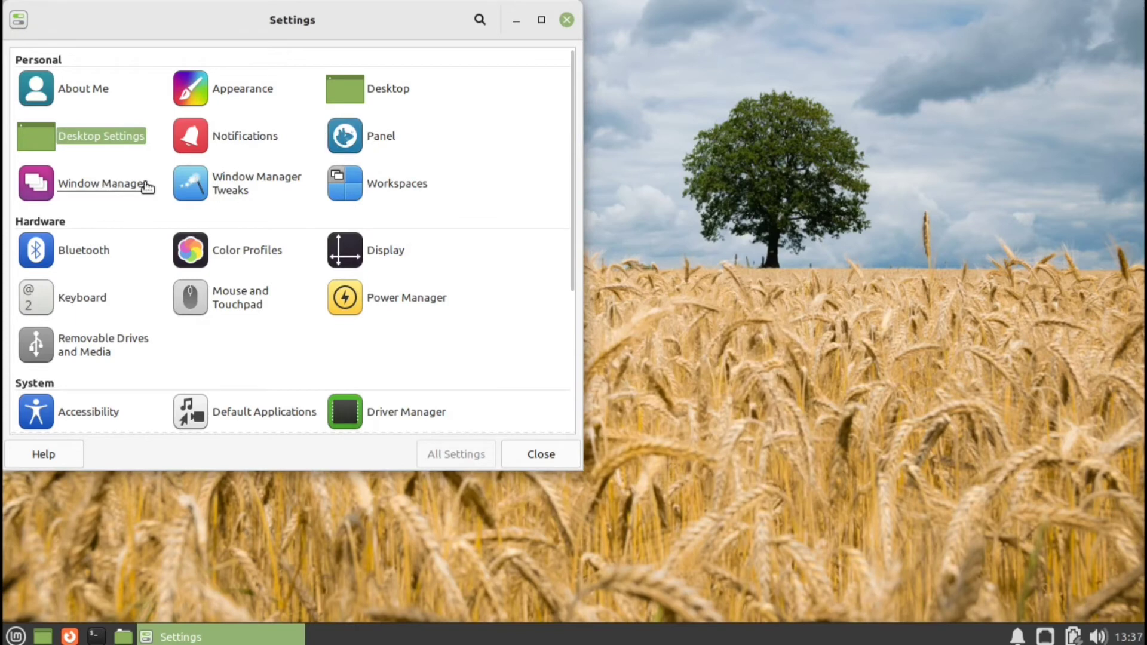
{"action": "left_click", "coordinate": [375, 184]}
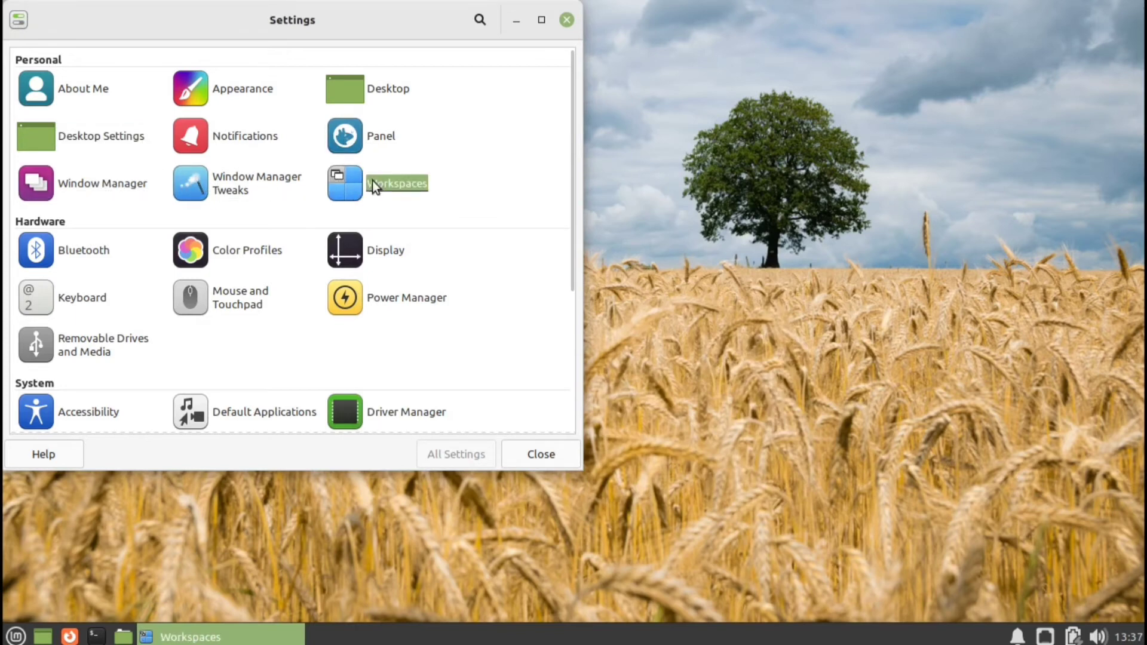
{"action": "left_click", "coordinate": [453, 454]}
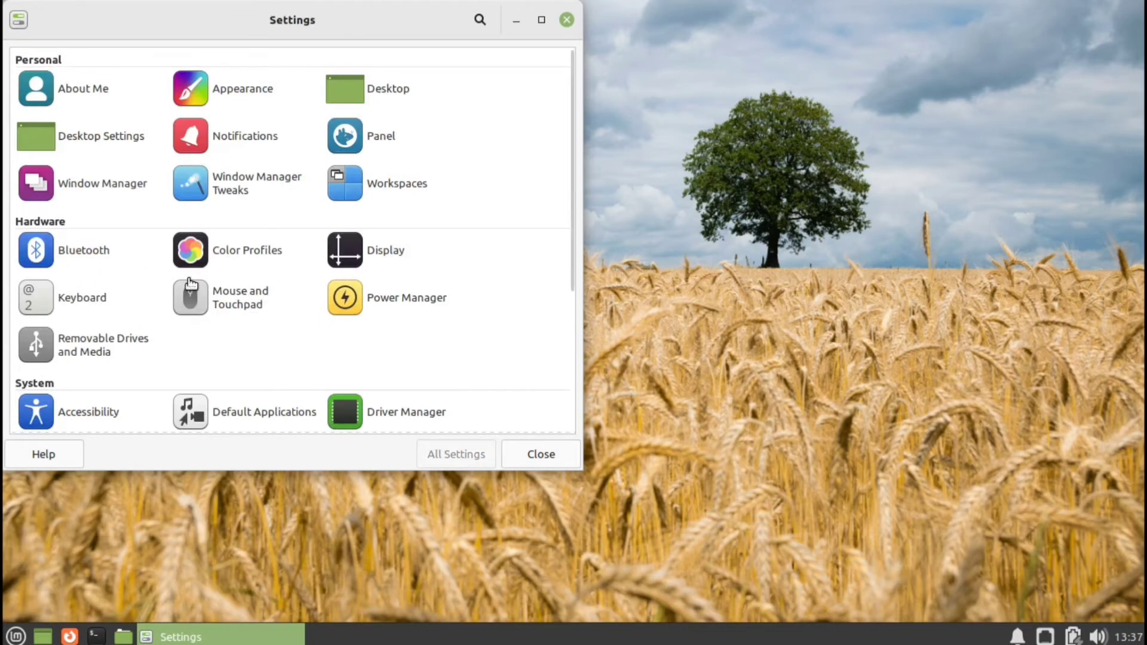
Review the device, behavior and theme options of the Mouse and Touchpad settings and return to all settings
{"action": "left_click", "coordinate": [240, 290]}
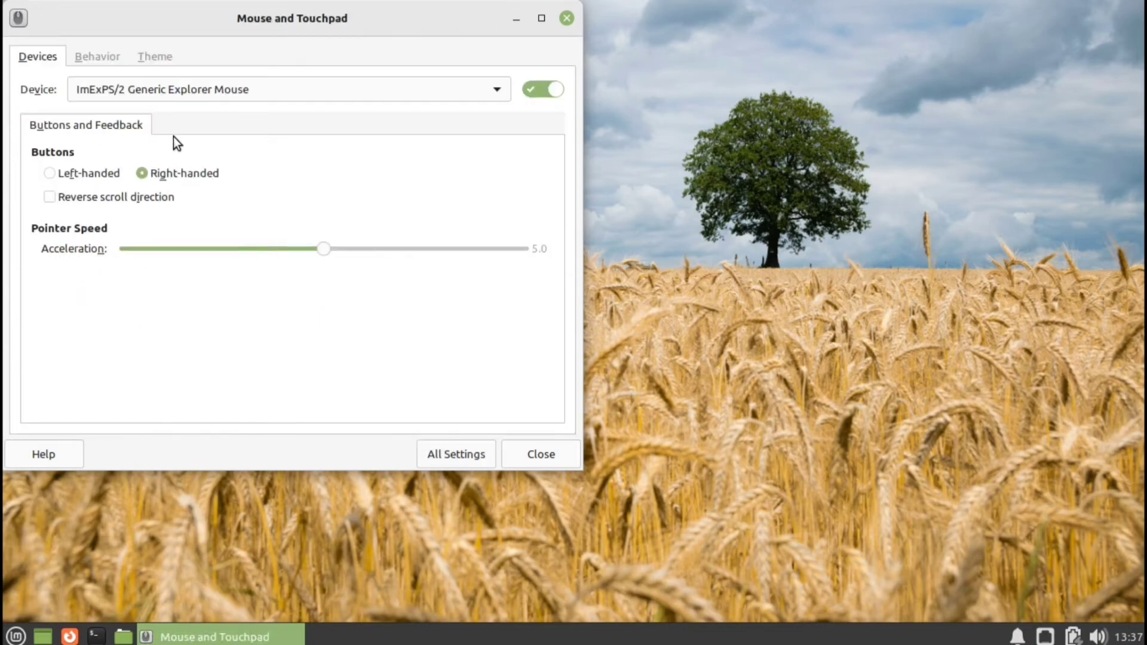
{"action": "left_click", "coordinate": [99, 56]}
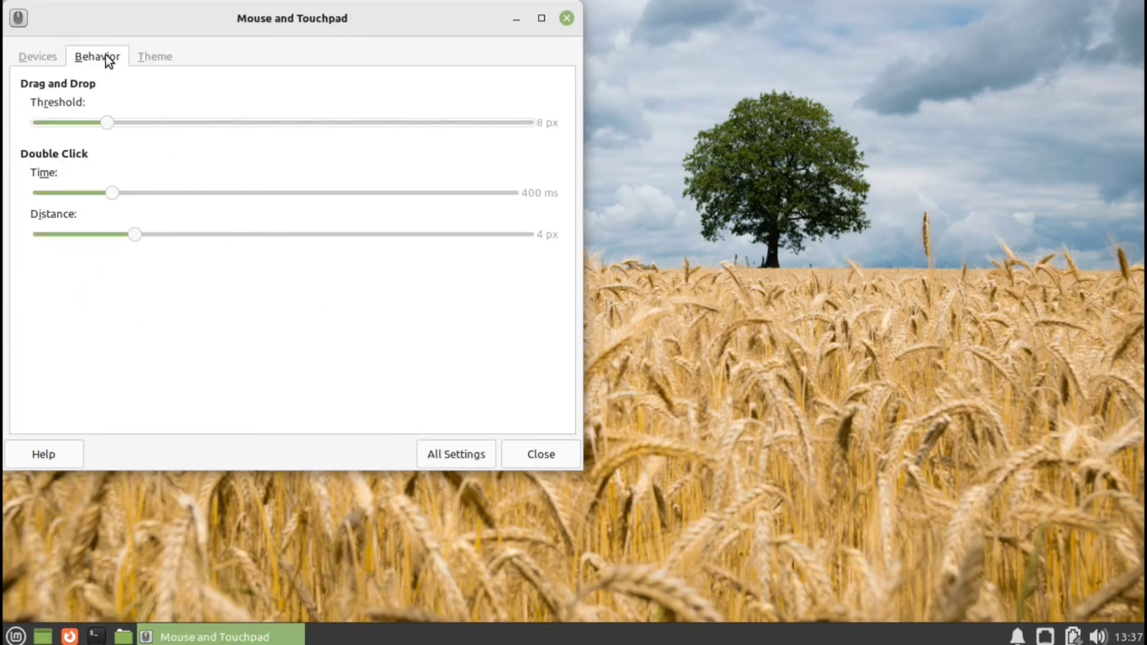
{"action": "left_click", "coordinate": [165, 56]}
{"action": "left_click", "coordinate": [26, 61]}
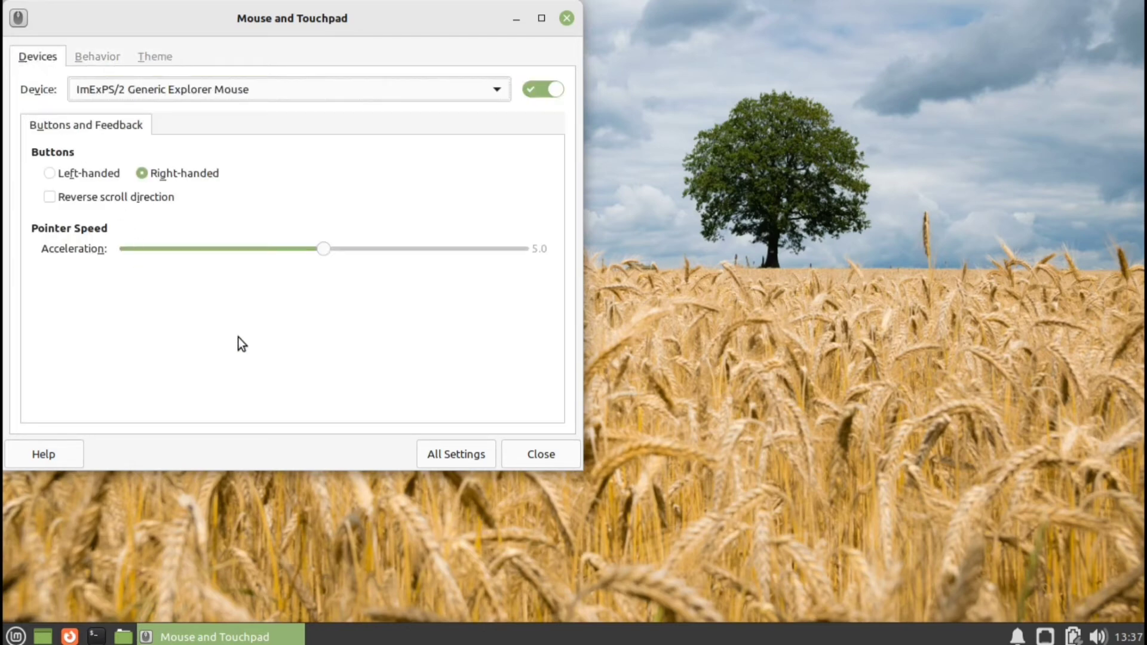
{"action": "left_click", "coordinate": [469, 457]}
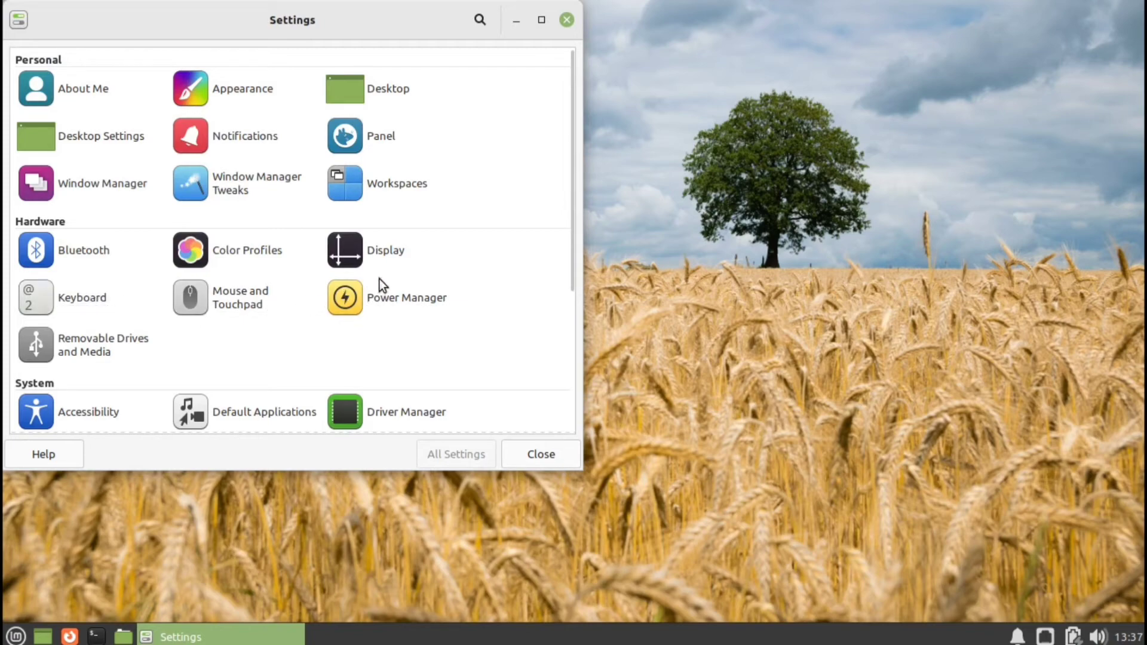
Enable the firewall for the Home profile in Firewall Configuration and close its window
{"action": "scroll", "coordinate": [317, 418], "scroll_direction": "down", "scroll_amount": 3}
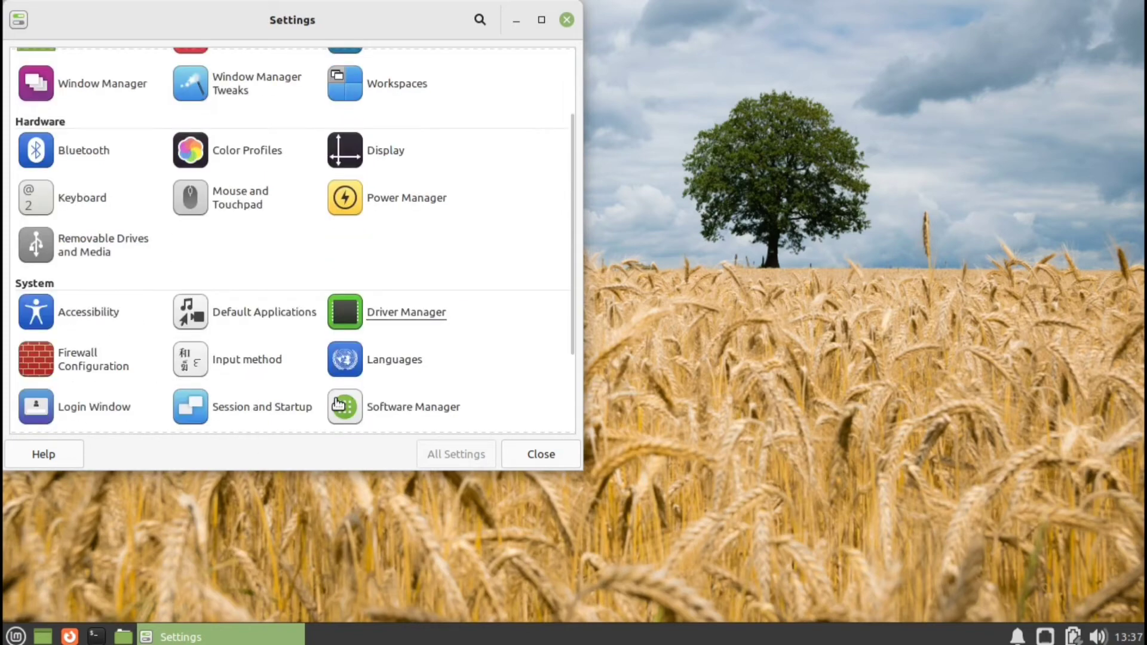
{"action": "scroll", "coordinate": [314, 391], "scroll_direction": "down", "scroll_amount": 1}
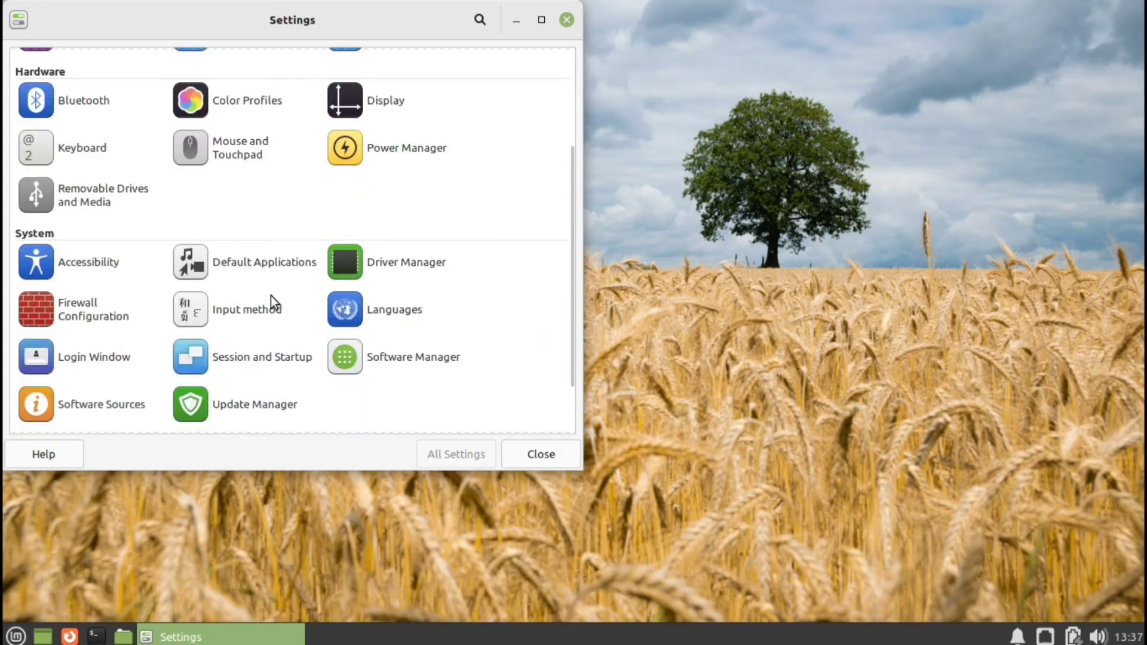
{"action": "scroll", "coordinate": [179, 316], "scroll_direction": "down", "scroll_amount": 1}
{"action": "left_click", "coordinate": [99, 268]}
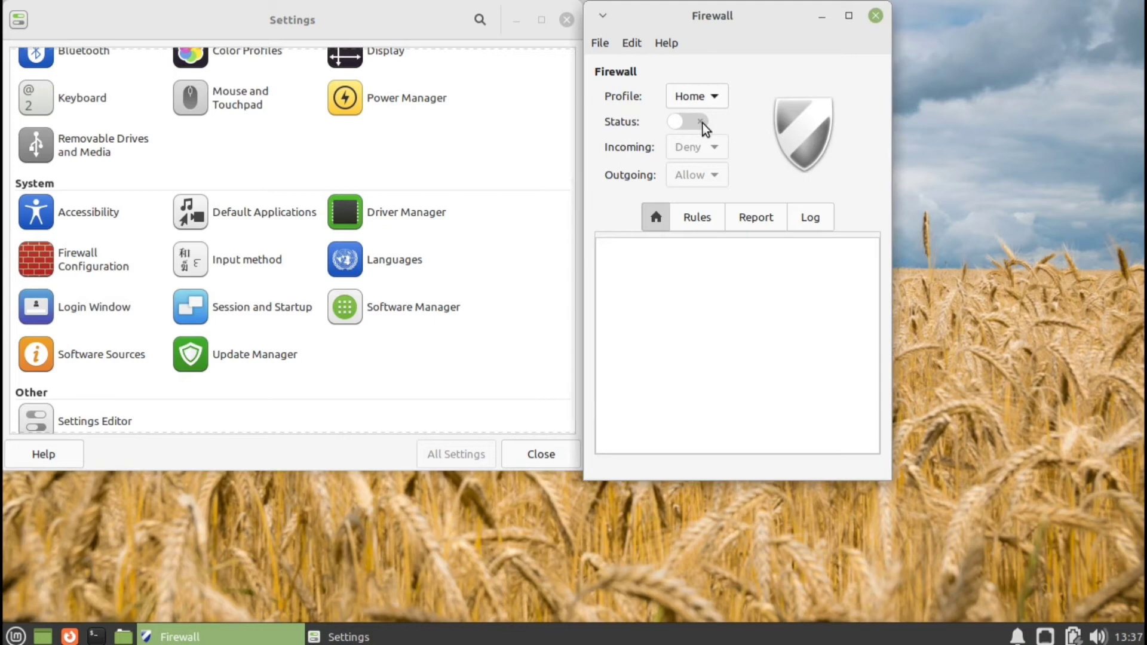
{"action": "left_click", "coordinate": [703, 125]}
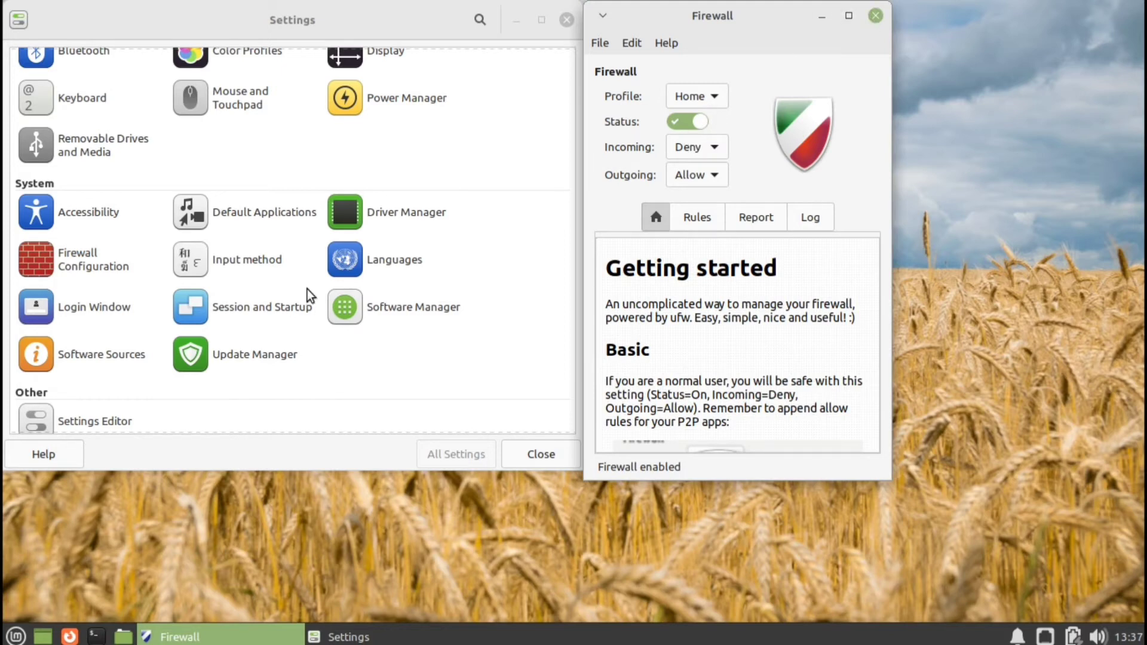
{"action": "left_click", "coordinate": [876, 16]}
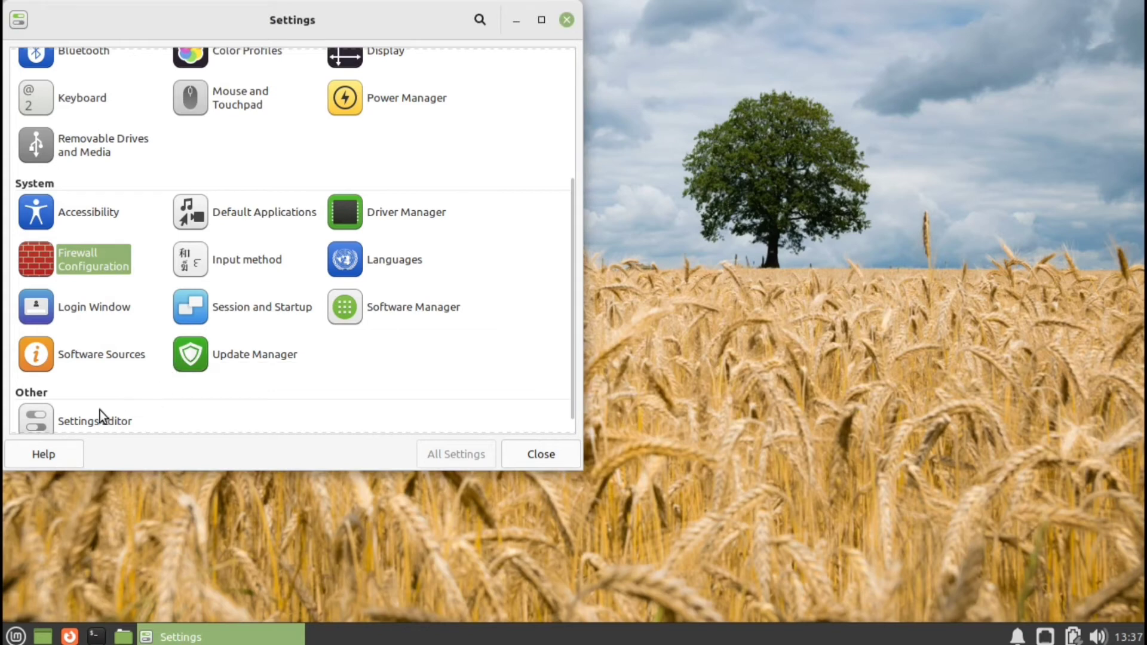
Review the appearance, user and general options of the Login Window settings and close them
{"action": "scroll", "coordinate": [128, 326], "scroll_direction": "down", "scroll_amount": 1}
{"action": "left_click", "coordinate": [107, 290]}
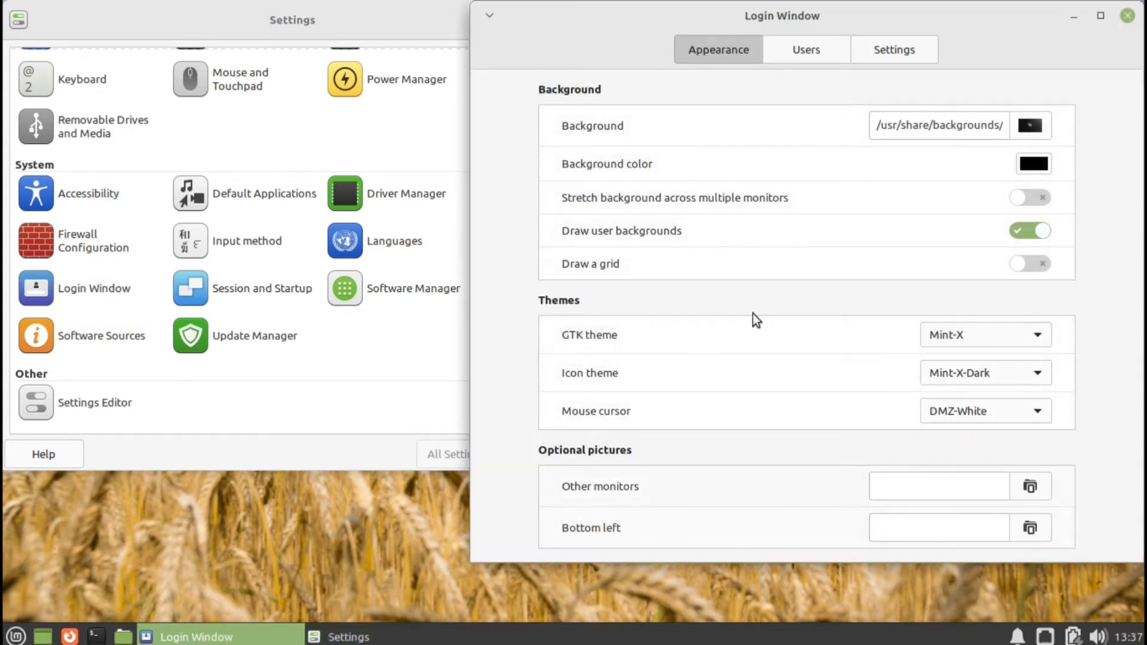
{"action": "left_click", "coordinate": [819, 58]}
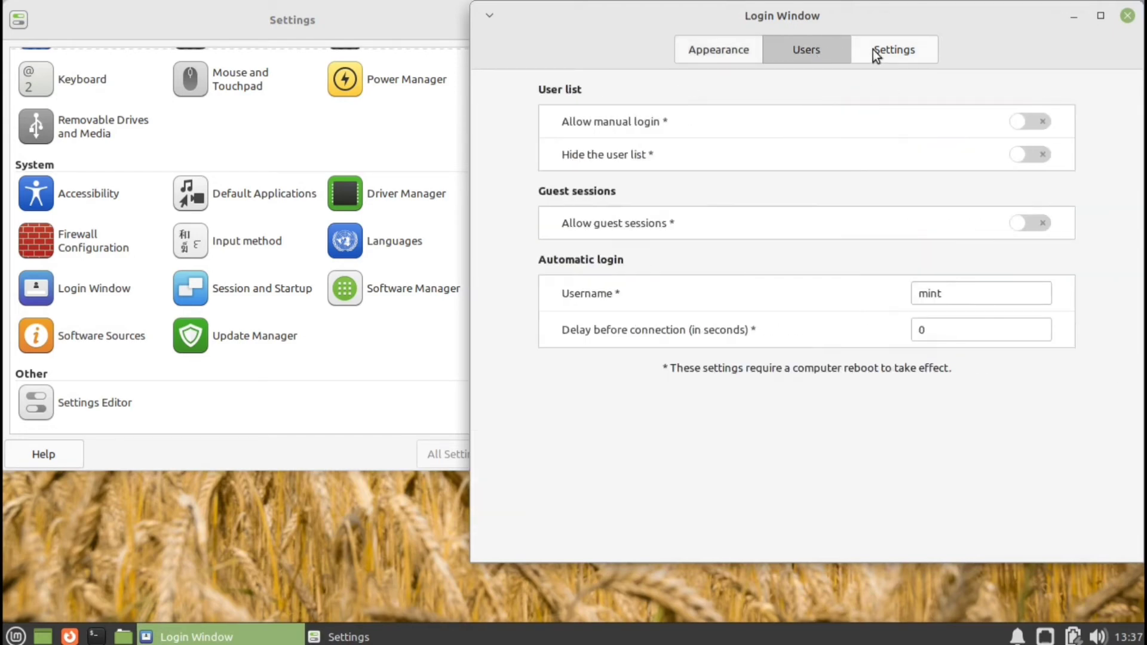
{"action": "left_click", "coordinate": [896, 53]}
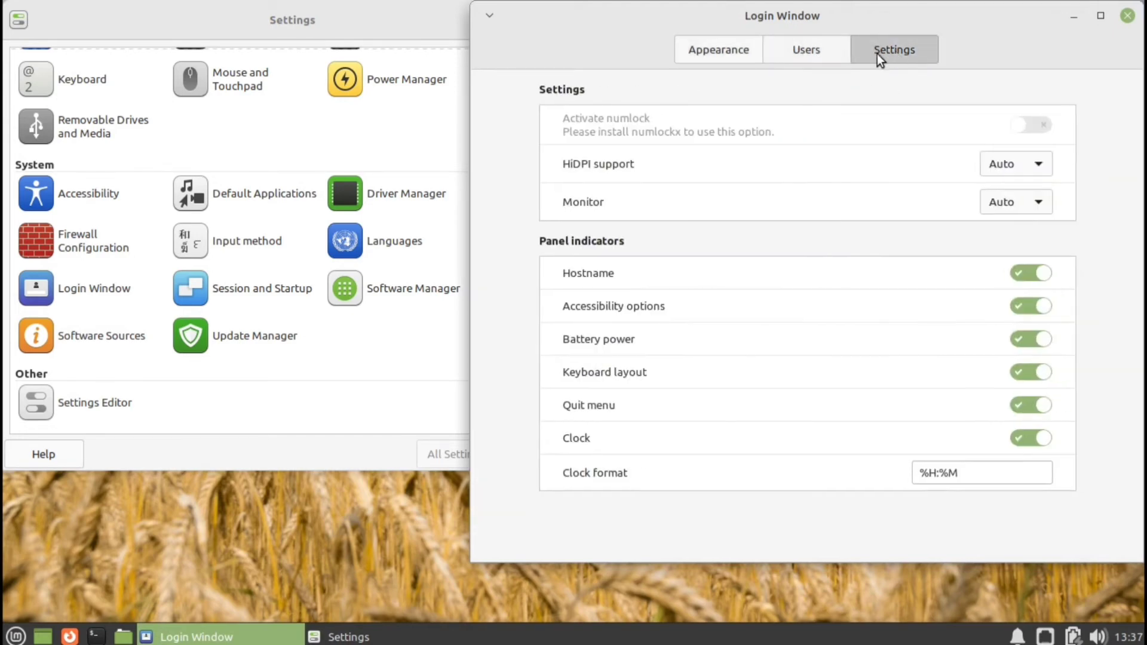
{"action": "left_click", "coordinate": [750, 50]}
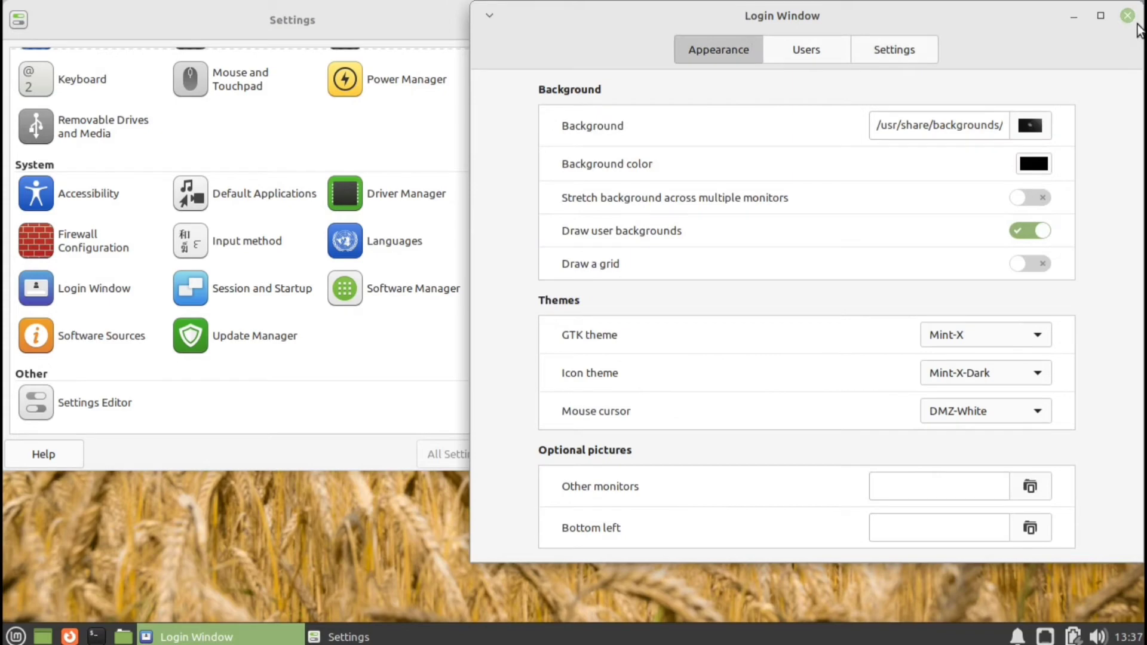
{"action": "left_click", "coordinate": [1128, 16]}
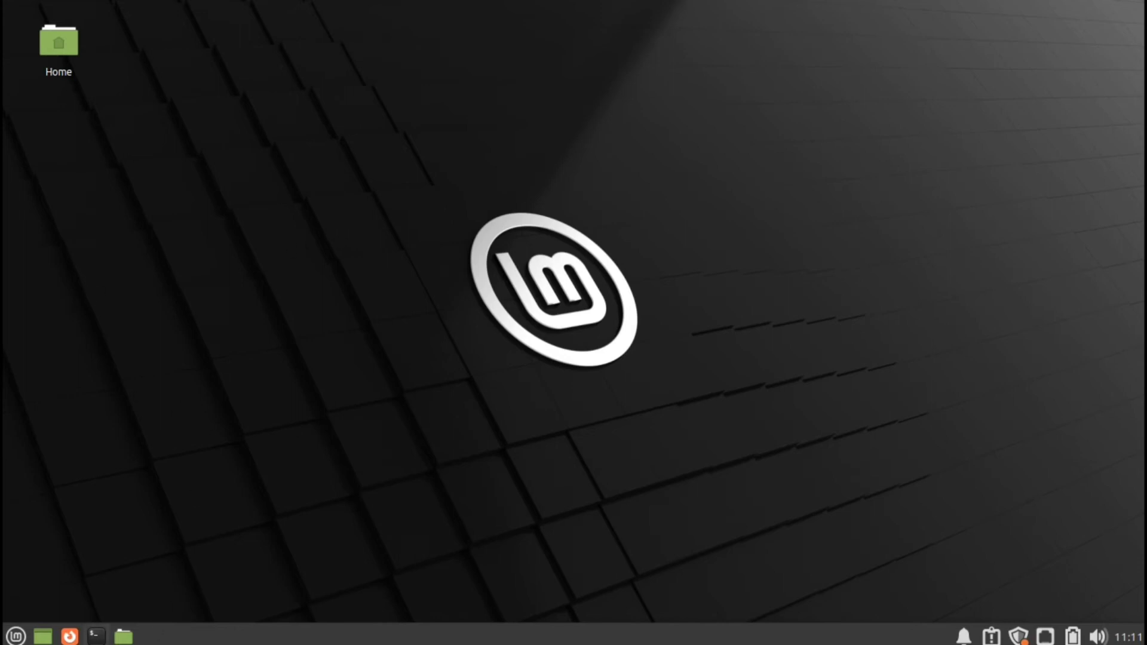
Open a terminal, move its window nearer the middle of the desktop, and clear its contents
{"action": "left_click", "coordinate": [96, 636]}
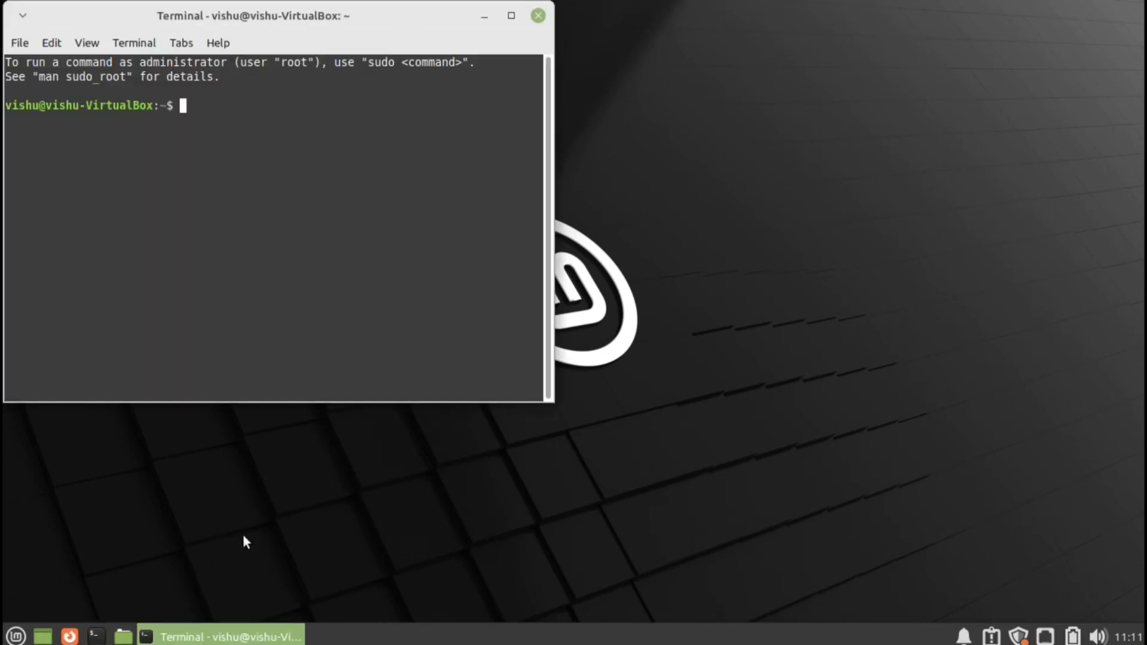
{"action": "left_click_drag", "start_coordinate": [203, 24], "coordinate": [450, 83]}
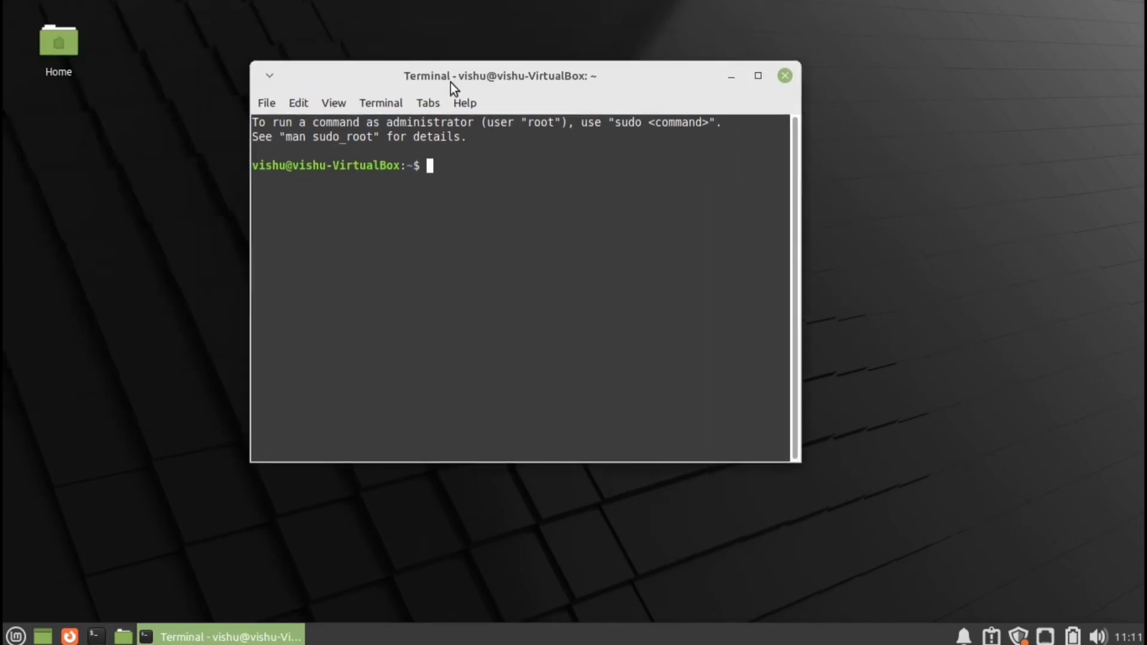
{"action": "type", "text": "clear"}
{"action": "key", "text": "Return"}
Install htop with "sudo apt install htop", entering the account password for sudo
{"action": "type", "text": "sudo aptins"}
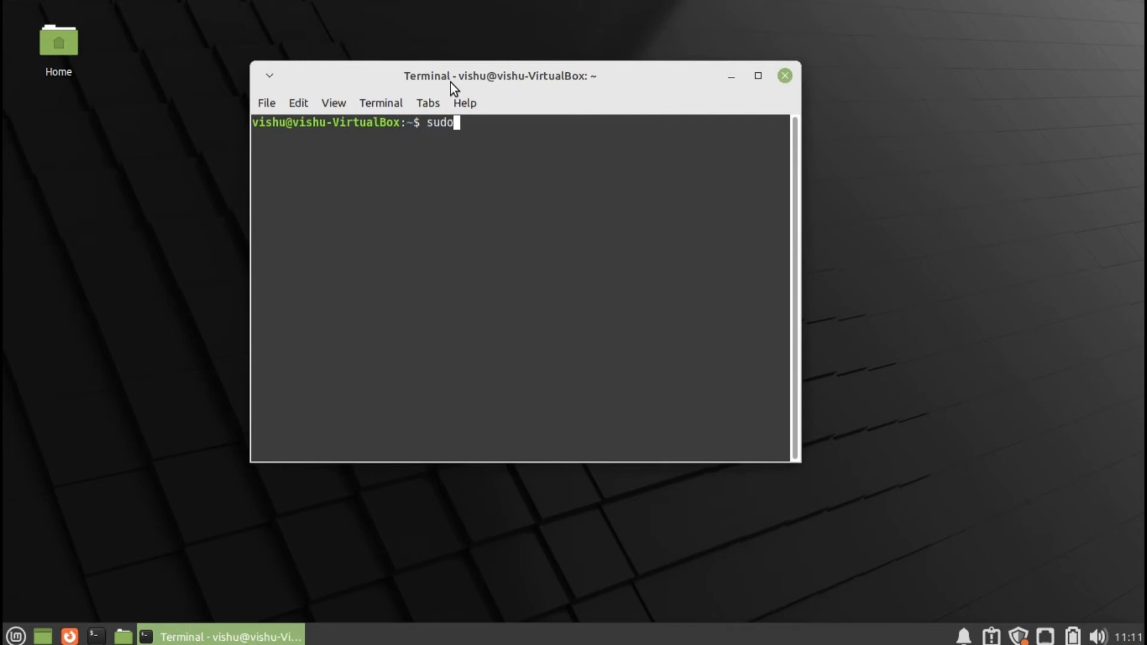
{"action": "key", "text": "BackSpace"}
{"action": "key", "text": "BackSpace"}
{"action": "key", "text": "BackSpace"}
{"action": "type", "text": "install "}
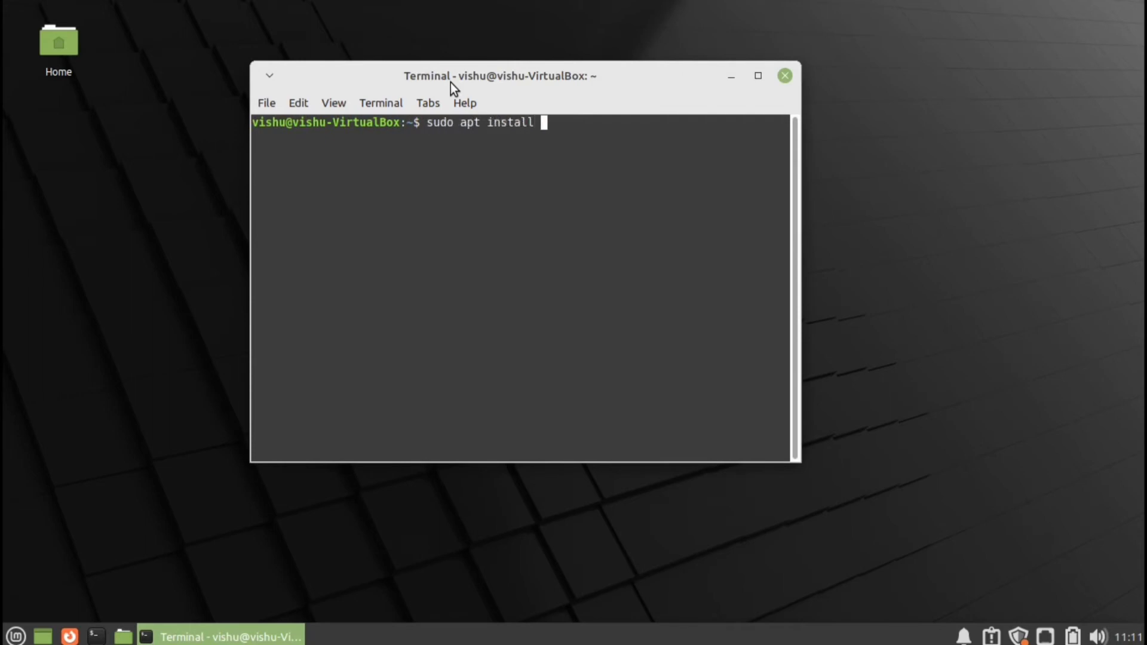
{"action": "type", "text": "htop"}
{"action": "key", "text": "Return"}
{"action": "type", "text": "*****"}
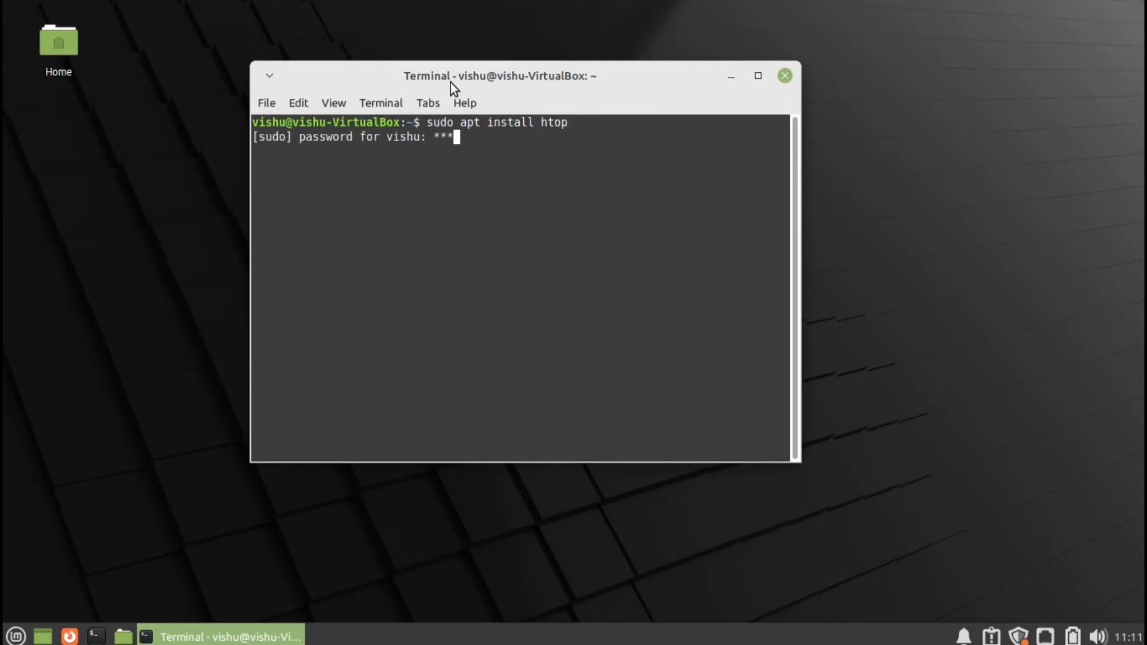
{"action": "key", "text": "Return"}
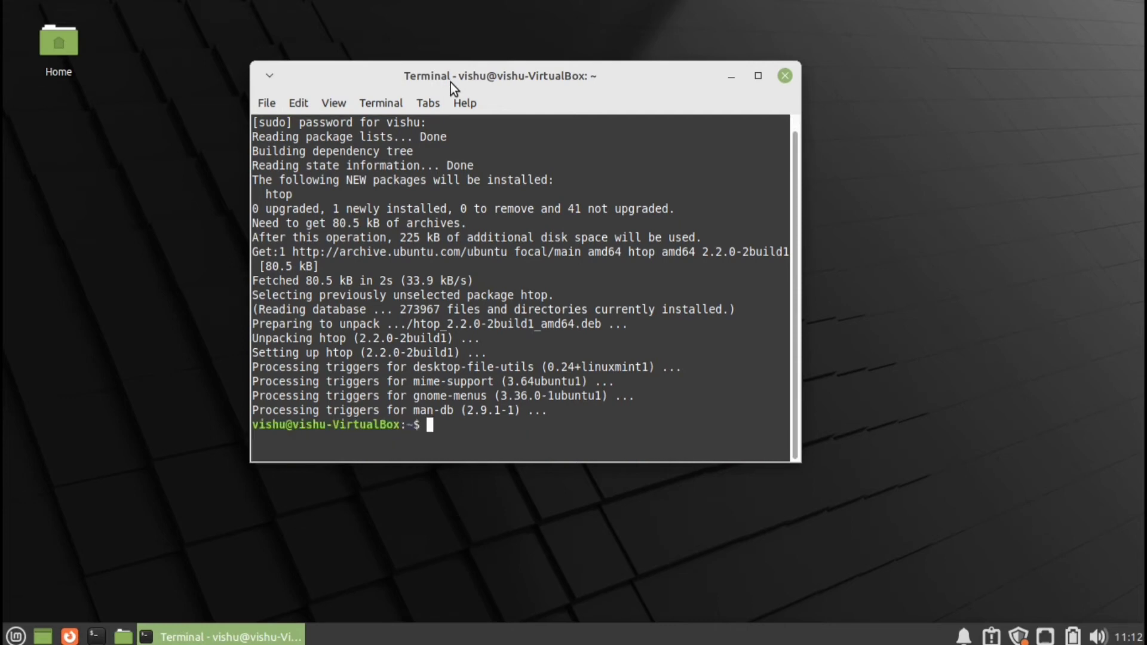
Clear the terminal, run htop to check CPU and memory usage, and close the terminal window with its running process
{"action": "type", "text": "clear"}
{"action": "key", "text": "Return"}
{"action": "type", "text": "htop"}
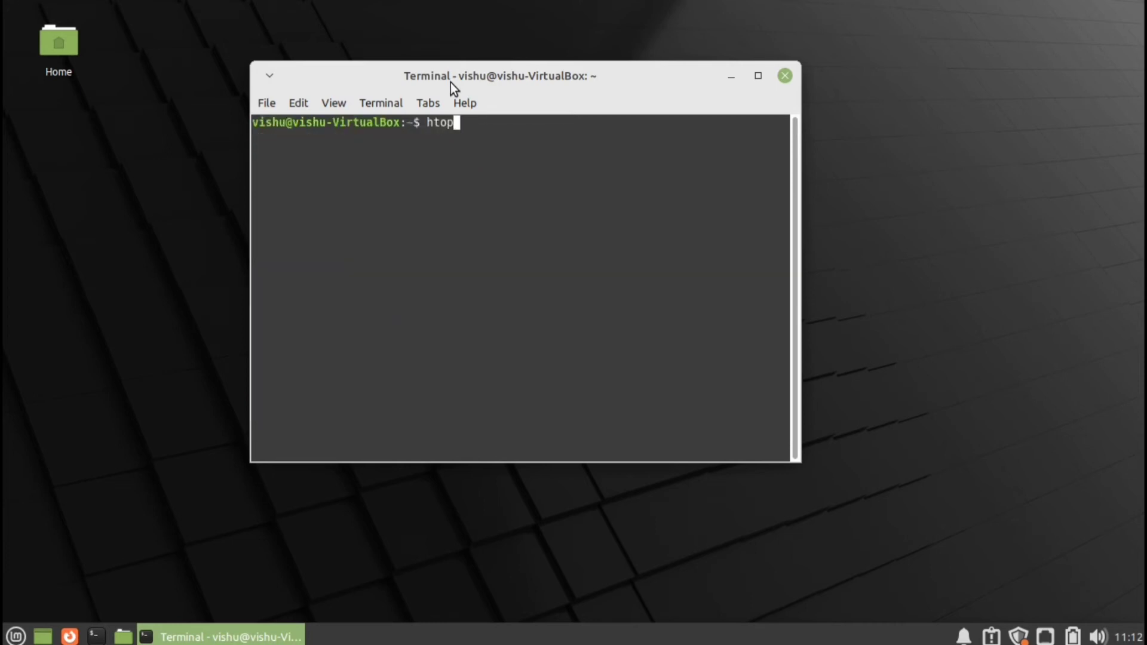
{"action": "key", "text": "Return"}
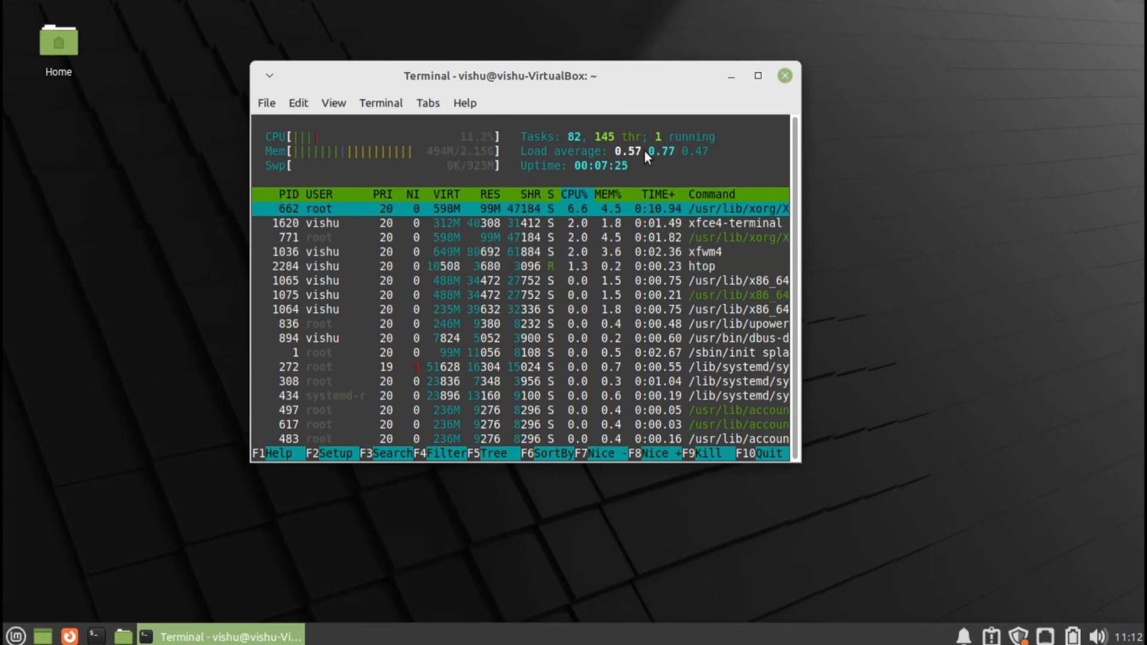
{"action": "left_click", "coordinate": [777, 79]}
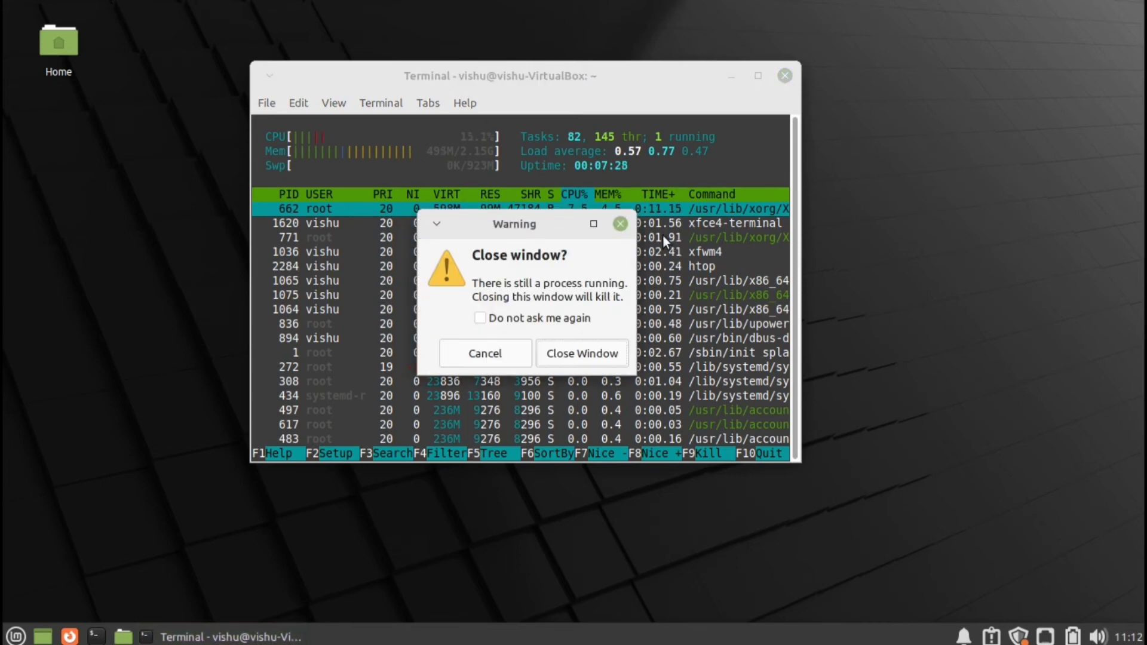
{"action": "left_click", "coordinate": [539, 354]}
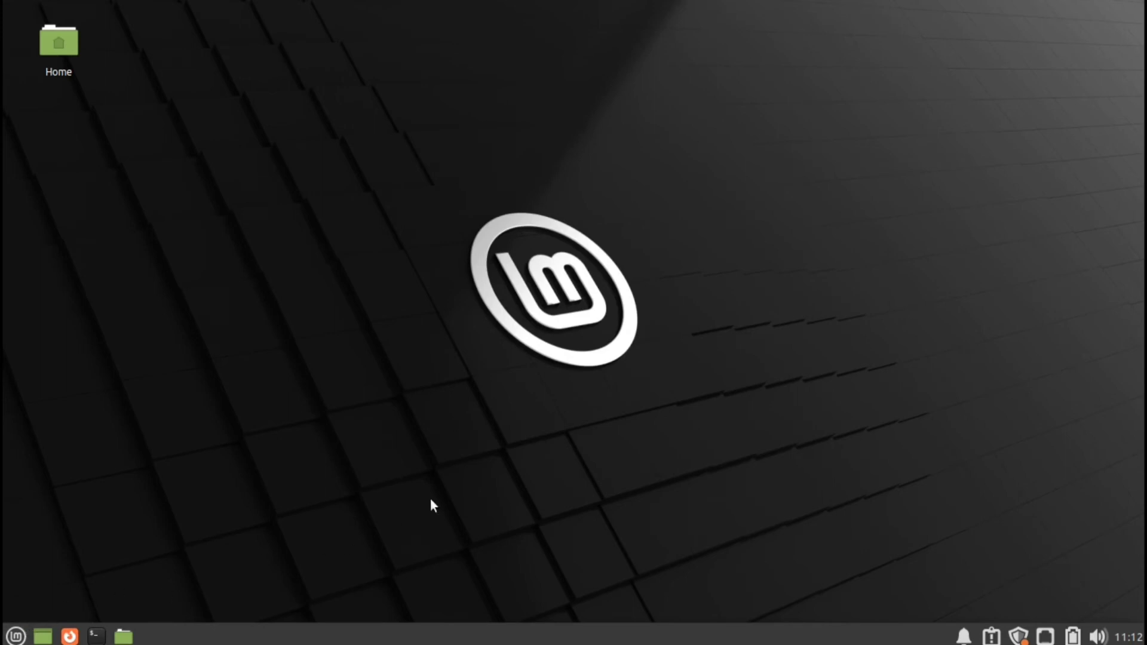
Open the home folder in the file manager, move its window nearer the middle of the desktop, and close it
{"action": "left_click_drag", "start_coordinate": [414, 154], "coordinate": [719, 422]}
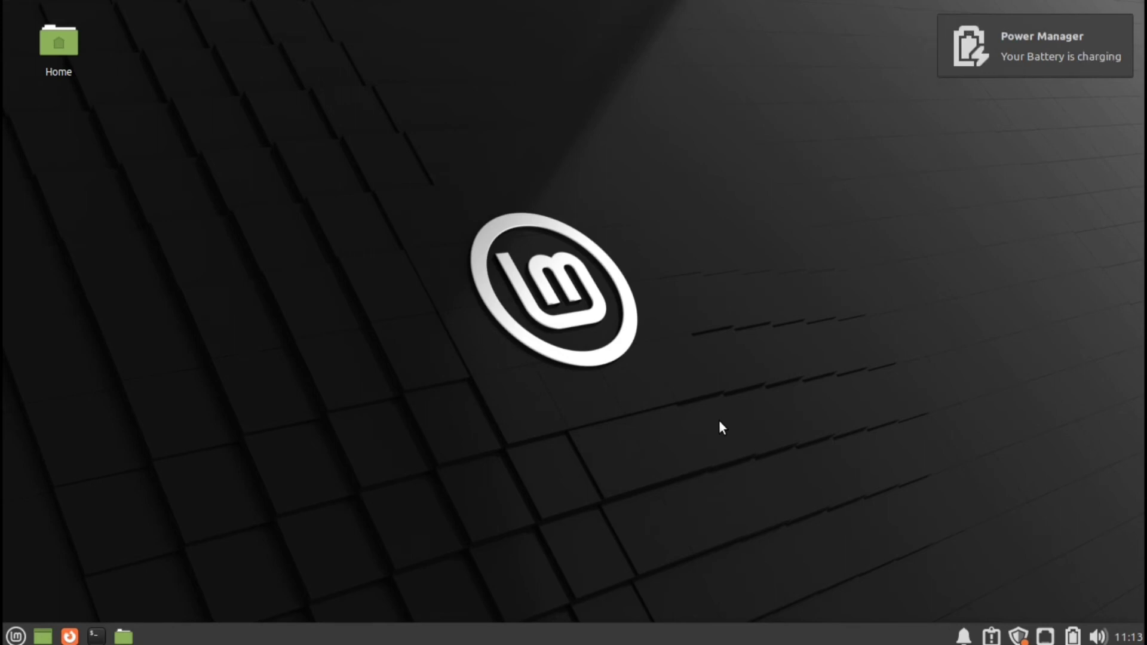
{"action": "left_click", "coordinate": [126, 631]}
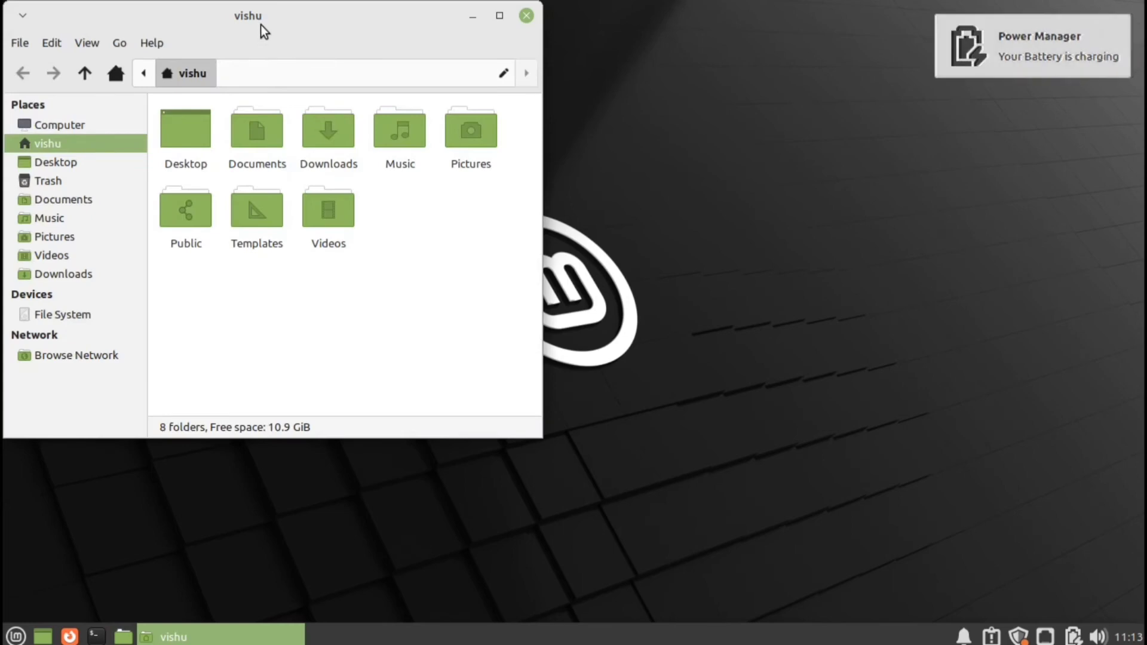
{"action": "left_click_drag", "start_coordinate": [263, 24], "coordinate": [570, 118]}
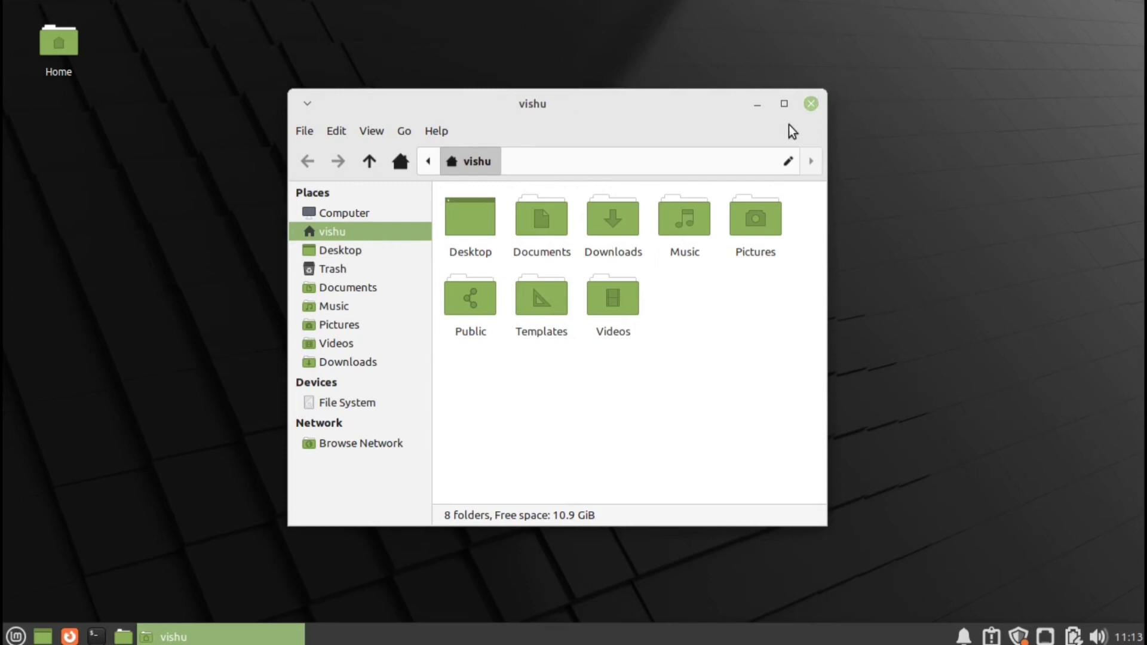
{"action": "left_click", "coordinate": [812, 102]}
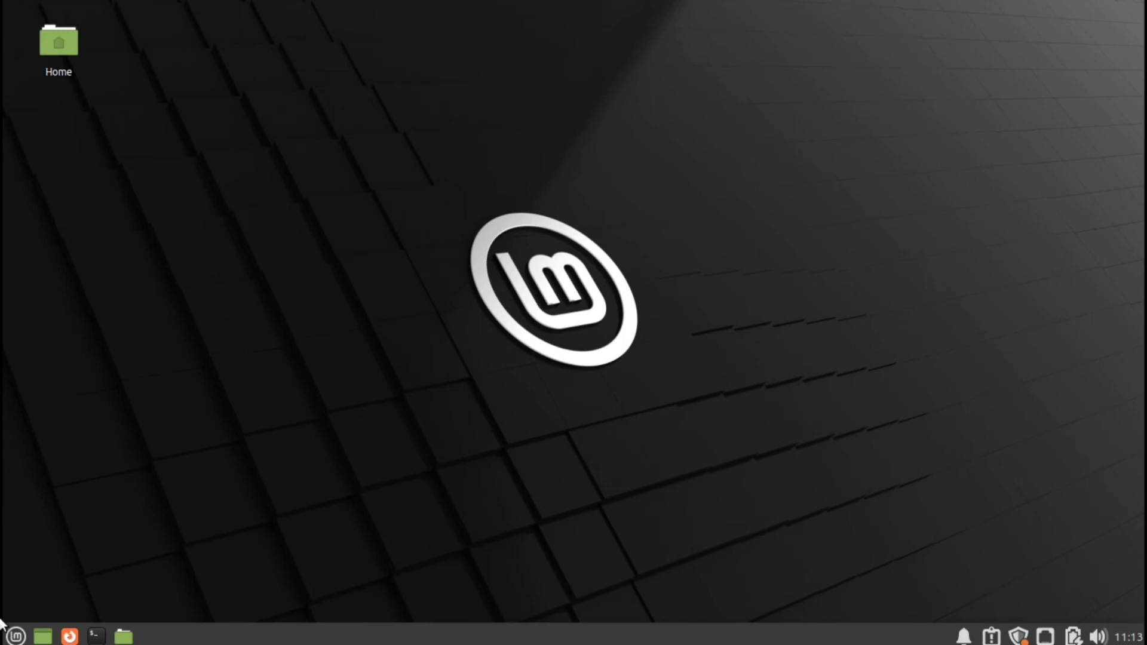
Look through the application categories from Internet to System and the Favorites, and dismiss the list
{"action": "left_click", "coordinate": [15, 636]}
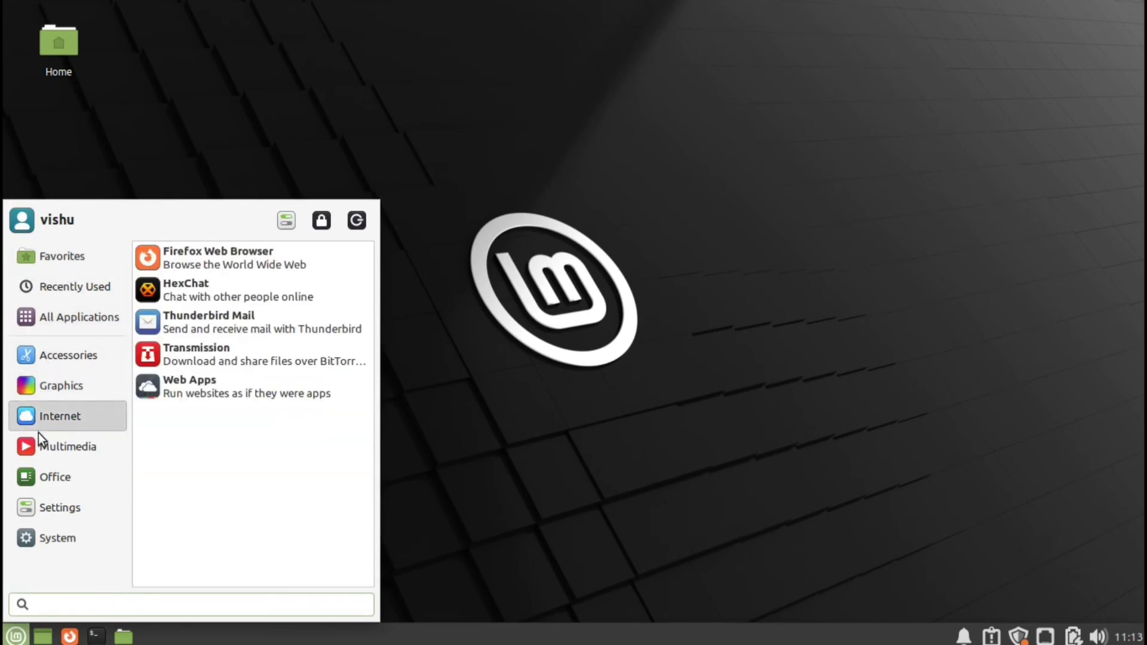
{"action": "mouse_move", "coordinate": [38, 450]}
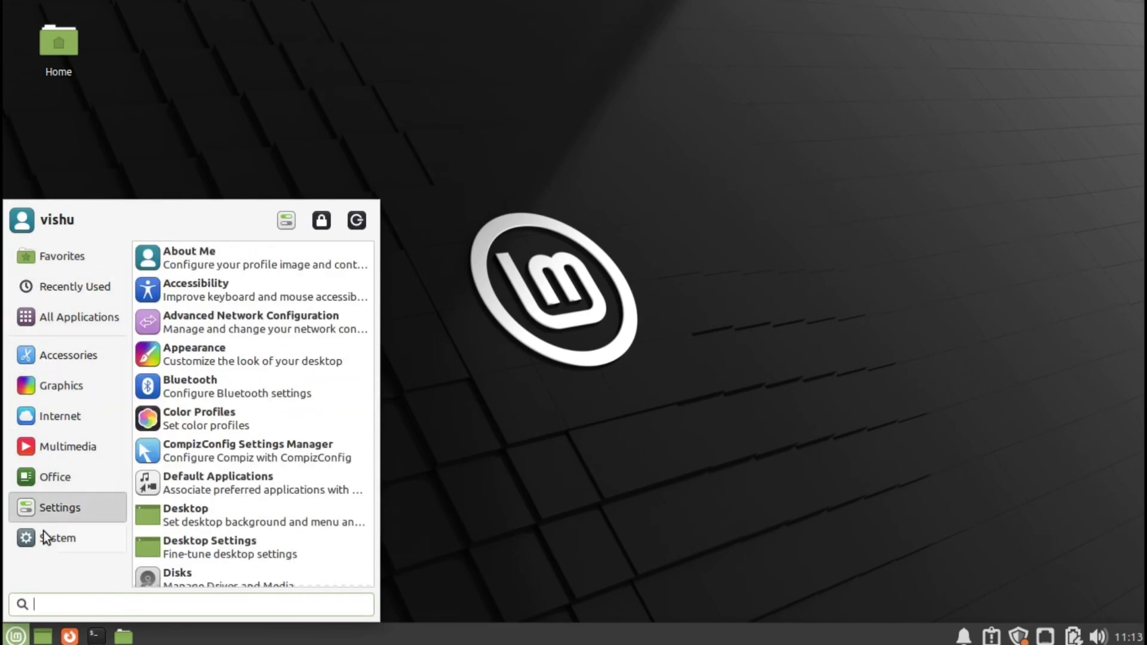
{"action": "mouse_move", "coordinate": [45, 546]}
{"action": "mouse_move", "coordinate": [84, 253]}
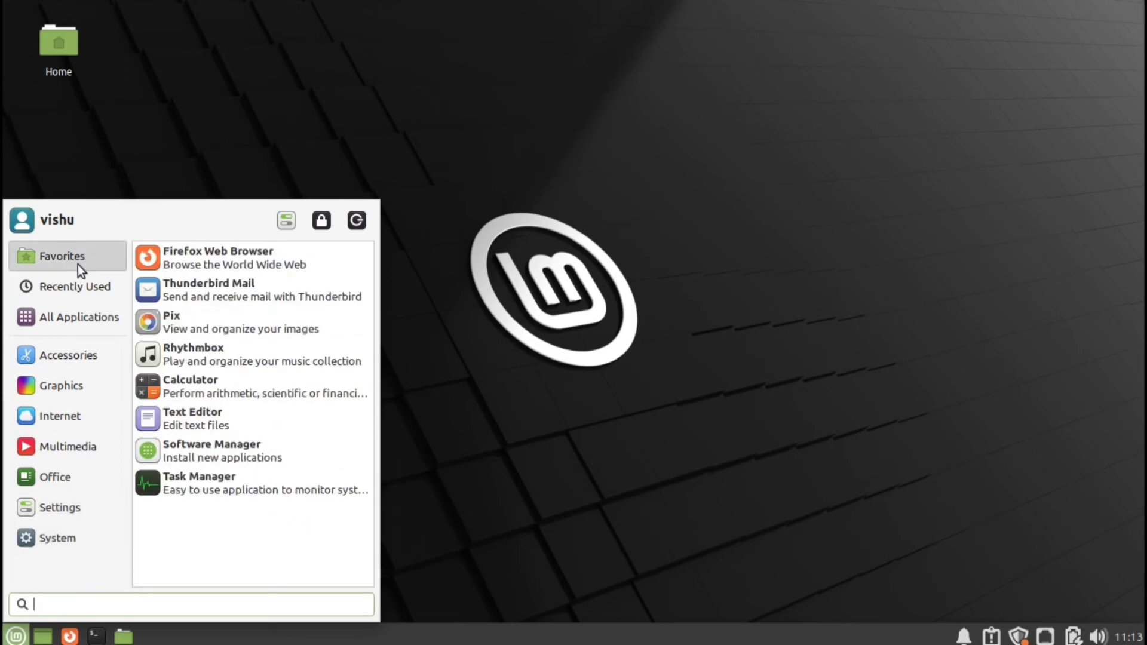
{"action": "left_click", "coordinate": [561, 279]}
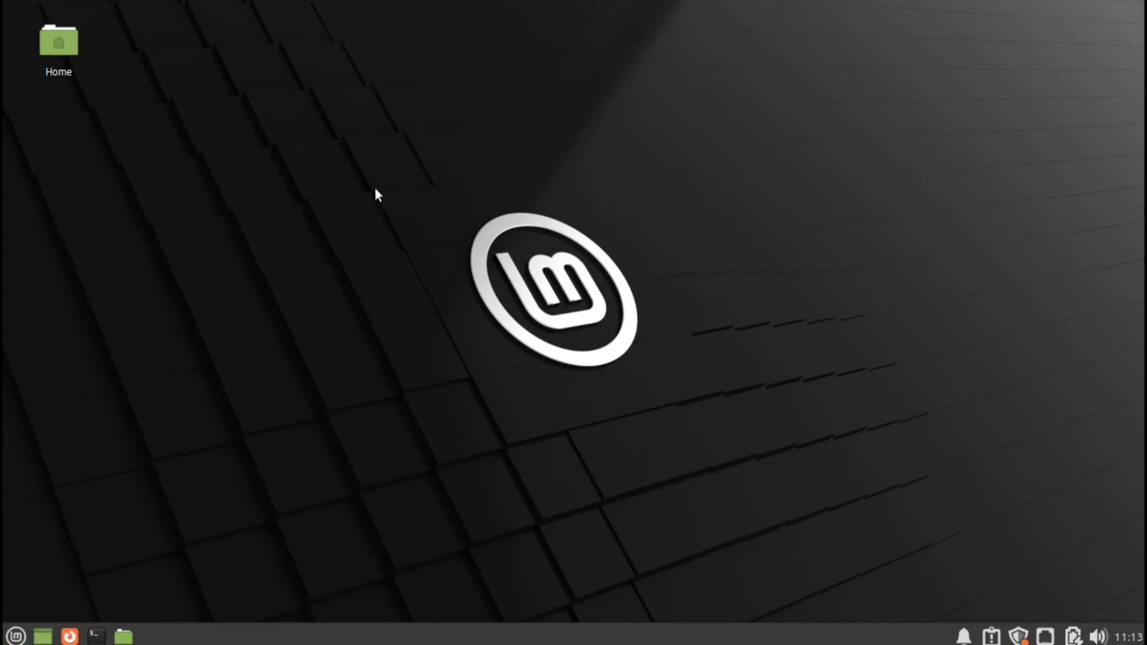
{"action": "left_click_drag", "start_coordinate": [376, 189], "coordinate": [684, 398]}
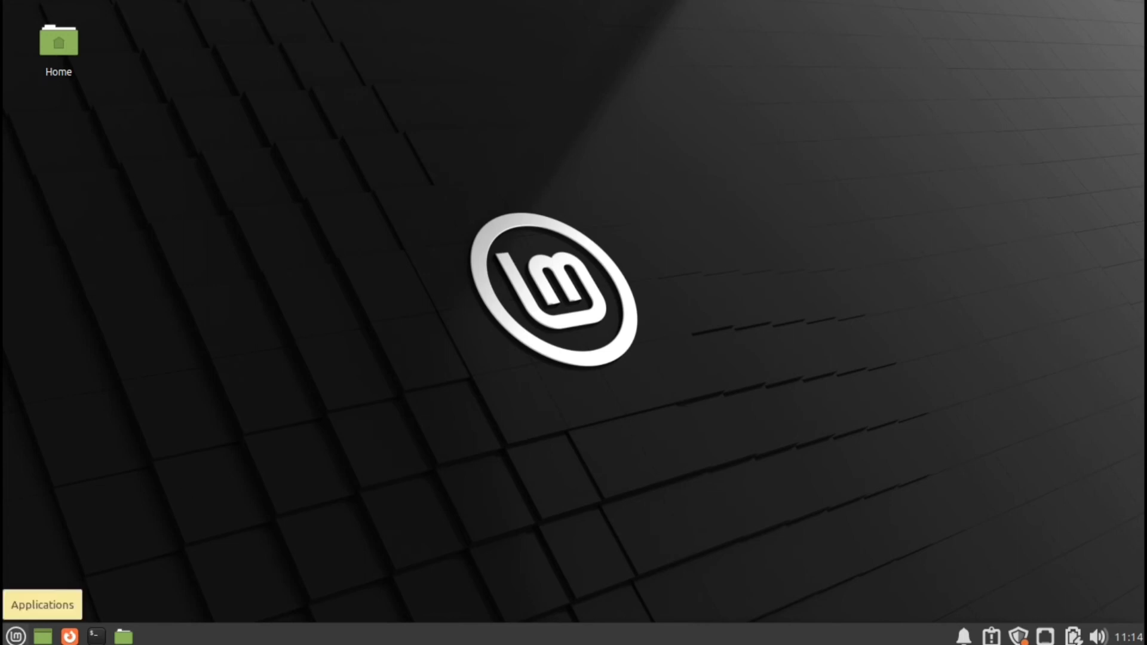
Open the Settings manager, and minimize and restore its window
{"action": "left_click", "coordinate": [13, 637]}
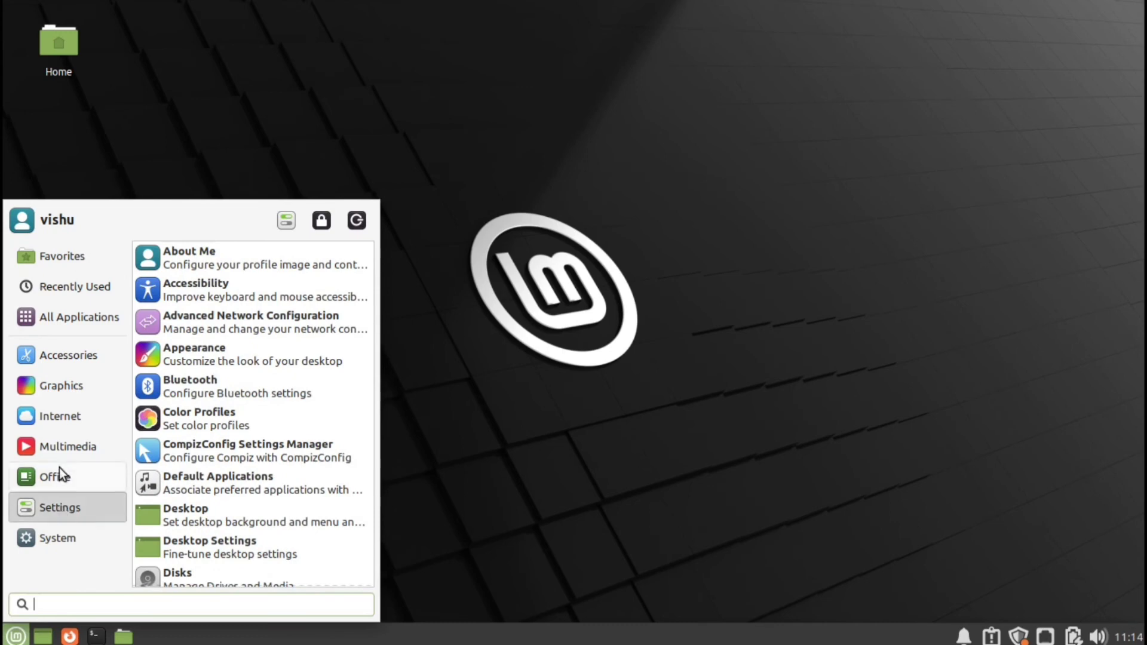
{"action": "mouse_move", "coordinate": [60, 468]}
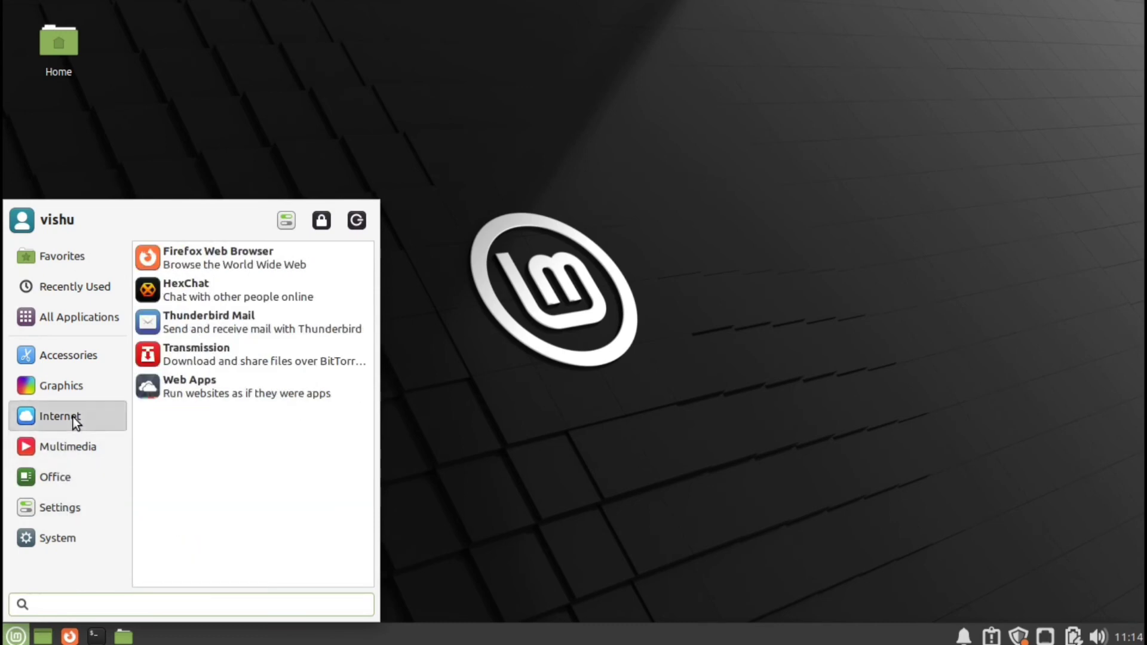
{"action": "mouse_move", "coordinate": [77, 395]}
{"action": "mouse_move", "coordinate": [95, 355]}
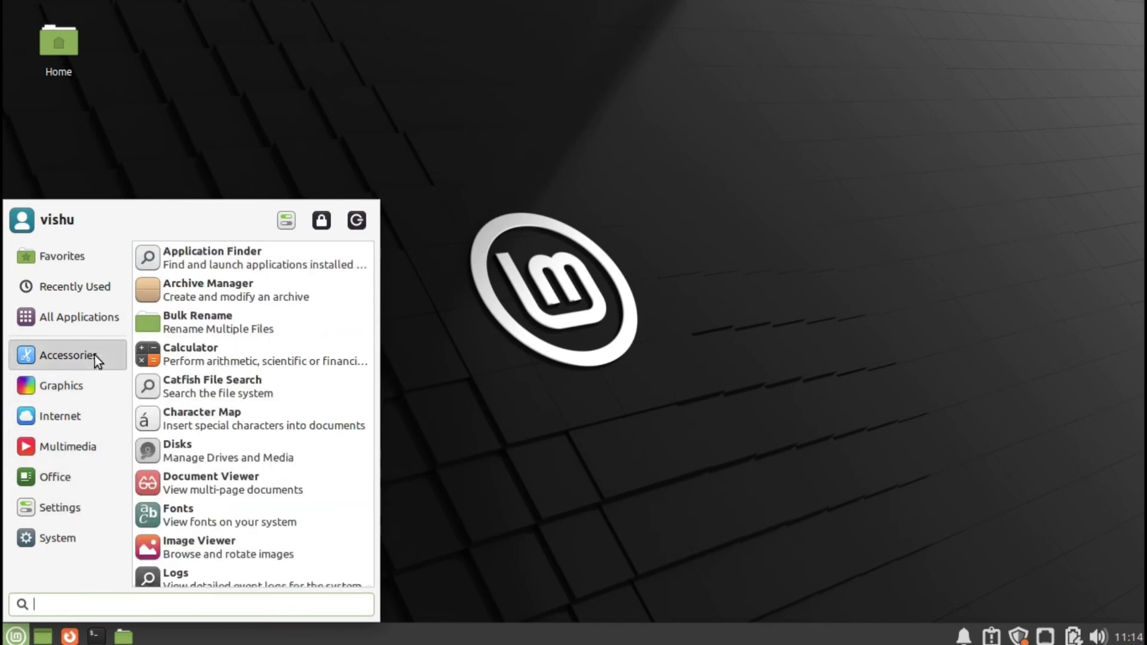
{"action": "left_click", "coordinate": [290, 224]}
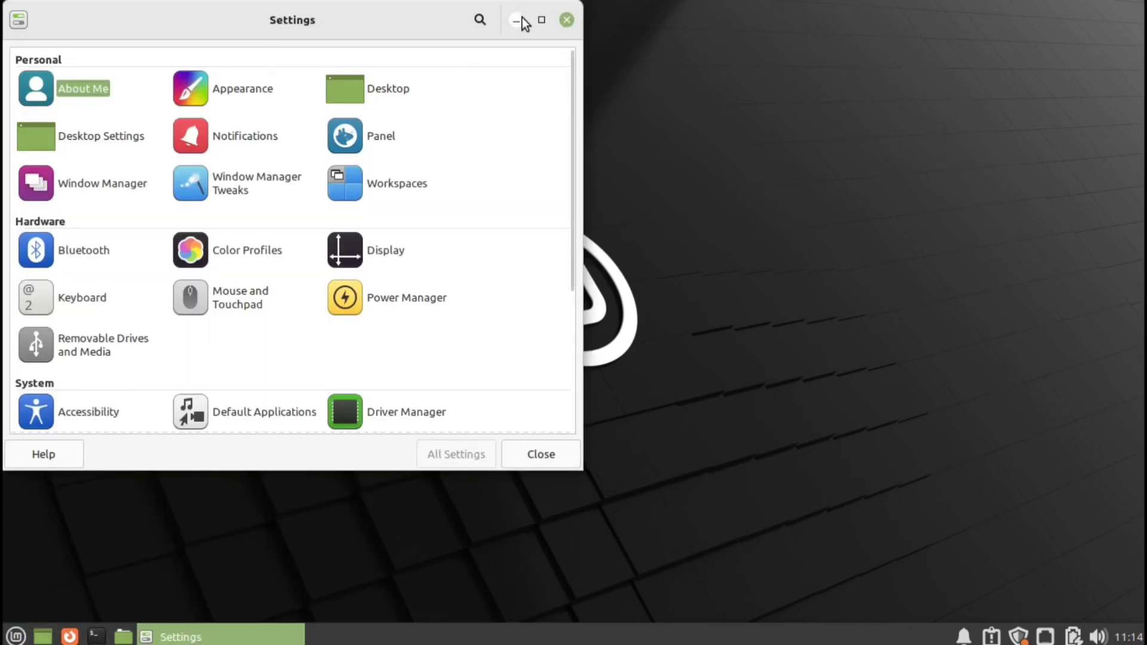
{"action": "left_click", "coordinate": [519, 19]}
{"action": "left_click", "coordinate": [267, 636]}
Show and hide the search field of the Settings manager, and close the window
{"action": "left_click", "coordinate": [480, 23]}
{"action": "left_click", "coordinate": [481, 22]}
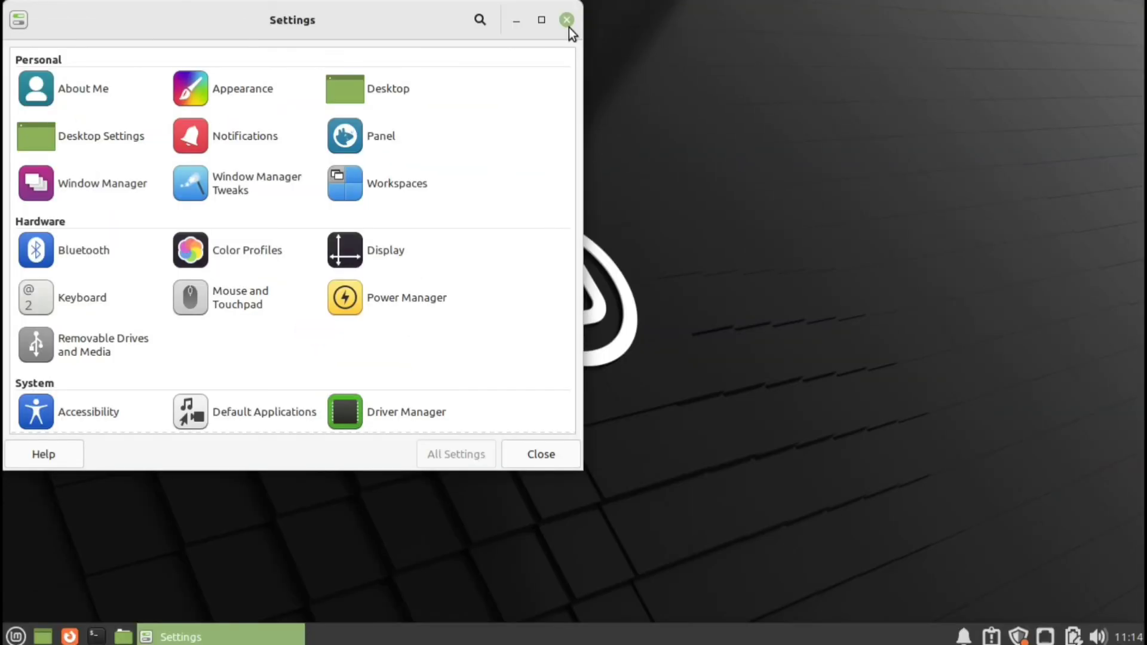
{"action": "left_click", "coordinate": [566, 21]}
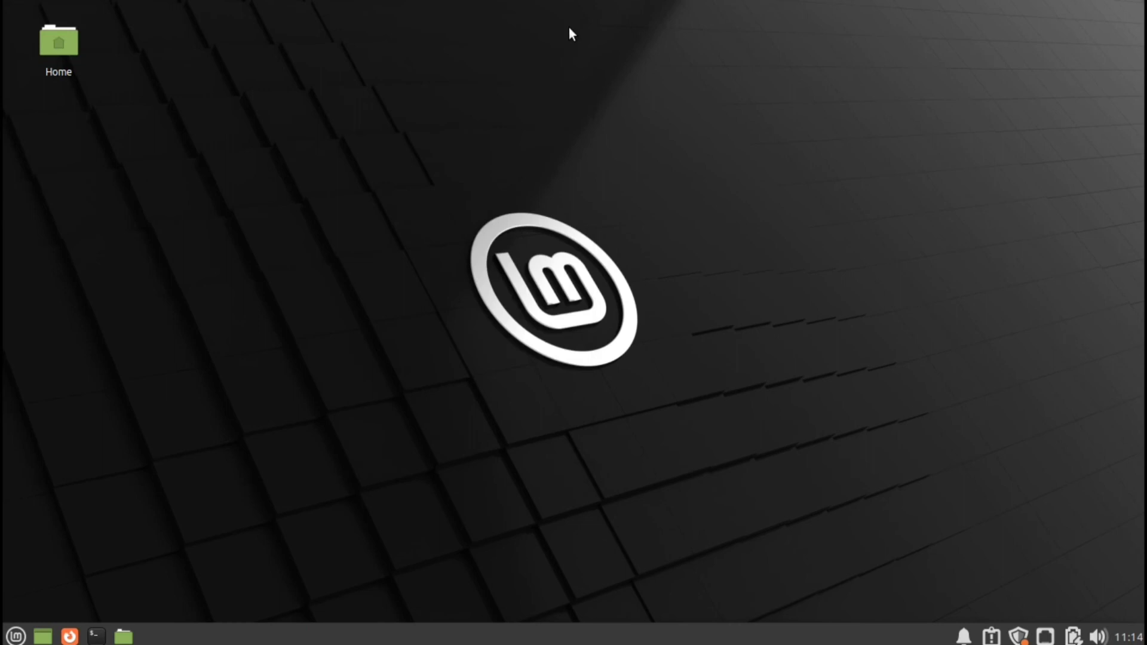
{"action": "right_click", "coordinate": [441, 88]}
{"action": "left_click", "coordinate": [298, 96]}
Show the Office applications, resize the applications menu to be slightly shorter and wider, and dismiss it
{"action": "left_click", "coordinate": [16, 635]}
{"action": "left_click", "coordinate": [62, 484]}
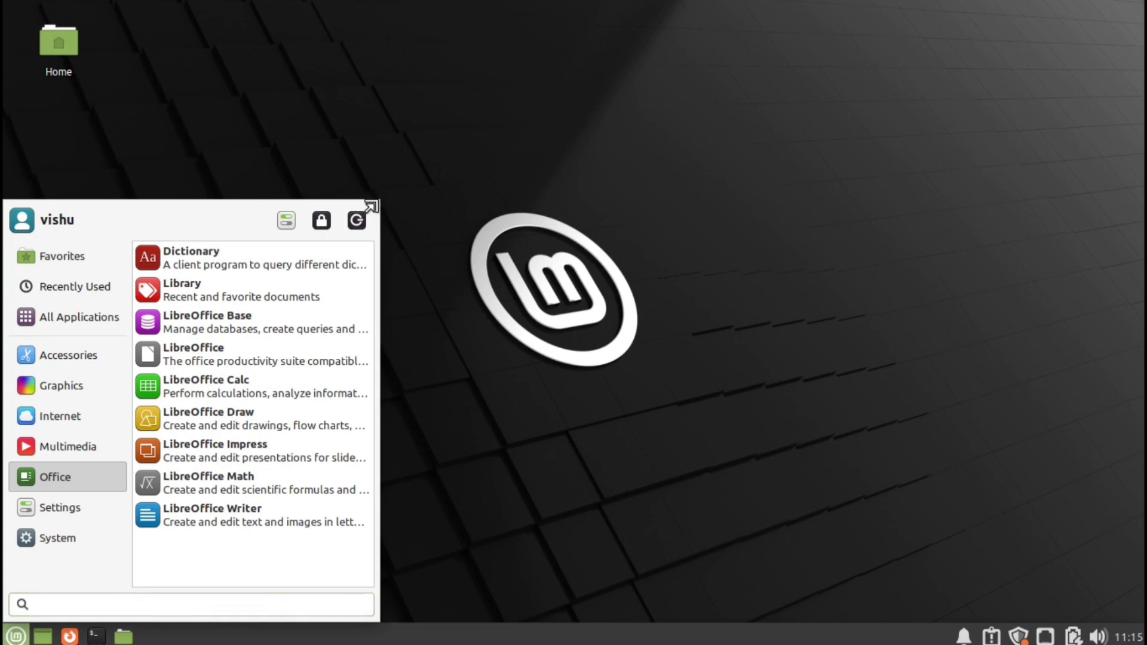
{"action": "left_click_drag", "start_coordinate": [370, 206], "coordinate": [377, 231]}
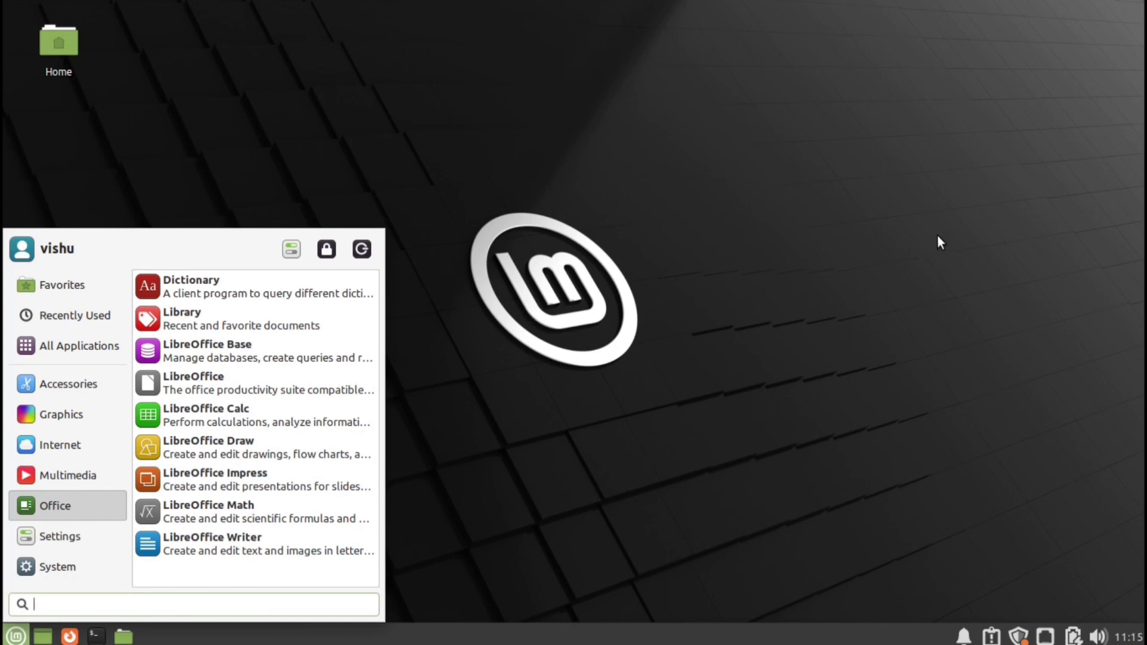
{"action": "left_click", "coordinate": [499, 274]}
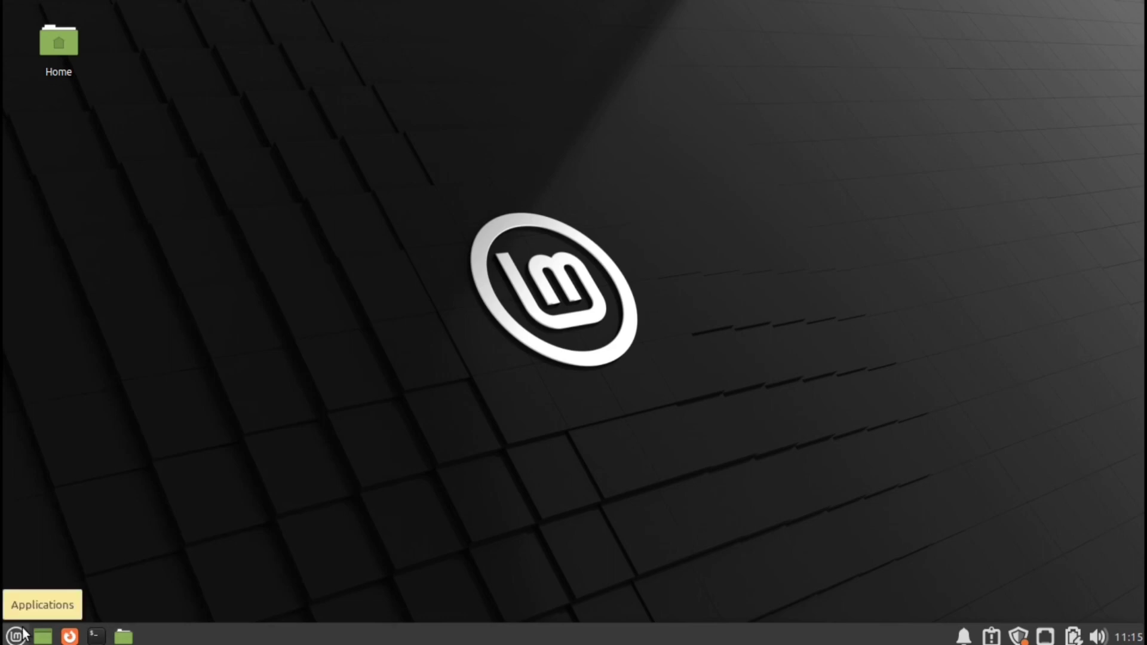
{"action": "left_click", "coordinate": [17, 634]}
{"action": "left_click", "coordinate": [17, 635]}
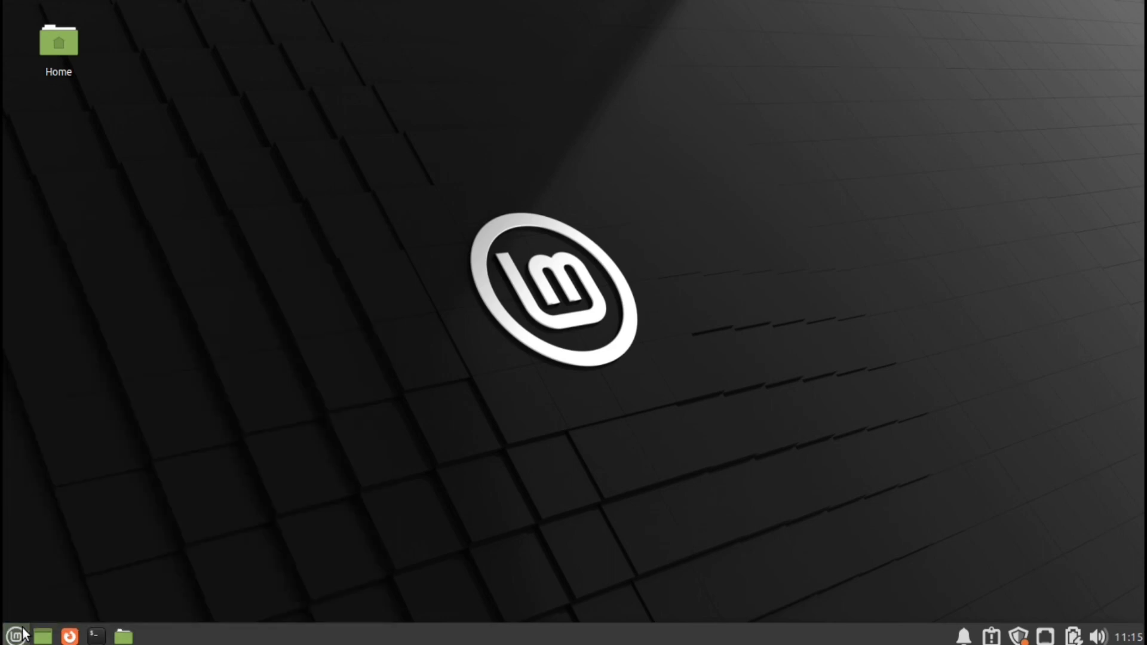